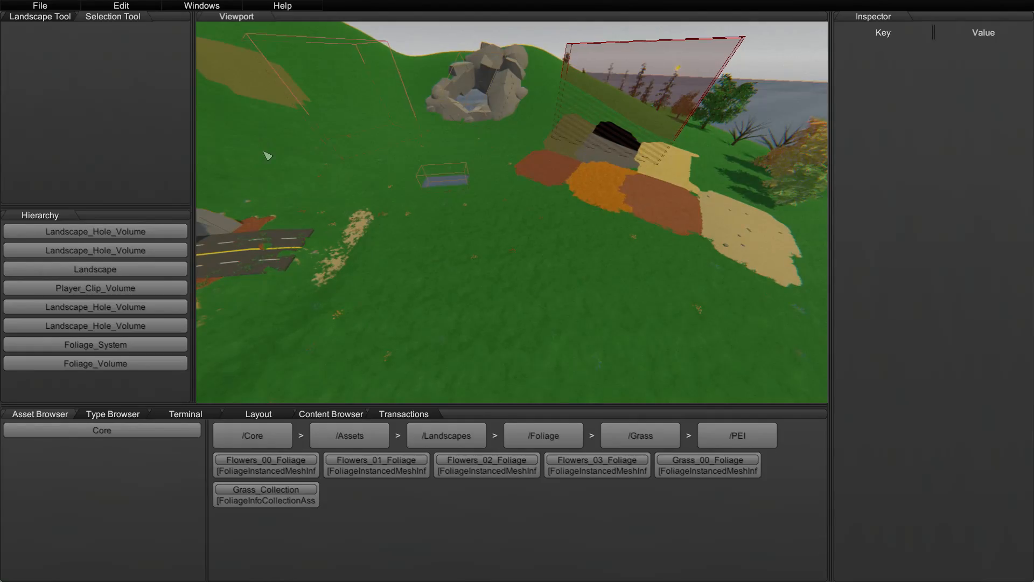
Open the Foliage Tool window and dock it alongside the Landscape Tool and Selection Tool.
left_click(226, 6)
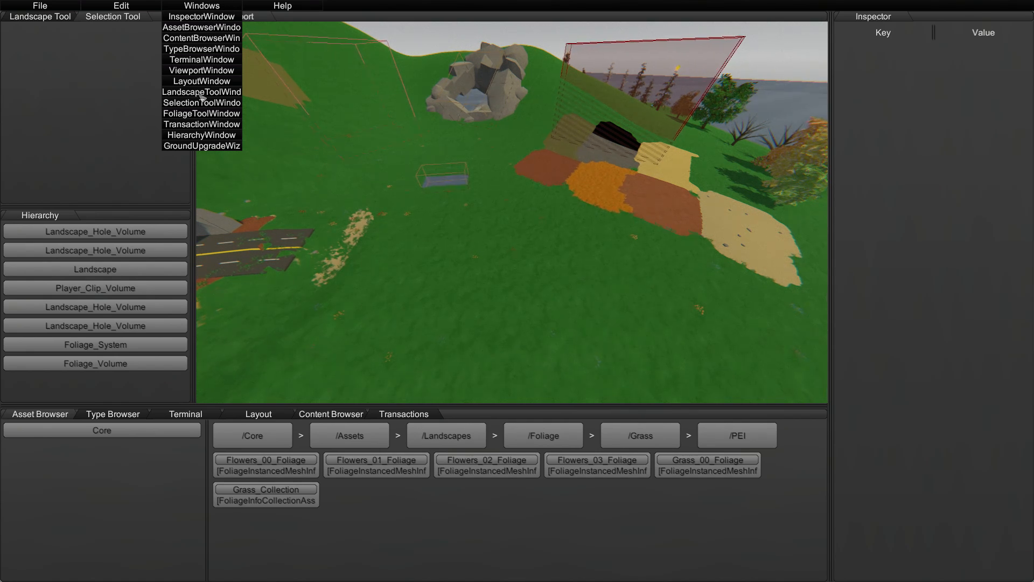
left_click(199, 114)
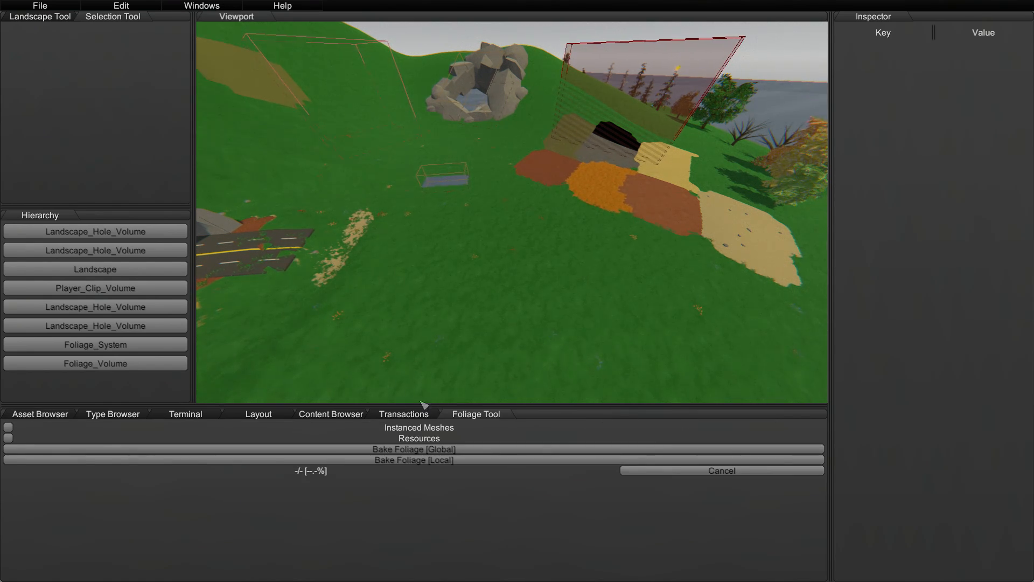
left_click_drag(479, 419, 174, 22)
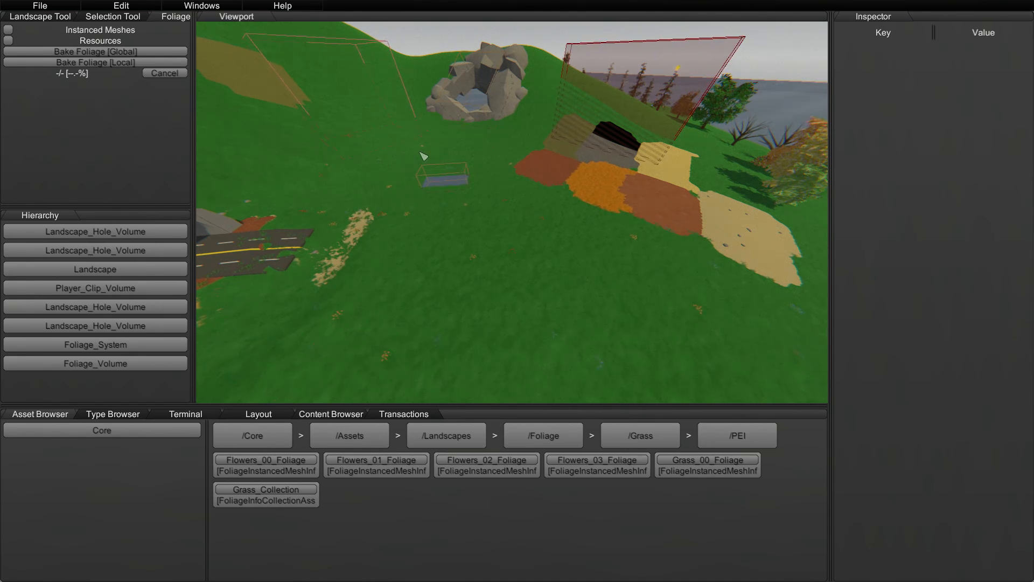
Enable Instanced Meshes and bake the foliage locally on the grassy area in front of the road tunnel.
key("w")
right_click_drag(460, 173, 377, 142)
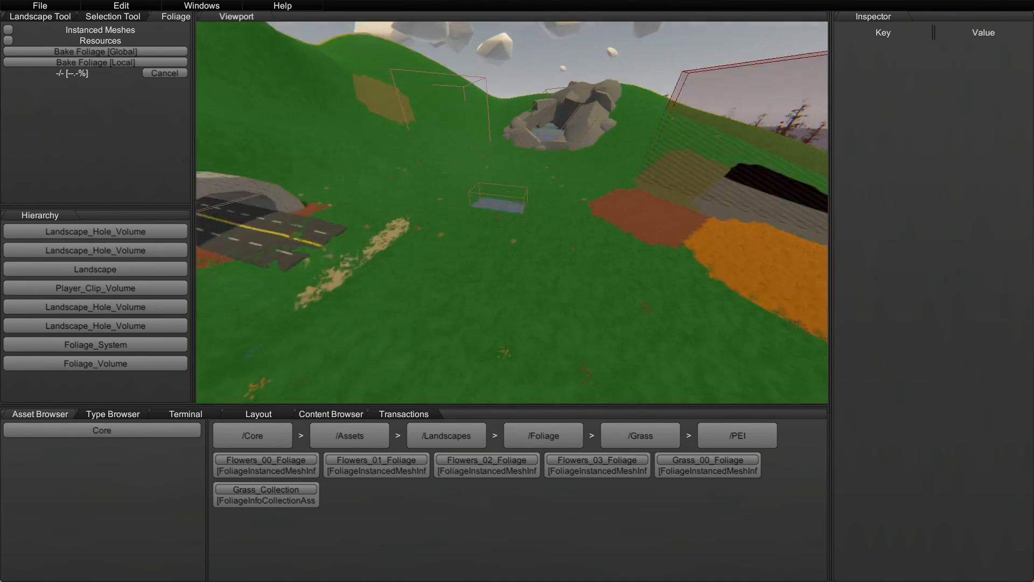
key("w")
mouse_move(500, 288)
right_mouse_down()
mouse_move(497, 302)
mouse_move(409, 297)
mouse_move(500, 289)
right_mouse_up()
key("s")
key("w")
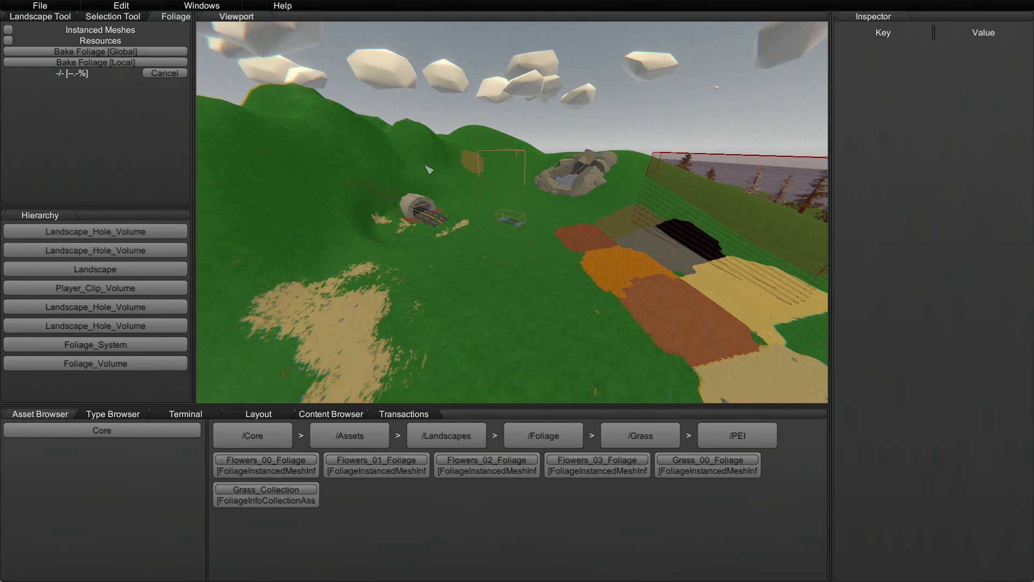
right_click_drag(427, 167, 427, 167)
key("w")
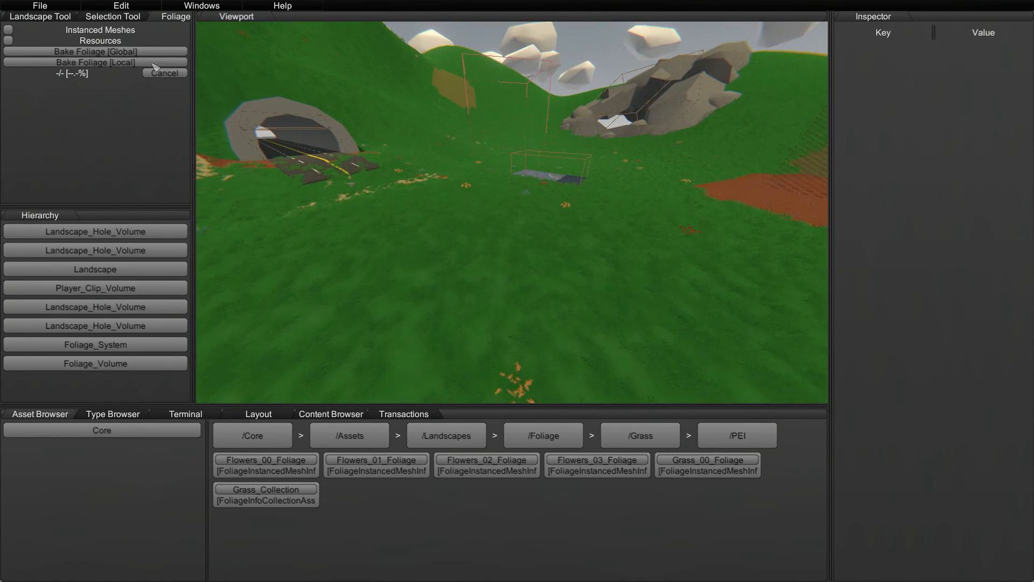
left_click(9, 29)
key("w")
right_click_drag(203, 77, 165, 108)
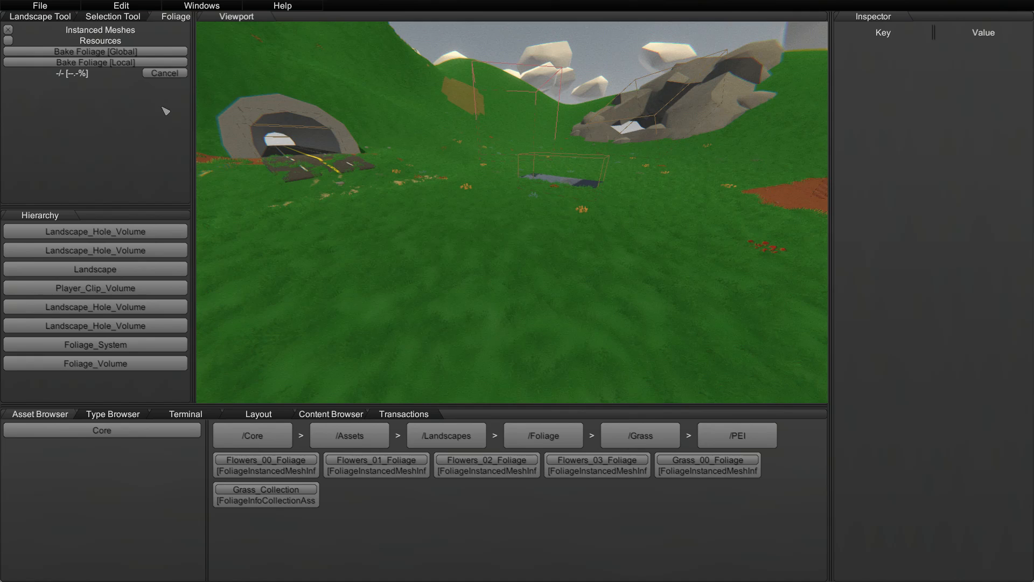
left_click(88, 64)
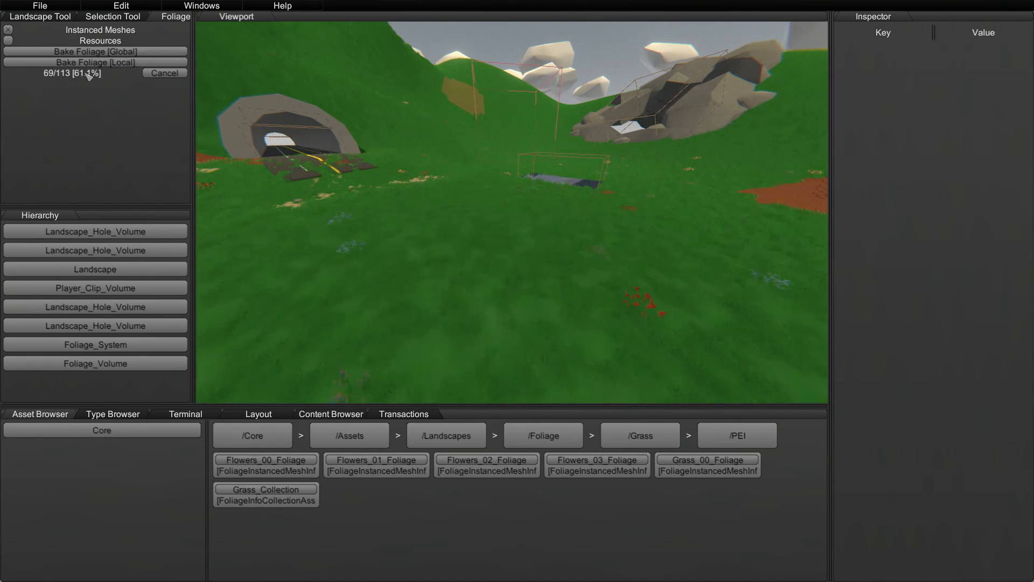
Examine the baked foliage around the sand patch and road tunnel, with the editor interface temporarily hidden.
right_click_drag(610, 183, 520, 294)
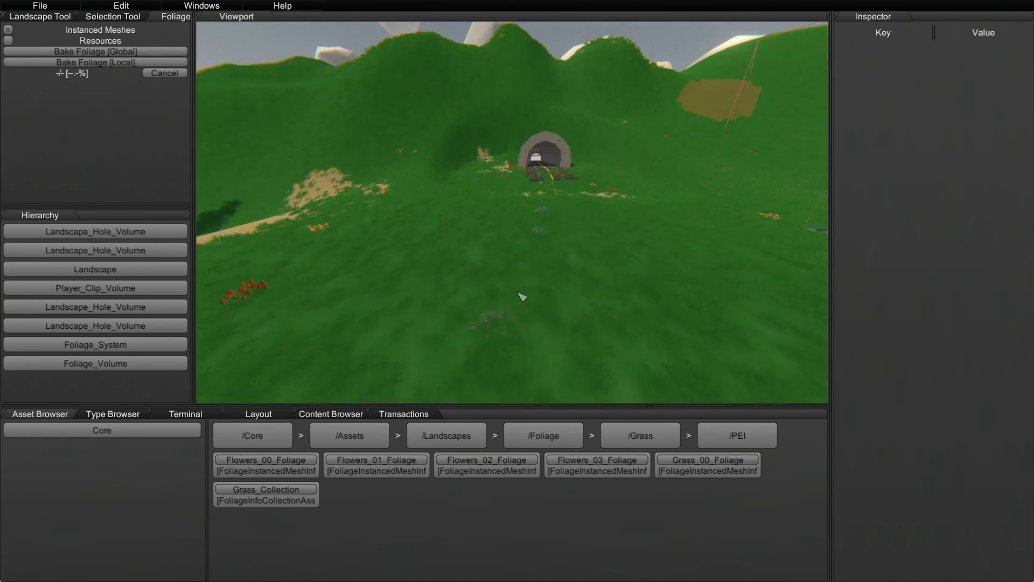
key("F1")
right_click_drag(535, 254, 517, 313)
key("a")
key("s")
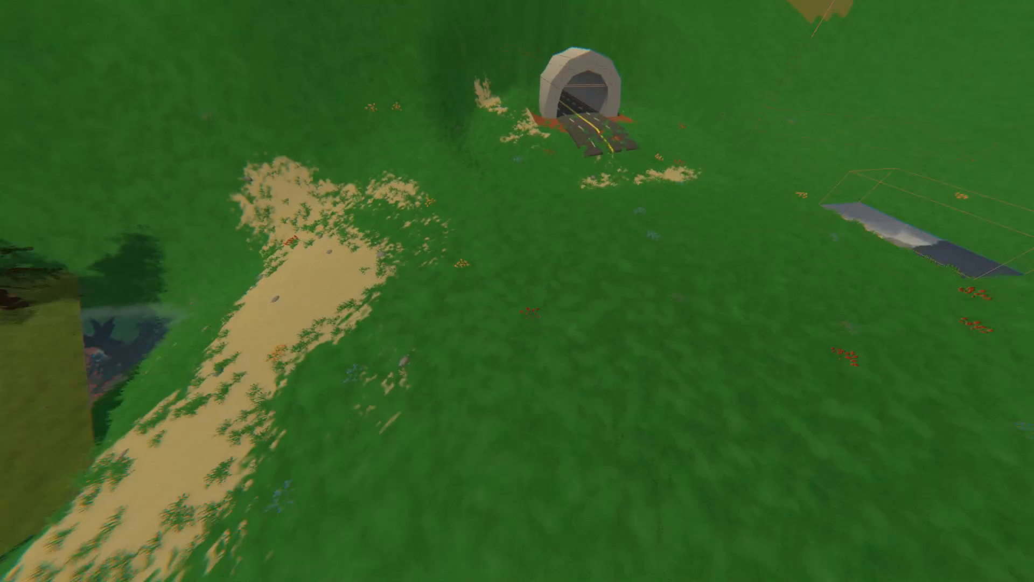
key("F1")
right_click_drag(455, 134, 453, 60)
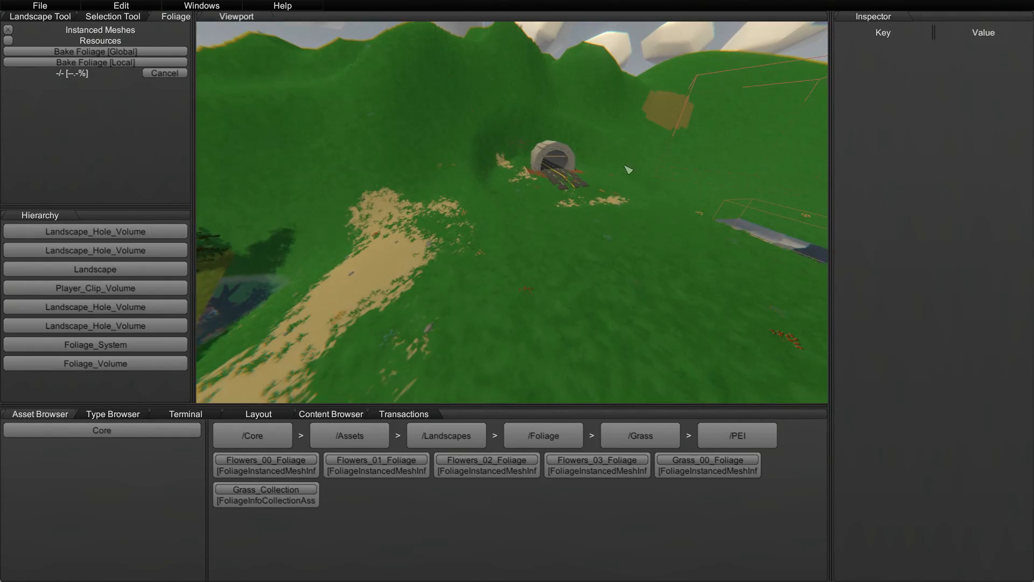
right_click_drag(532, 257, 611, 180)
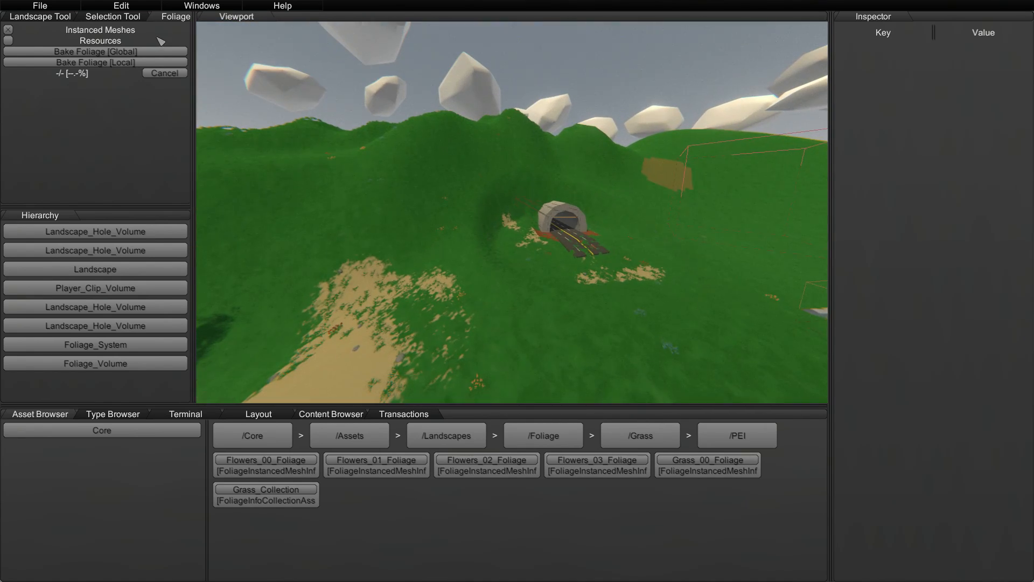
Start a global foliage bake and cancel it.
left_click(110, 52)
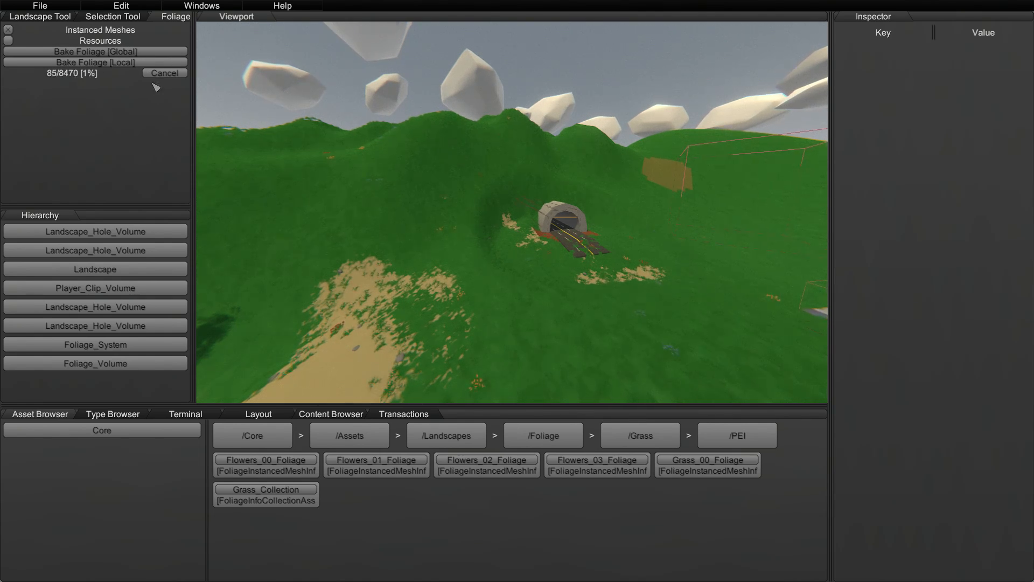
left_click(162, 74)
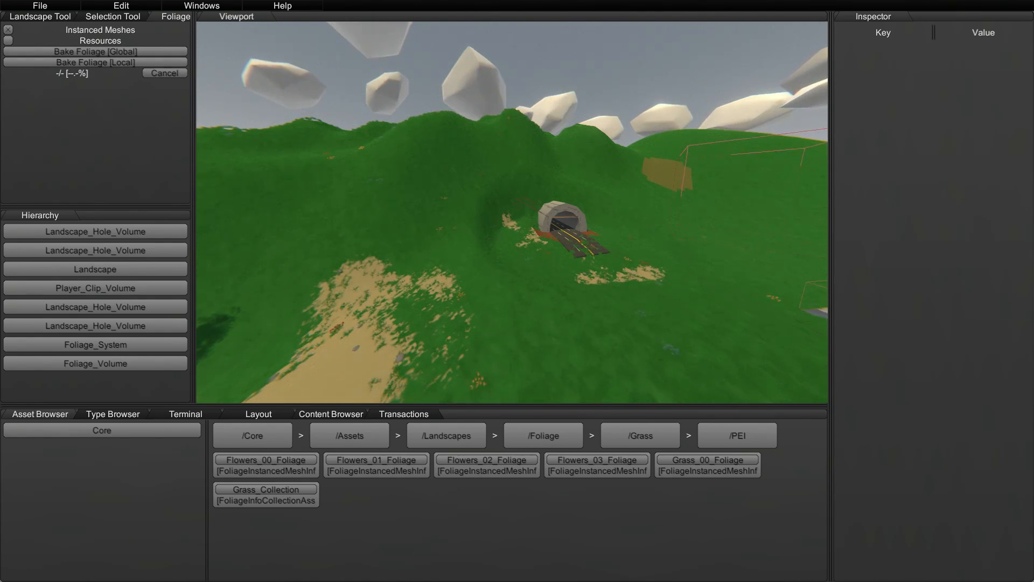
Examine the foliage on the painted material patches, closing in on the orange wheat patch.
right_click_drag(512, 216, 486, 190)
key("w")
key("w")
key("w")
key("w")
key("w")
key("w")
key("w")
key("s")
key("w")
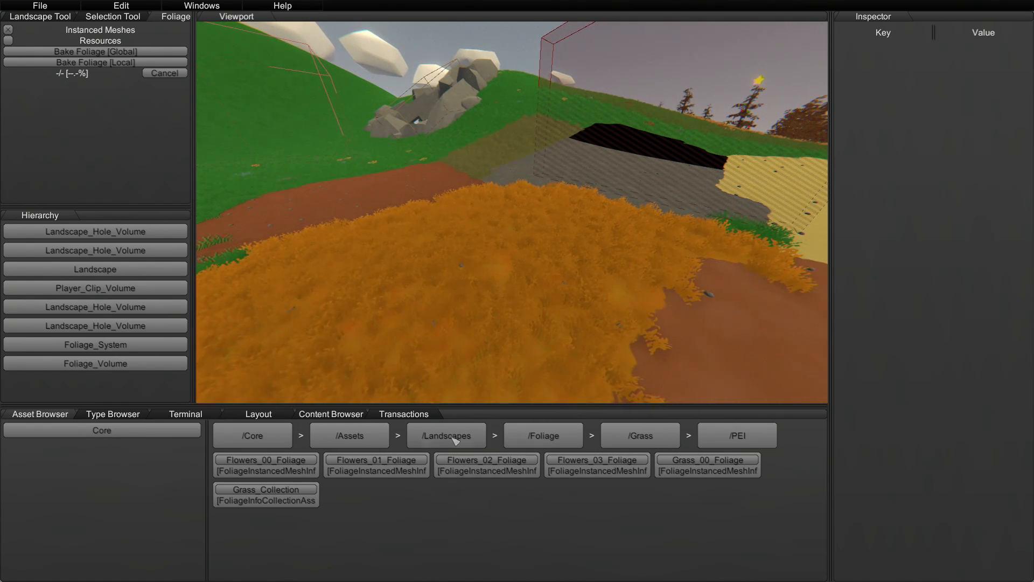
Show the properties of Dirt_00_Material from the PEI landscape materials folder and widen the Inspector to fit the full property names.
left_click(483, 445)
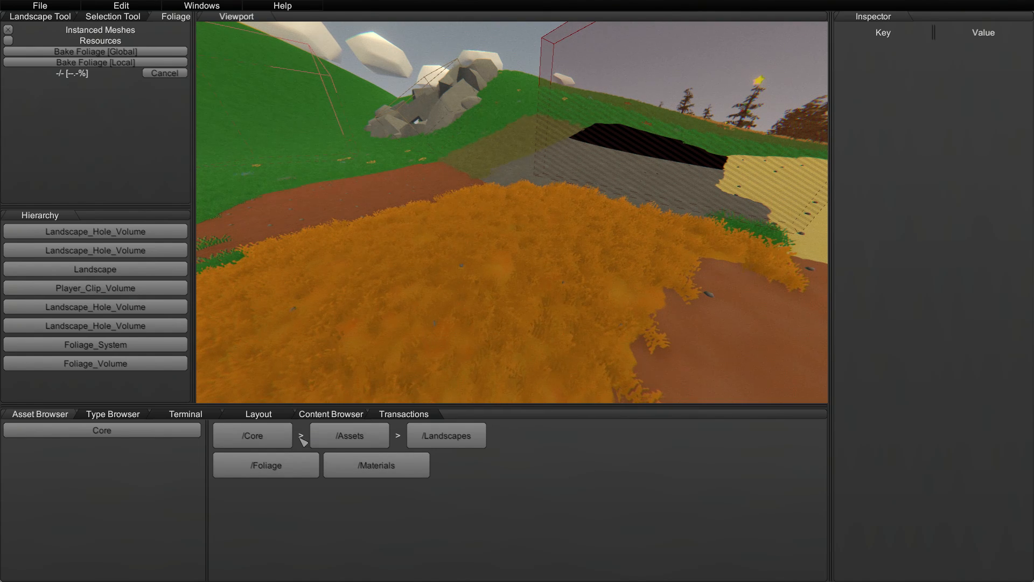
left_click(389, 468)
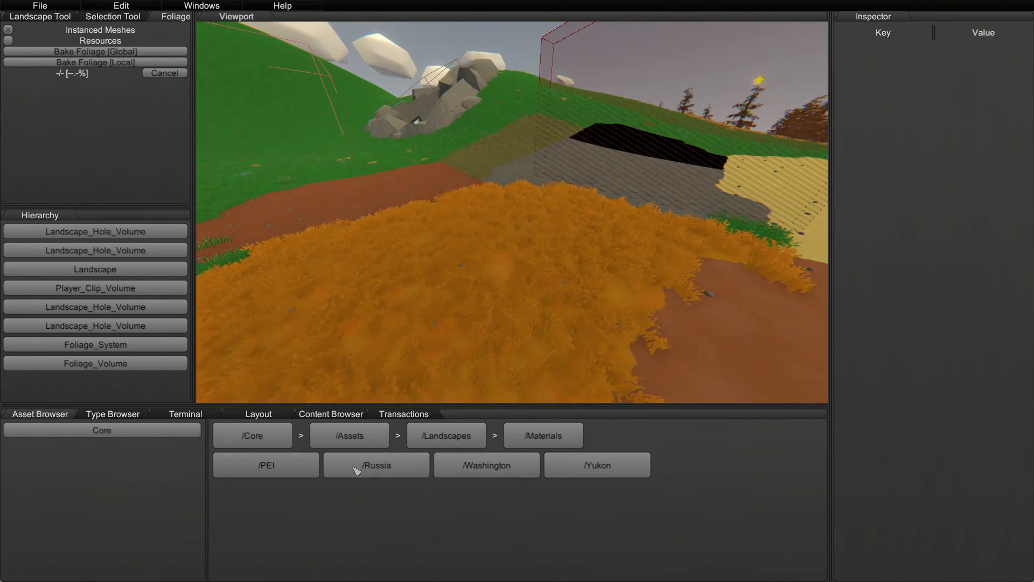
left_click(289, 462)
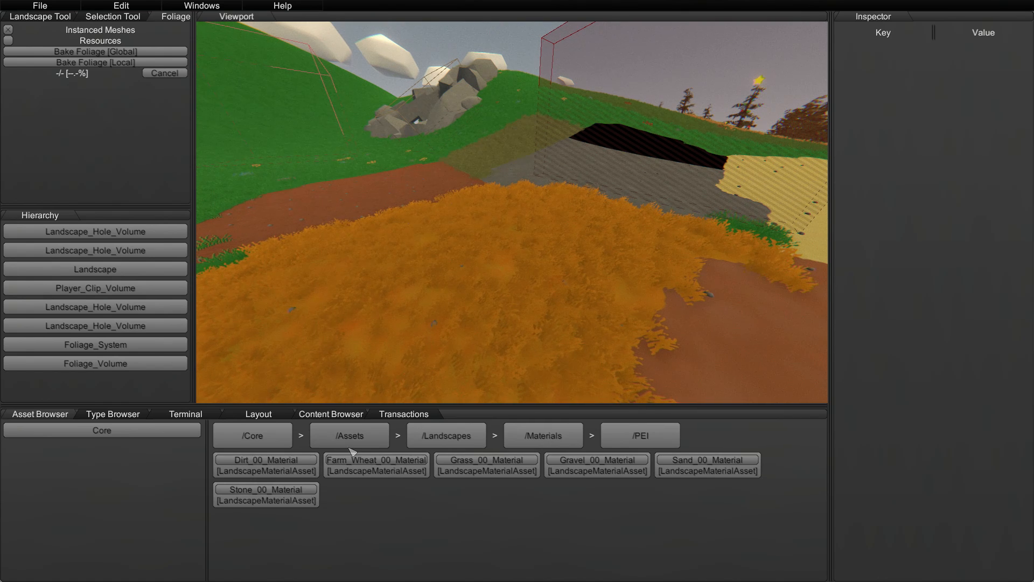
left_click(285, 472)
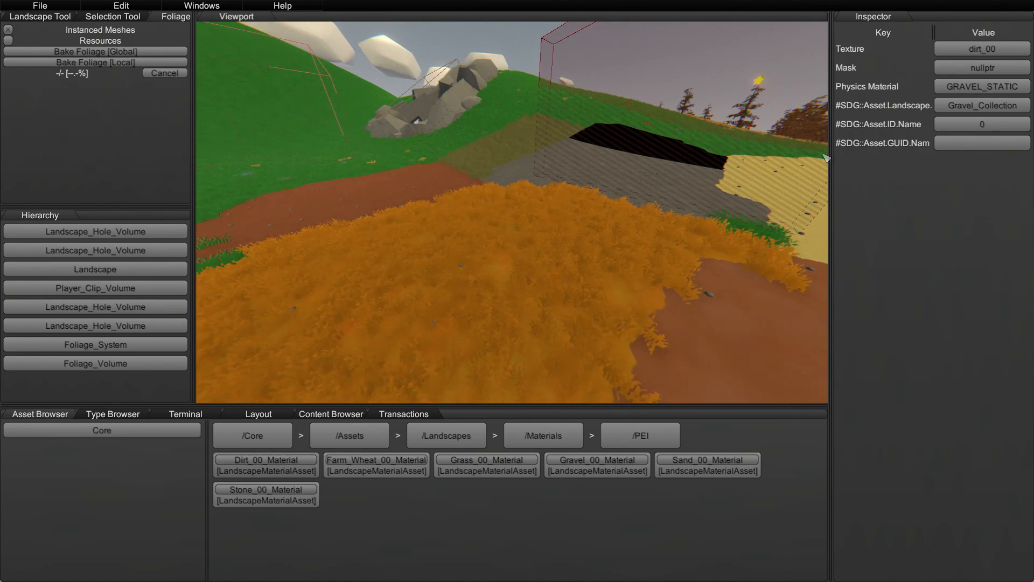
left_click_drag(831, 151, 675, 113)
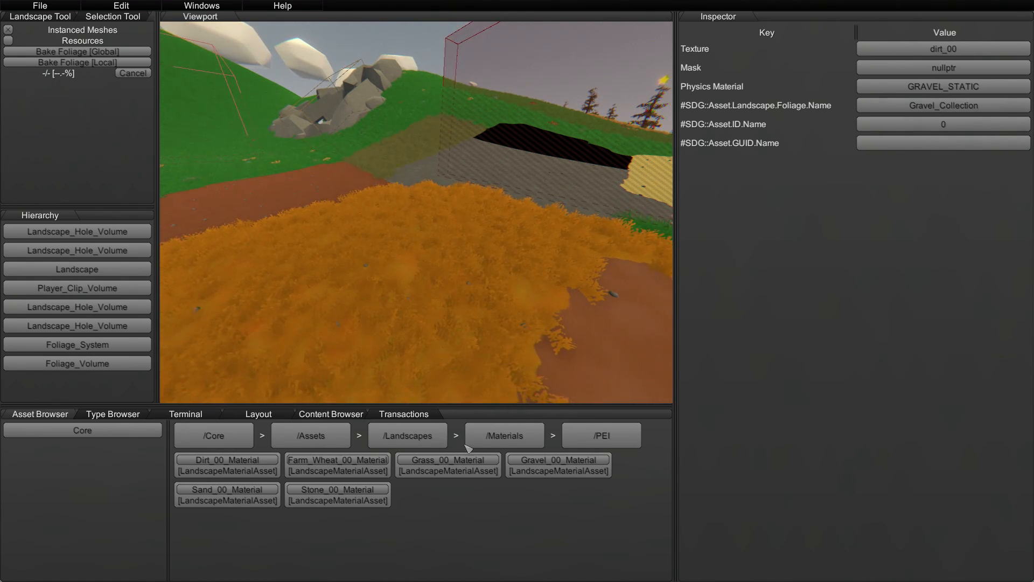
Compare the foliage collections assigned to Grass_00_Material and Sand_00_Material with the foliage on the terrain.
left_click(500, 473)
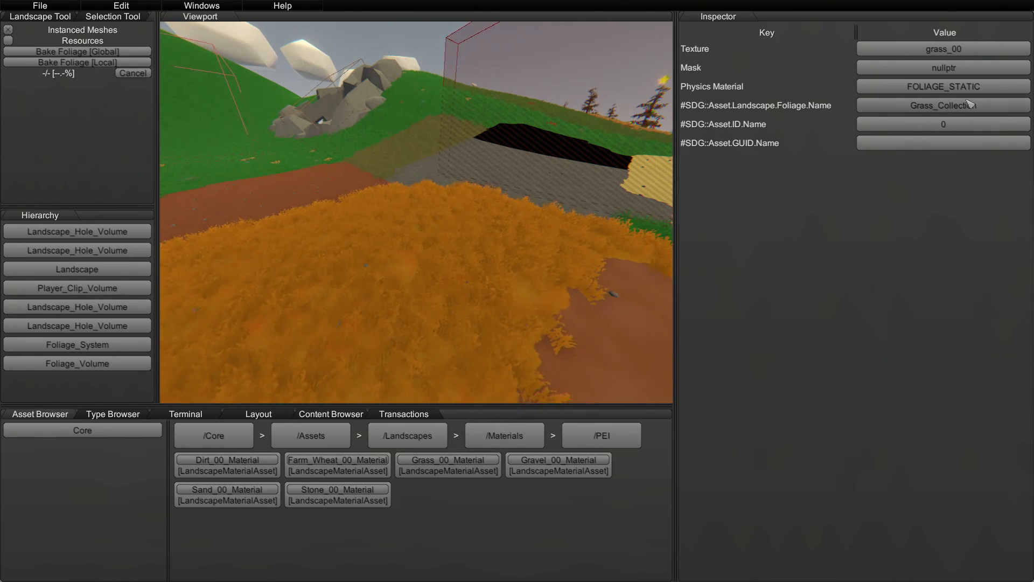
left_click(210, 502)
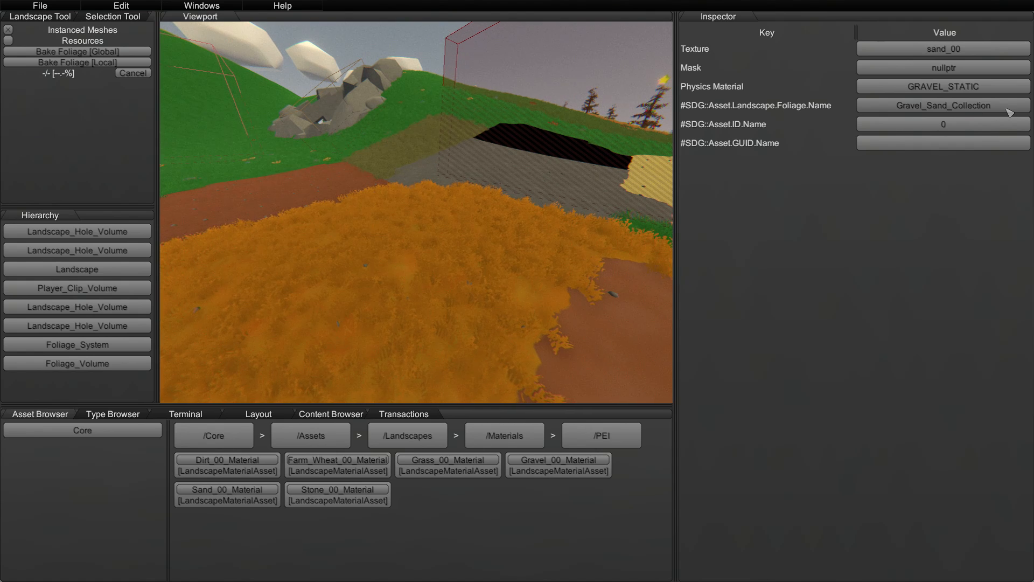
key("s")
right_click_drag(570, 335, 517, 291)
key("w")
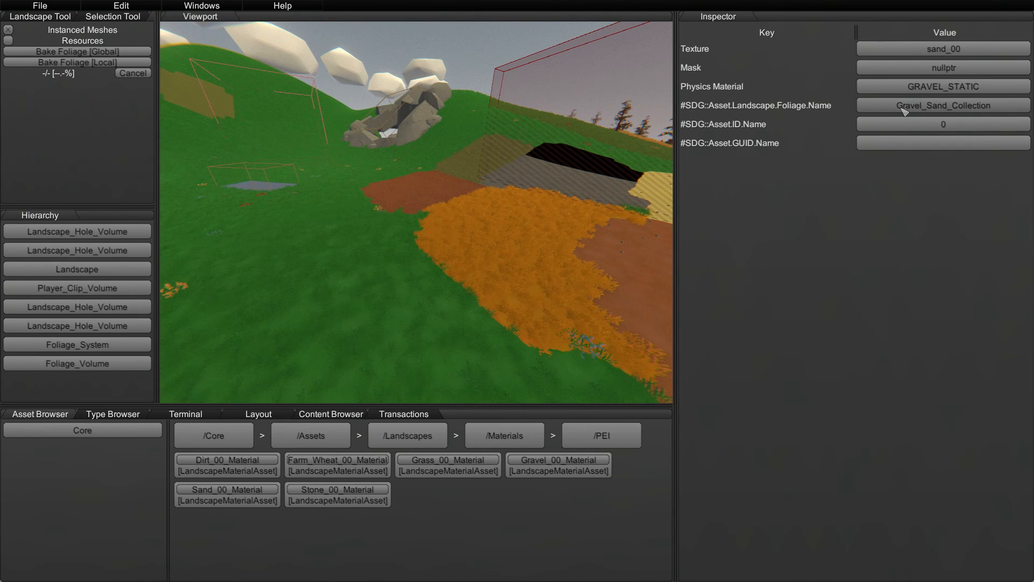
key("s")
right_click_drag(591, 182, 518, 293)
key("w")
key("s")
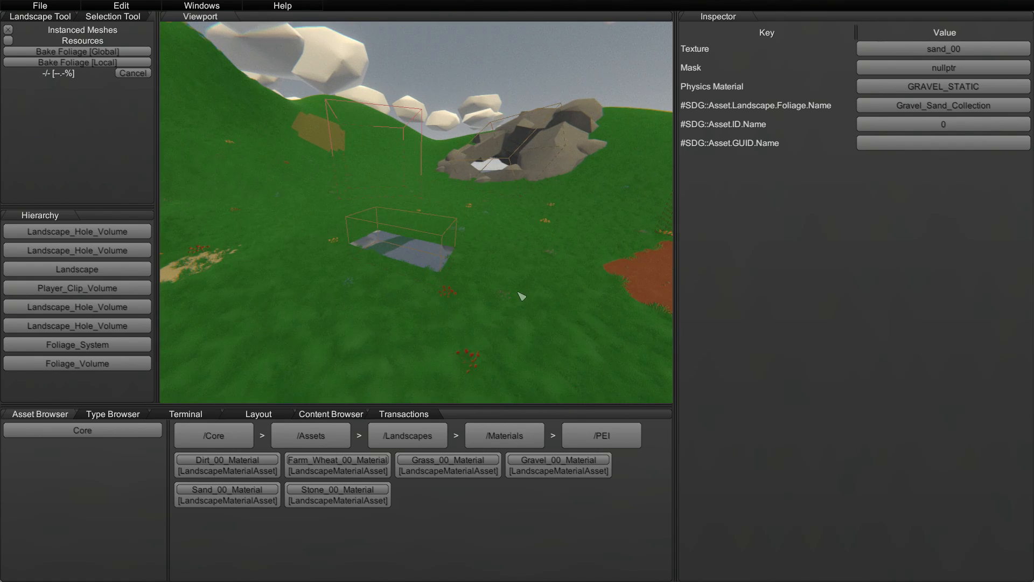
Browse the landscape grass foliage assets in the PEI folder and in the Washington folder.
left_click(425, 437)
left_click(246, 470)
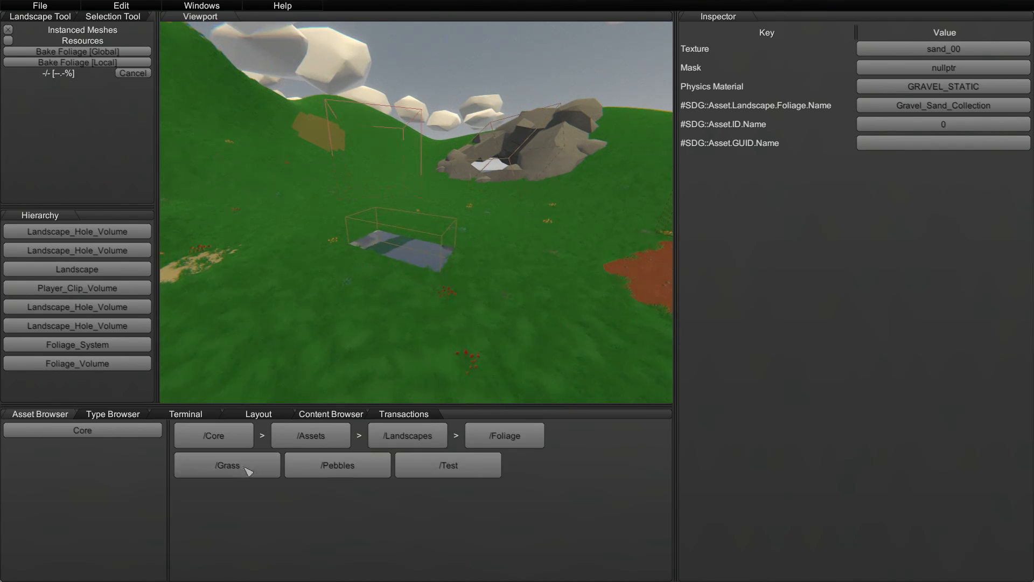
left_click(217, 473)
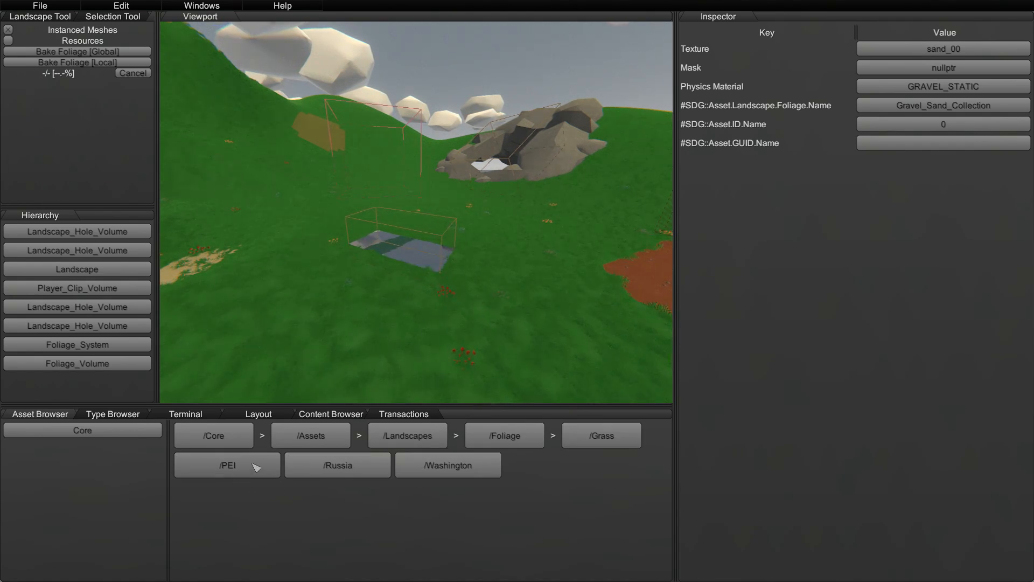
left_click(251, 472)
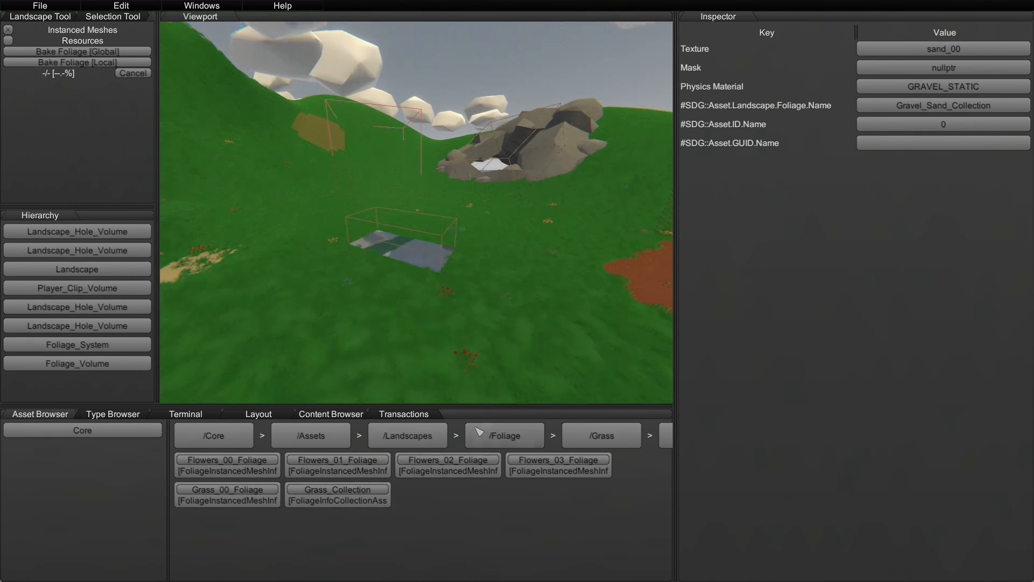
left_click(440, 435)
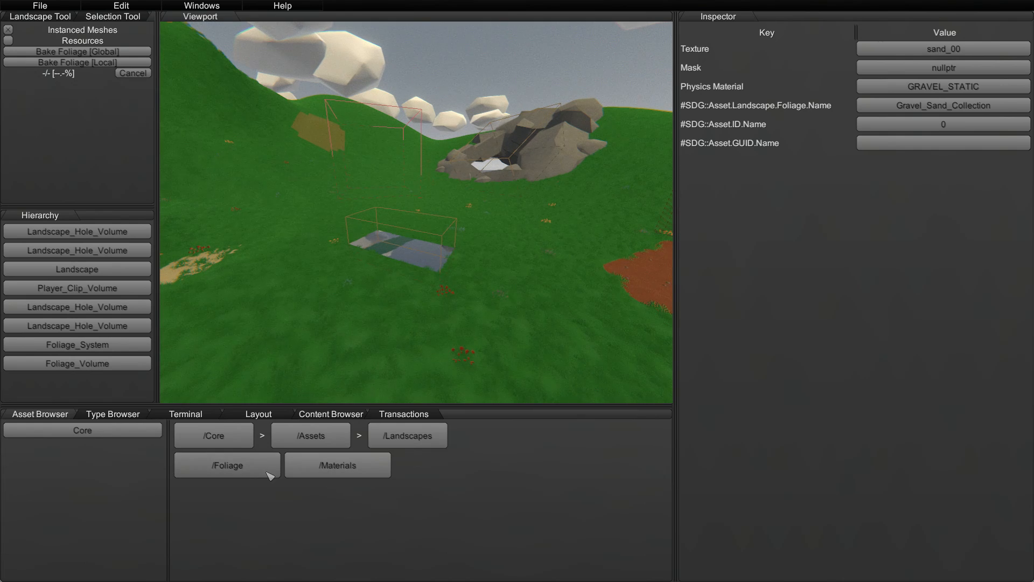
left_click(269, 475)
left_click(227, 467)
left_click(448, 466)
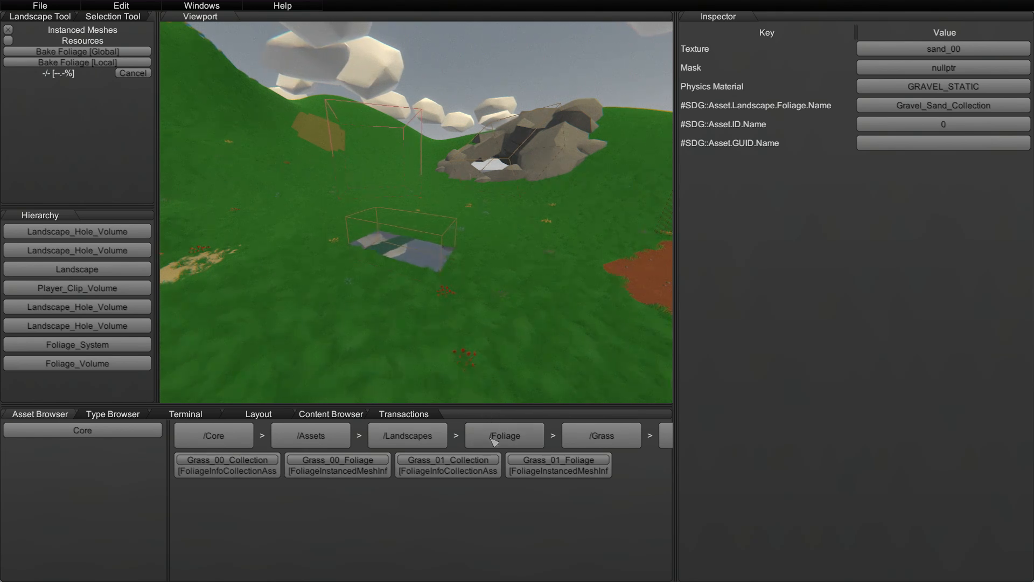
Inspect the elements of the PEI Grass_Collection and check which asset types can be created in its folder.
left_click(582, 442)
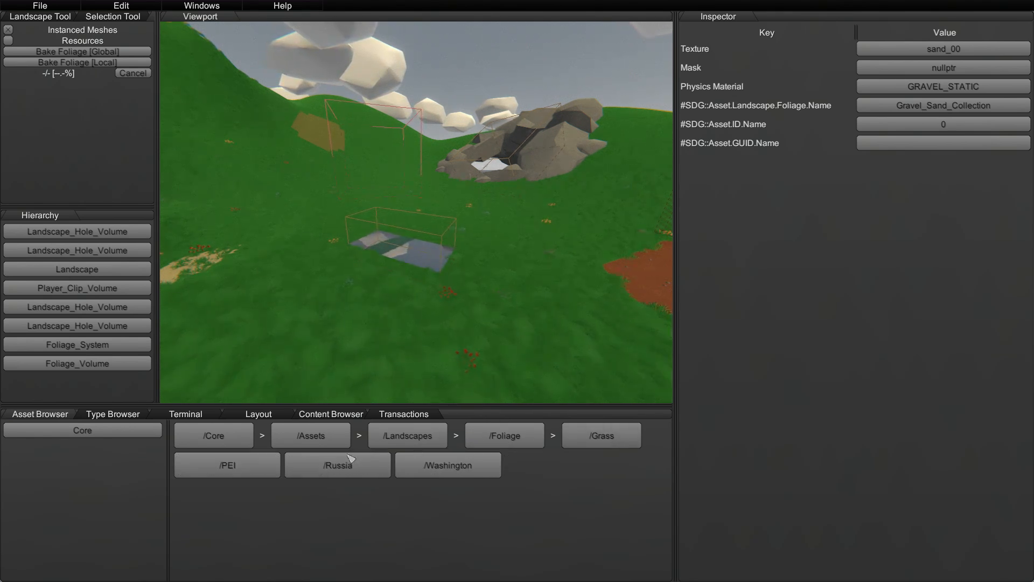
left_click(289, 502)
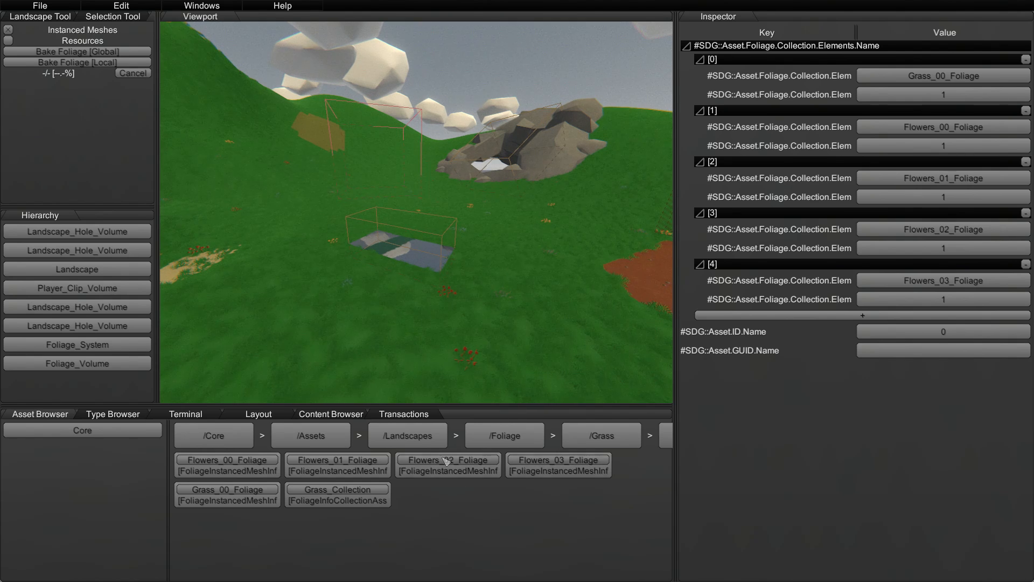
left_click(603, 439)
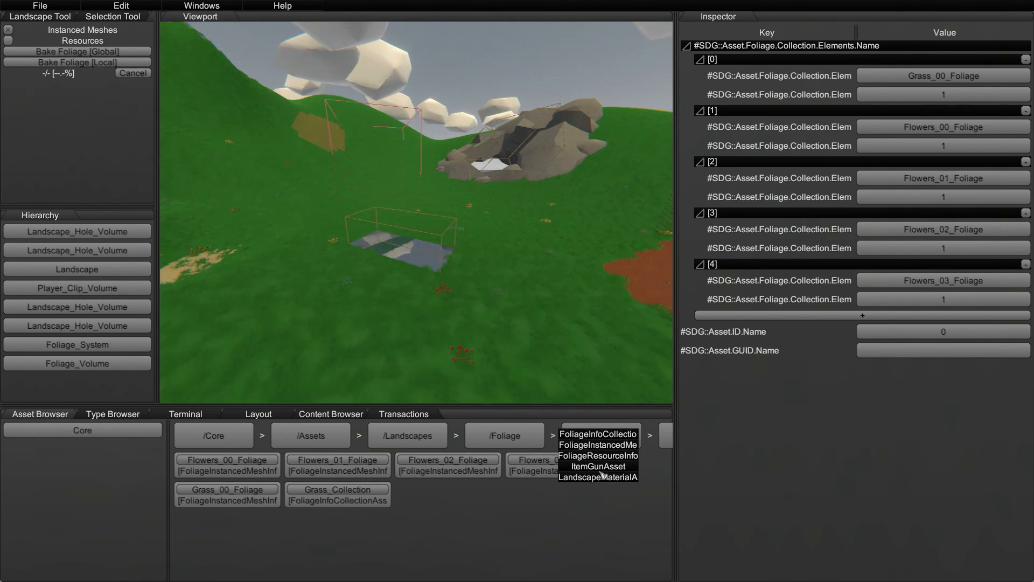
left_click(606, 439)
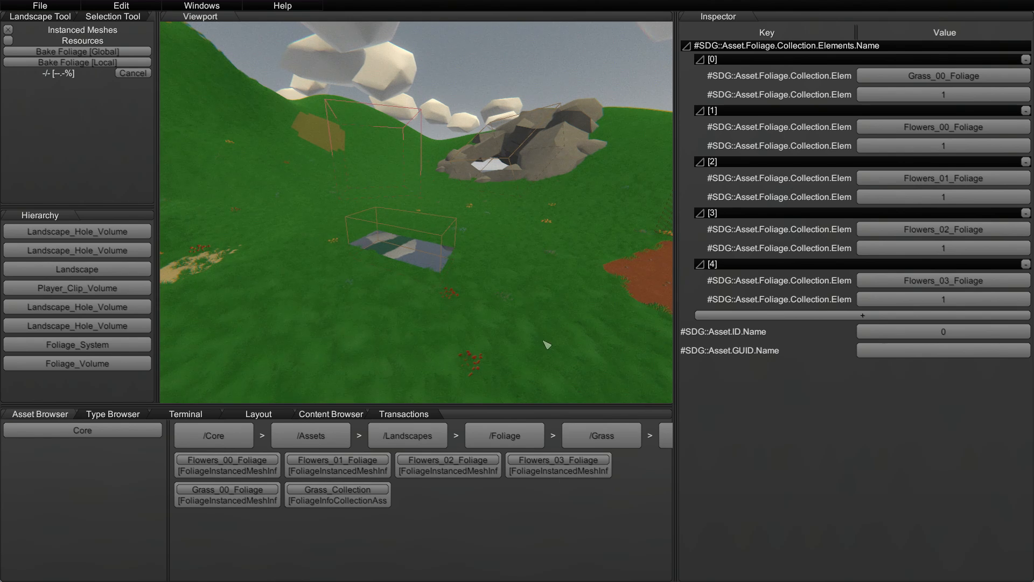
right_click_drag(503, 332, 522, 288)
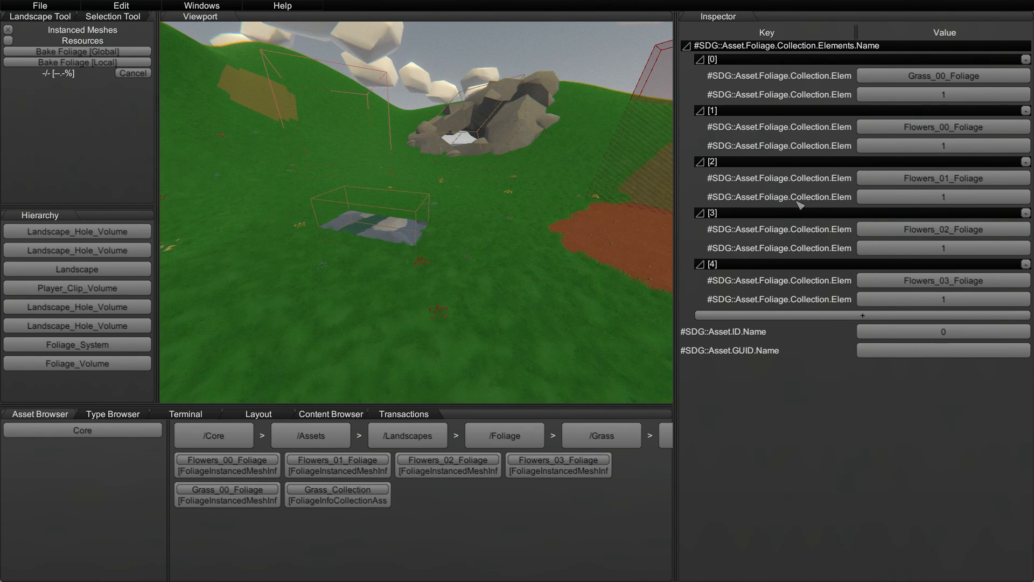
key("s")
right_click_drag(613, 214, 520, 245)
key("d")
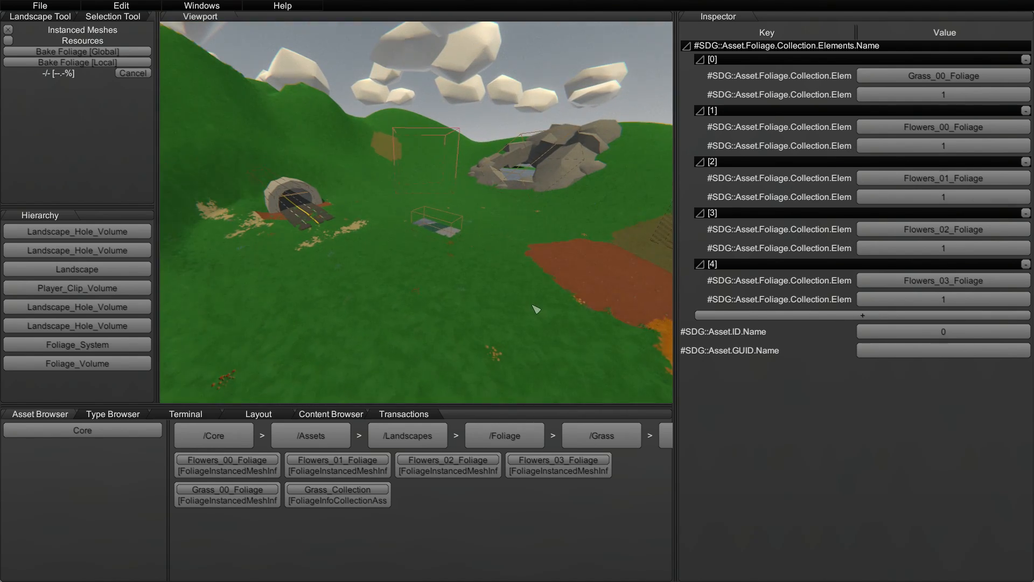
Show the properties of Grass_00_Foliage and widen the Inspector and its key column to fit the full property names.
right_click_drag(487, 336, 541, 343)
key("w")
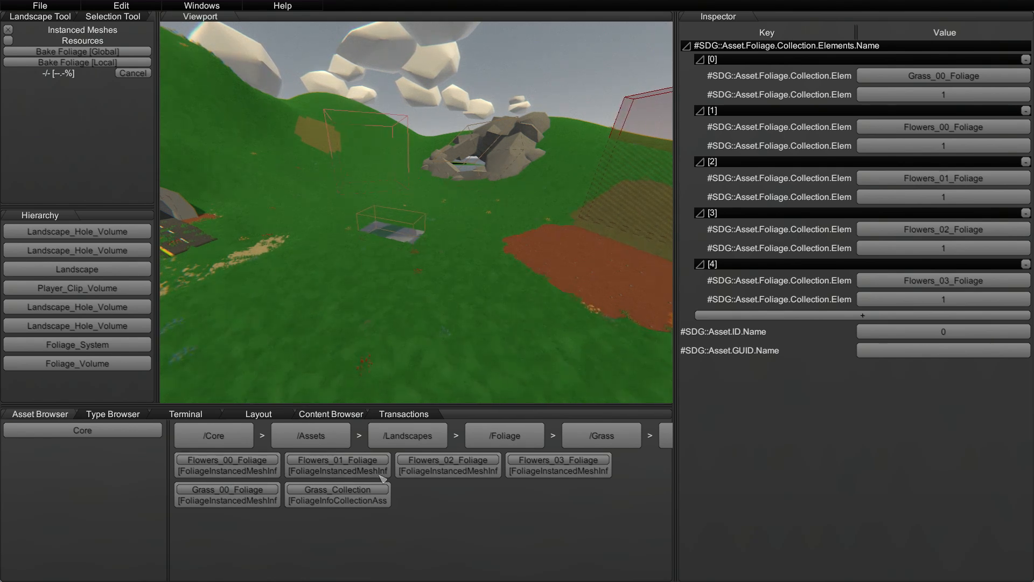
left_click(234, 505)
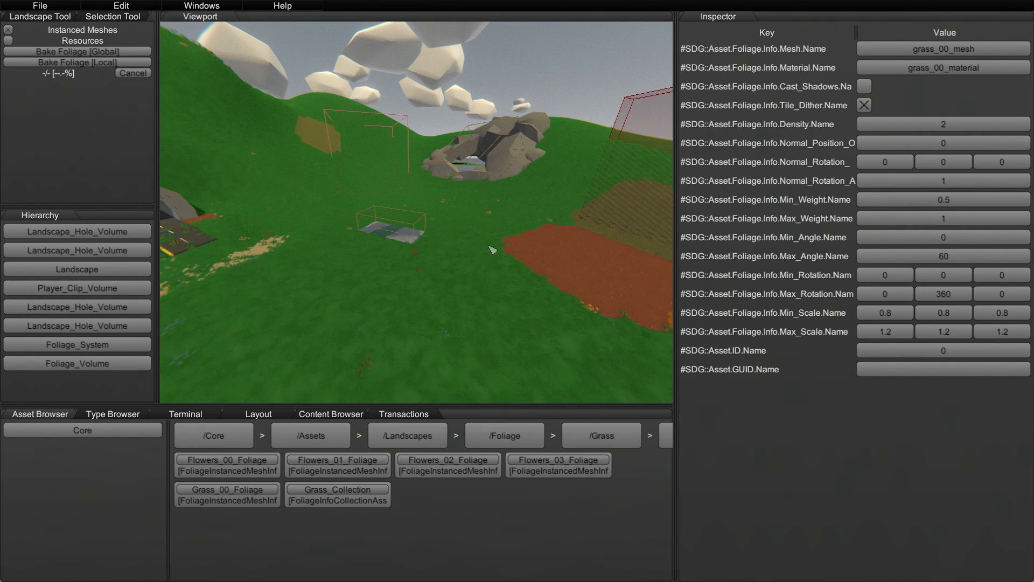
right_click_drag(495, 252, 598, 278)
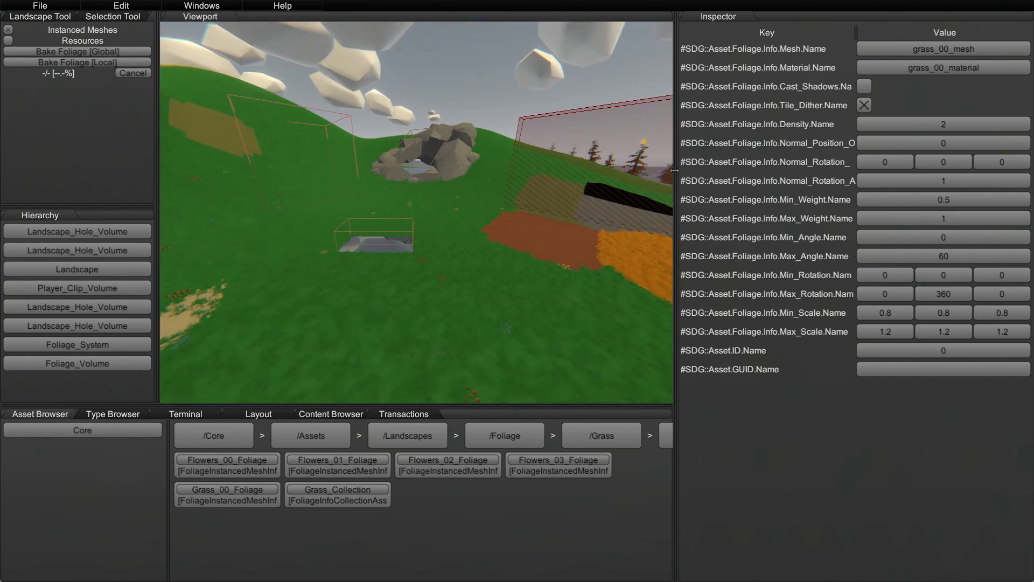
left_click_drag(674, 170, 566, 171)
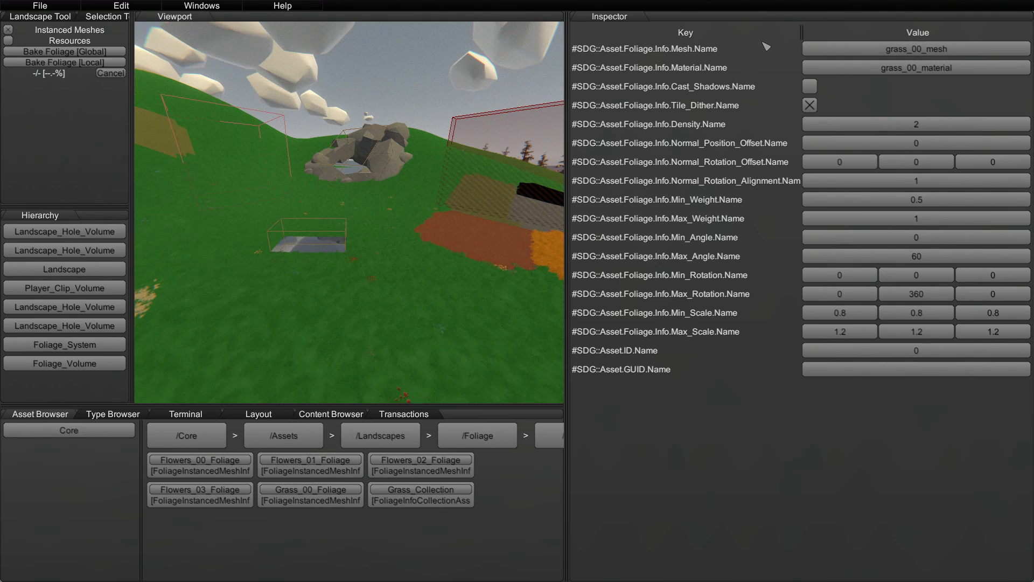
right_click_drag(412, 200, 190, 143)
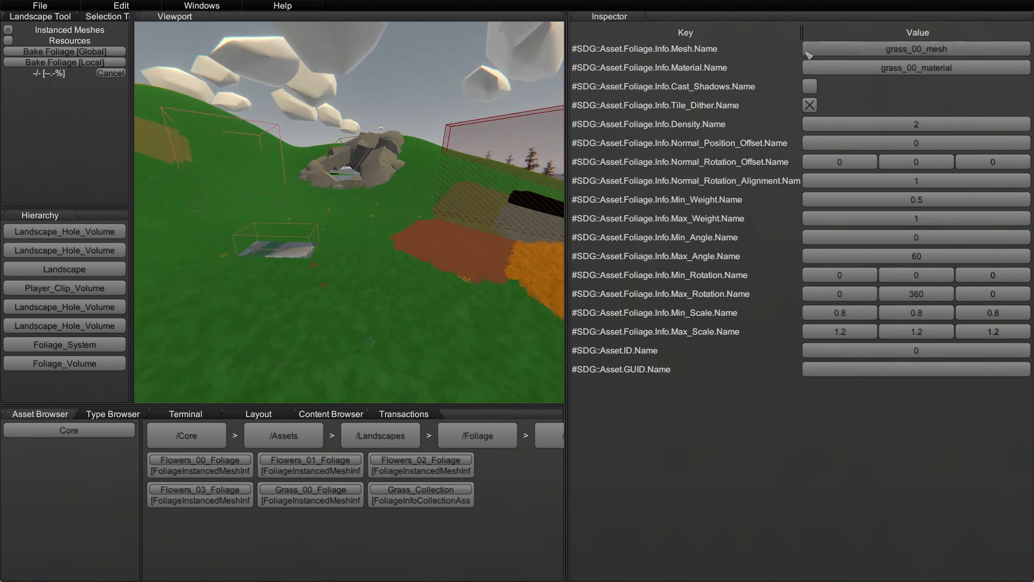
left_click_drag(801, 33, 813, 33)
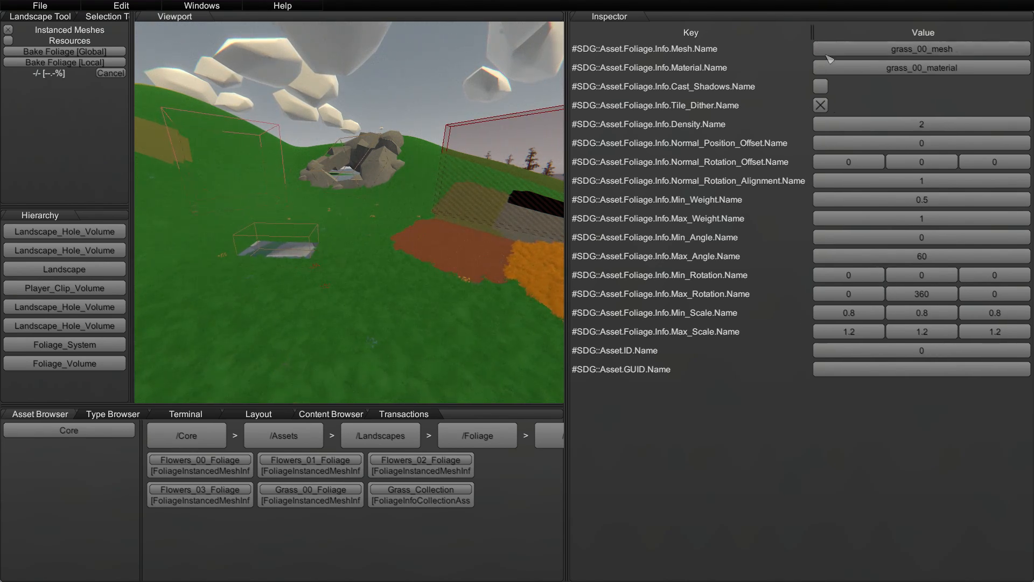
Examine the baked grass and flower meshes at close range on the terrain near the landscape hole.
right_click_drag(458, 140, 509, 189)
key("w")
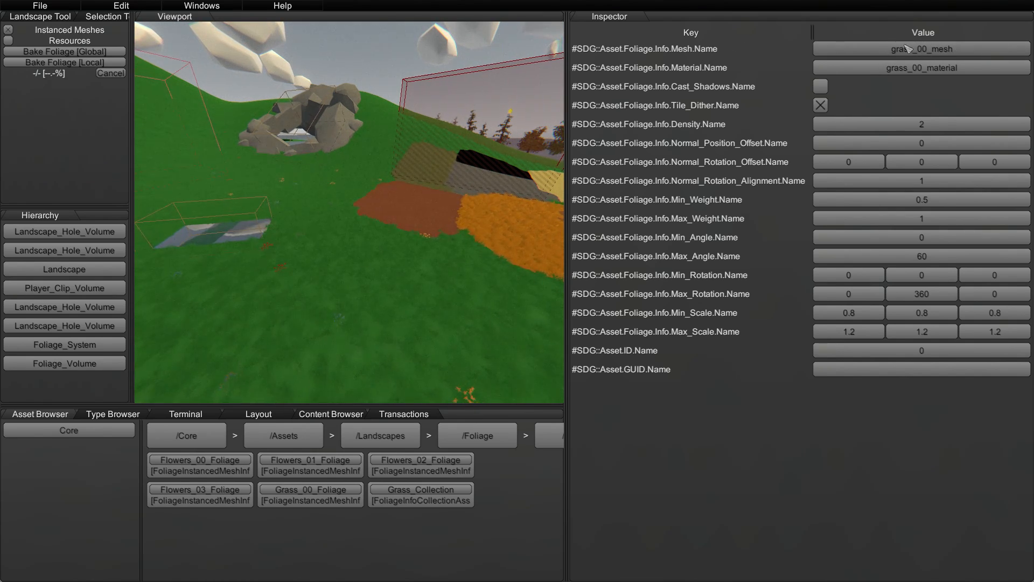
key("w")
mouse_move(457, 162)
right_mouse_down()
mouse_move(450, 234)
mouse_move(447, 161)
right_mouse_up()
mouse_move(541, 312)
right_mouse_down()
mouse_move(519, 286)
mouse_move(521, 296)
mouse_move(493, 297)
mouse_move(493, 377)
mouse_move(504, 302)
mouse_move(460, 286)
mouse_move(416, 296)
mouse_move(413, 380)
mouse_move(413, 323)
mouse_move(415, 347)
mouse_move(448, 350)
mouse_move(418, 347)
mouse_move(531, 298)
right_mouse_up()
key("w")
key("w")
key("s")
key("w")
key("s")
key("w")
key("s")
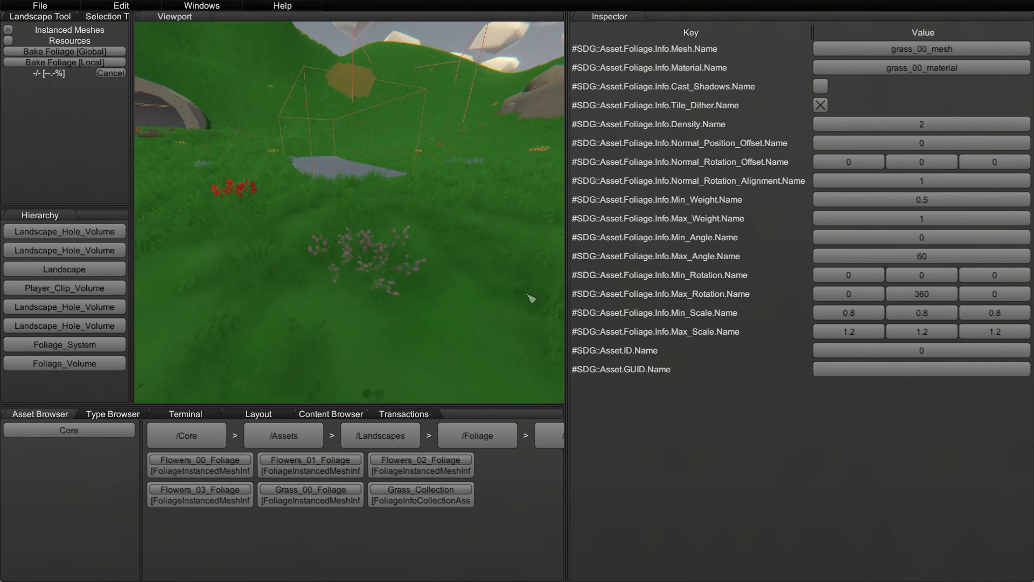
Examine the pink flower clump in the grass from directly above and from several sides.
key("w")
right_click_drag(332, 250, 342, 356)
key("s")
key("w")
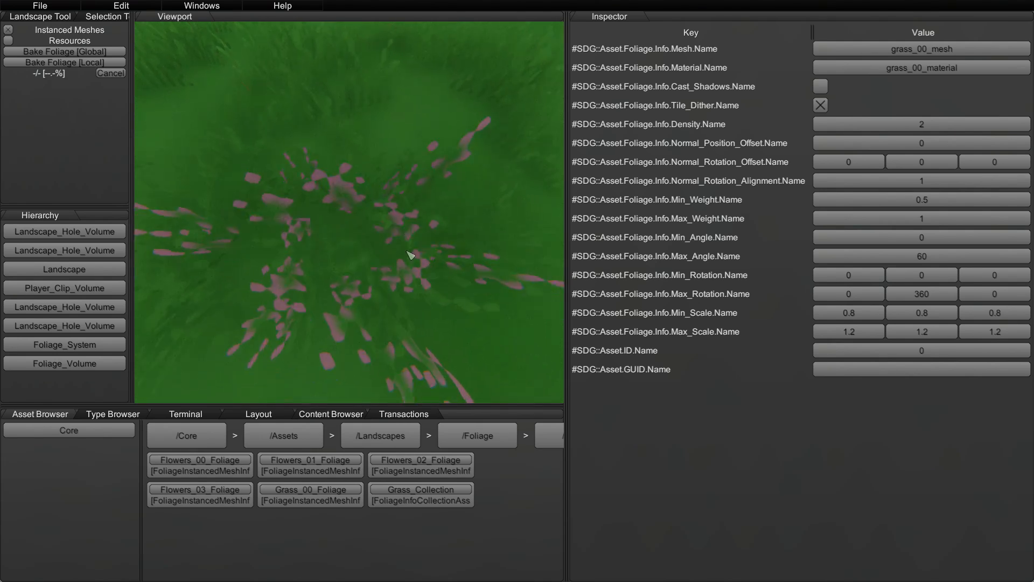
right_click_drag(411, 253, 412, 185)
key("s")
key("s")
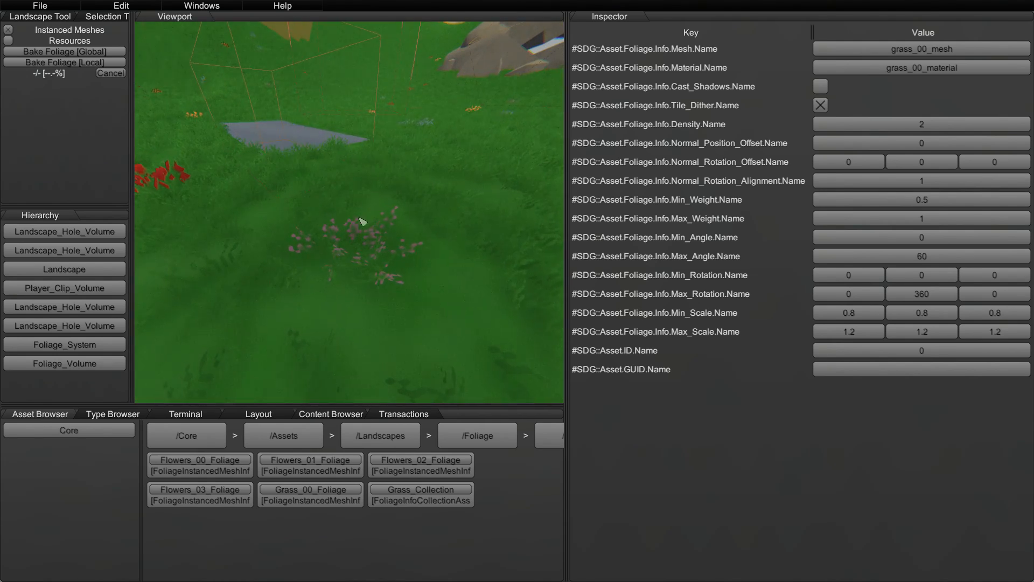
key("w")
right_click_drag(329, 276, 386, 250)
key("s")
key("w")
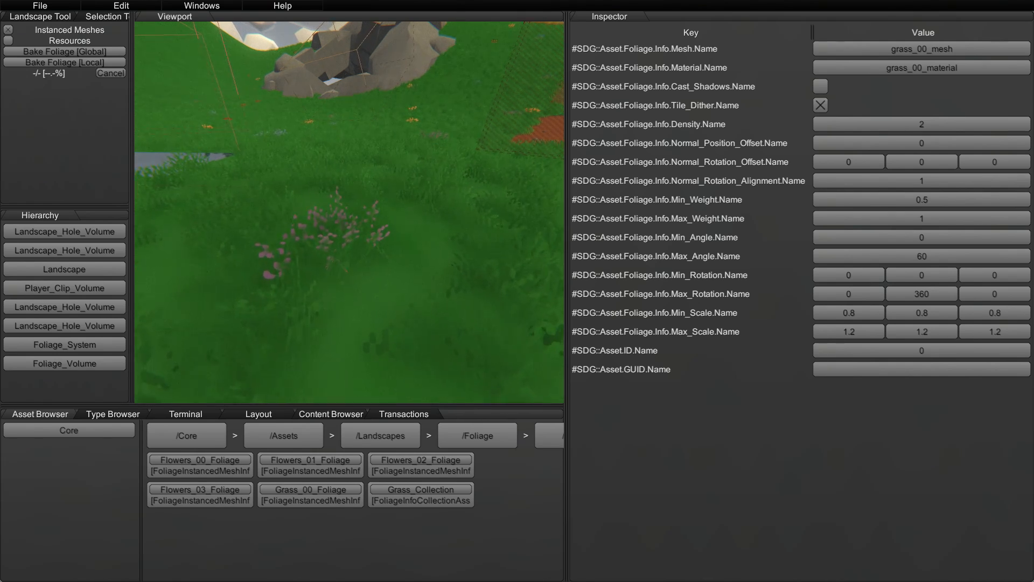
Examine the grass coverage up to the edge of the red dirt patch and the stones scattered on the dirt.
right_click_drag(304, 140, 401, 141)
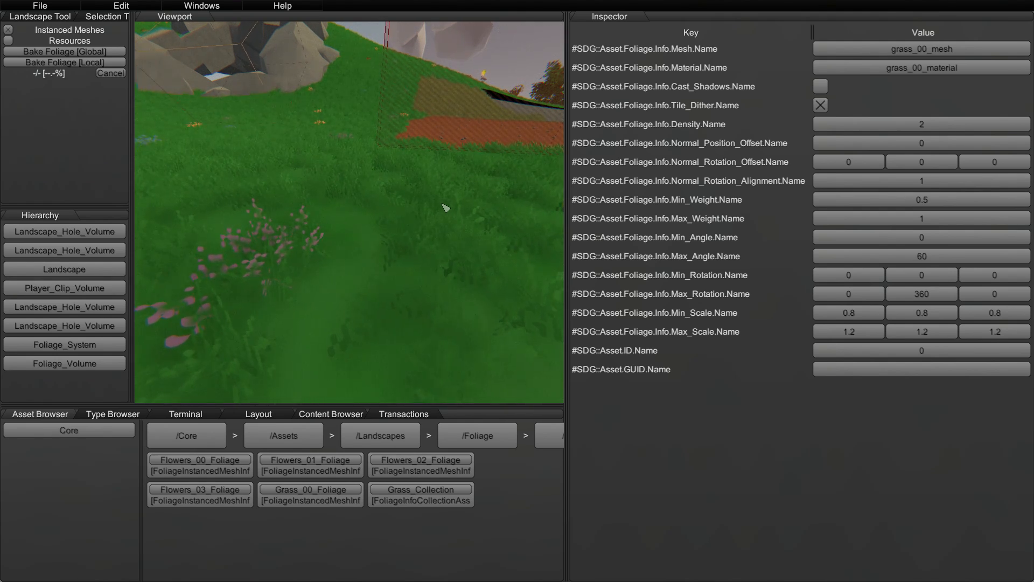
right_click_drag(443, 205, 515, 294)
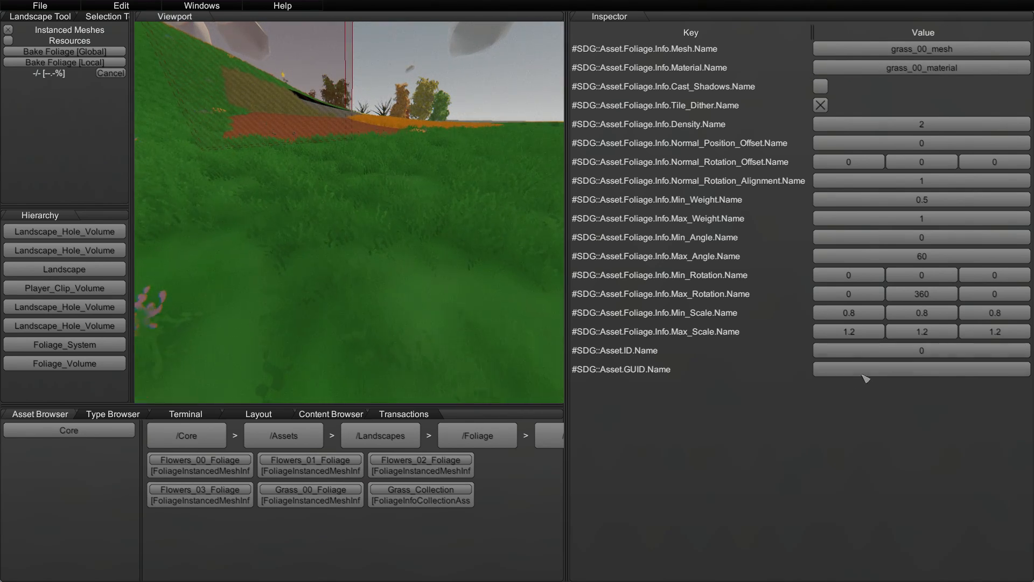
right_click_drag(492, 83, 701, 221)
key("w")
key("s")
right_click_drag(545, 208, 463, 118)
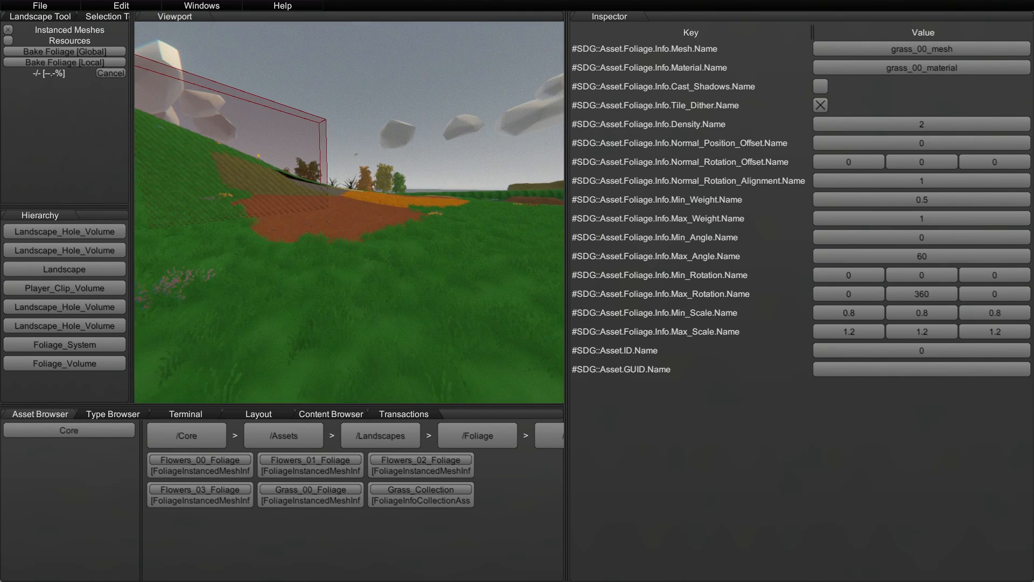
key("w")
right_click_drag(546, 253, 522, 265)
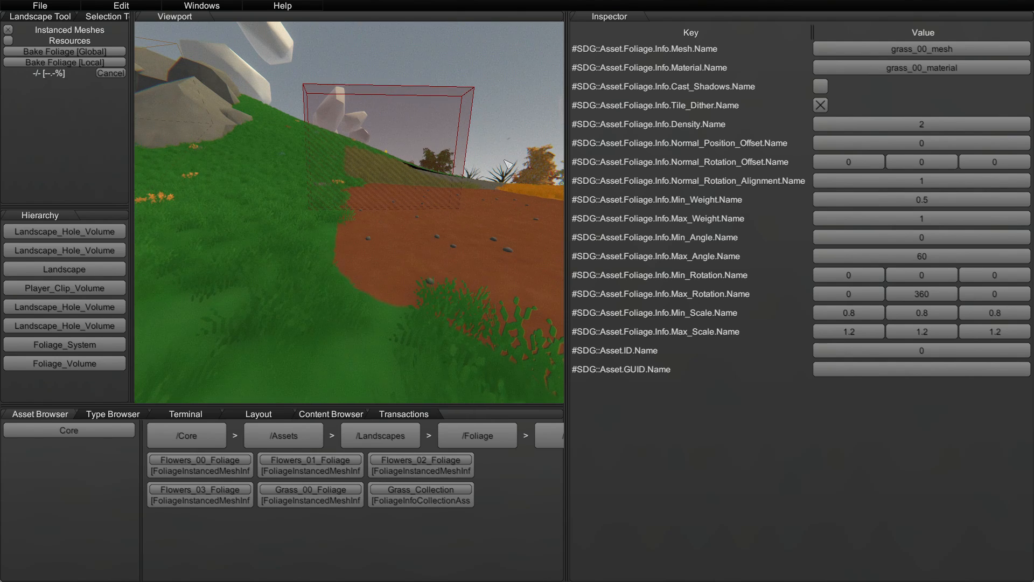
key("w")
right_click_drag(424, 200, 409, 262)
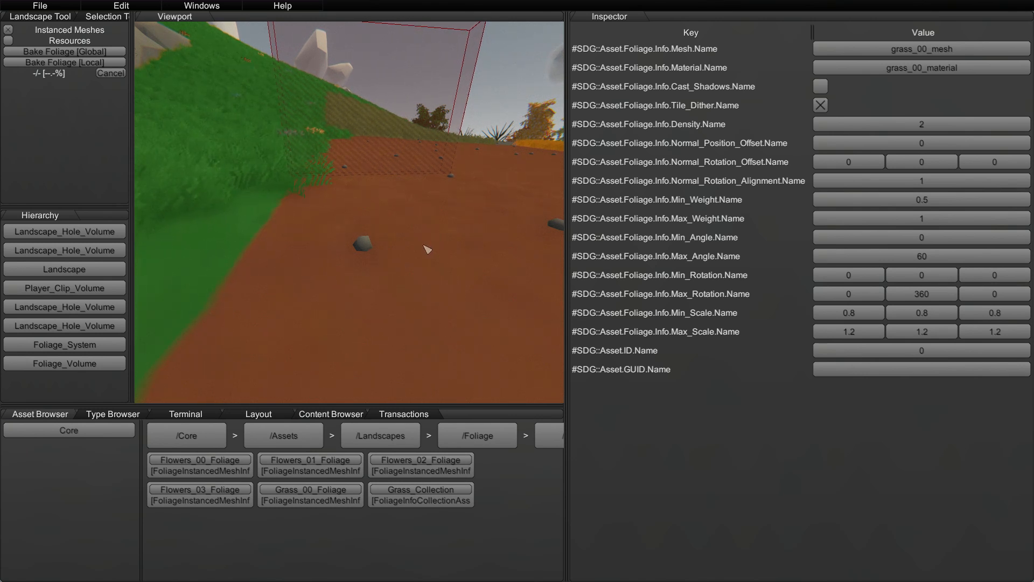
right_click_drag(375, 131, 544, 297)
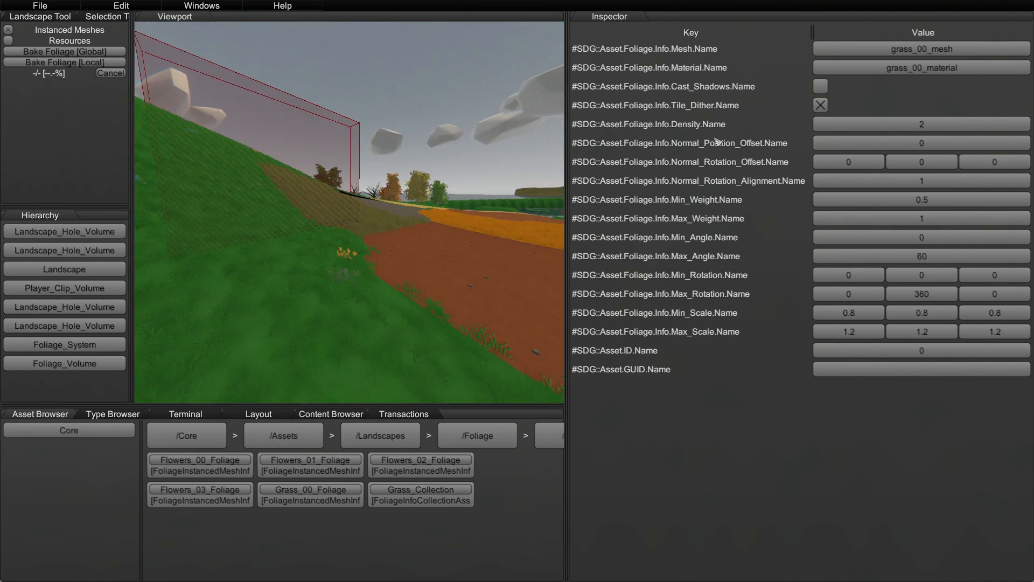
Examine how grass and flowers are distributed over the open field, both from a distance and close to the ground.
key("s")
right_click_drag(715, 138, 883, 151)
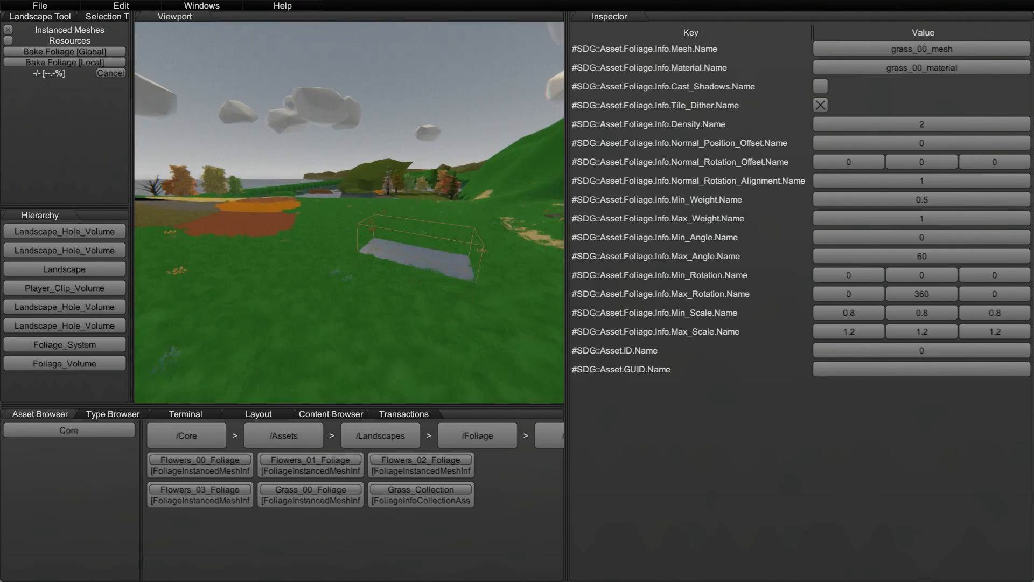
key("w")
right_click_drag(811, 185, 800, 182)
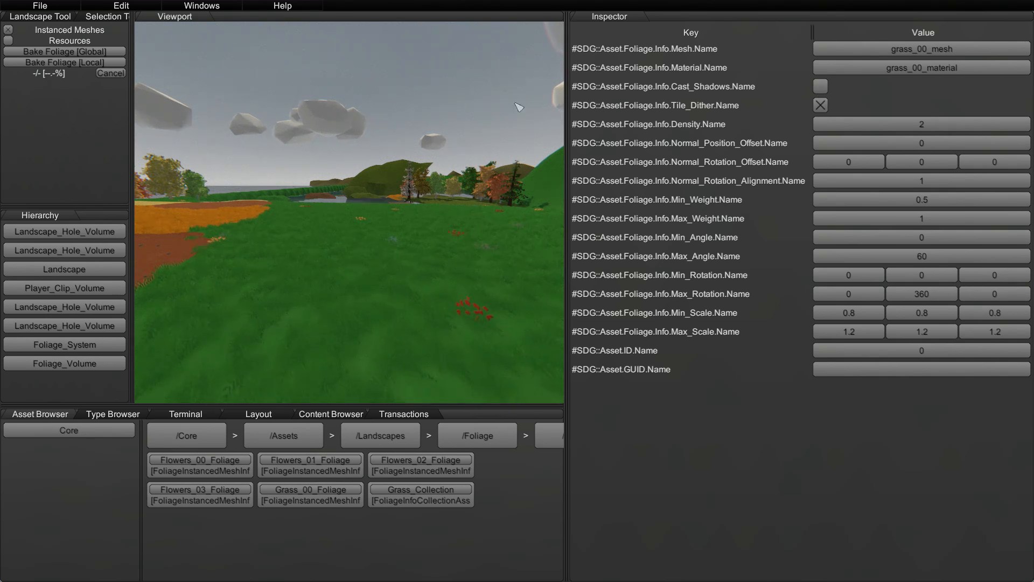
right_click_drag(556, 125, 545, 161)
key("s")
key("w")
key("s")
key("w")
key("w")
key("s")
key("s")
key("w")
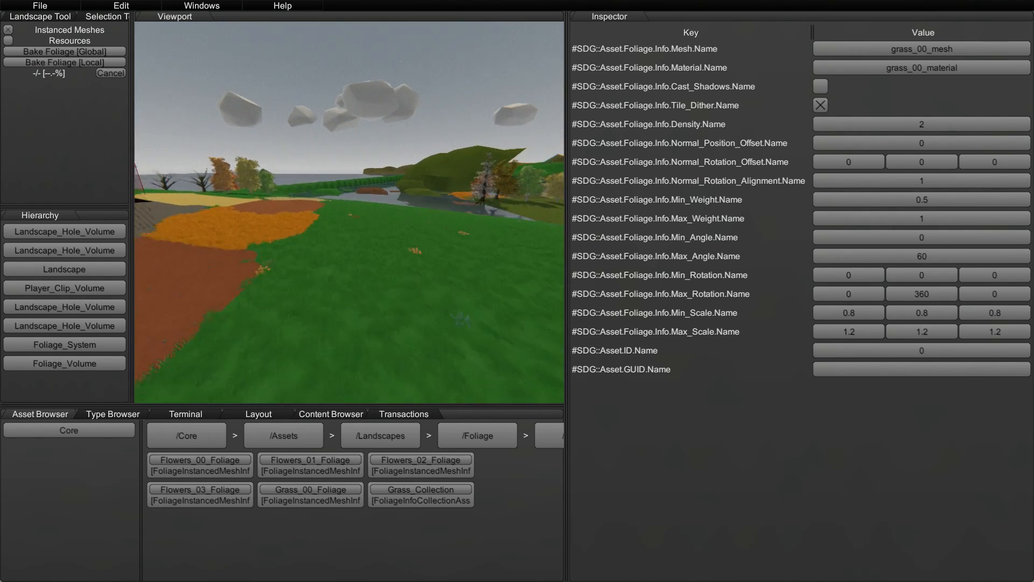
key("w")
right_click_drag(448, 240, 448, 244)
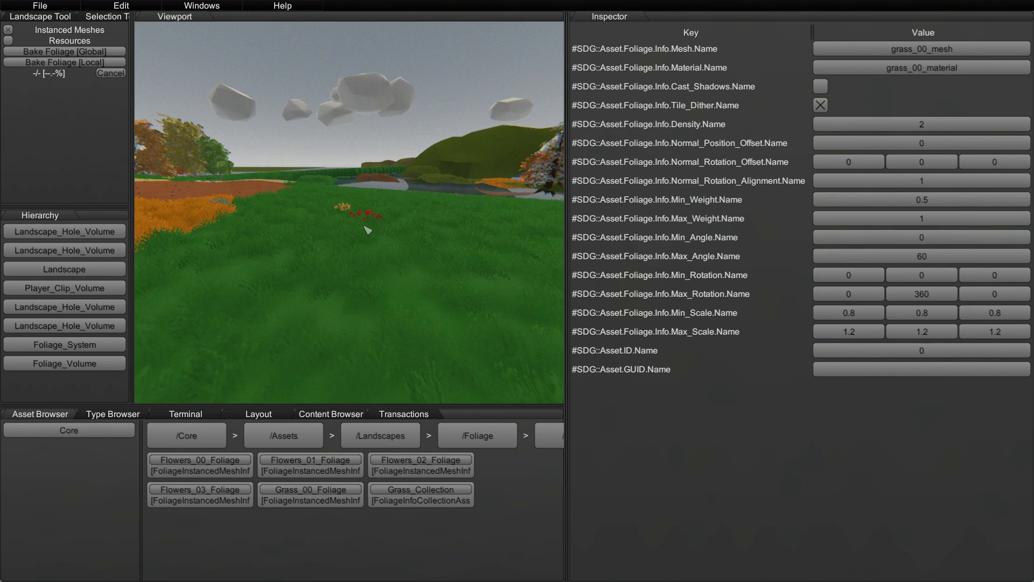
key("s")
right_click_drag(523, 296, 527, 302)
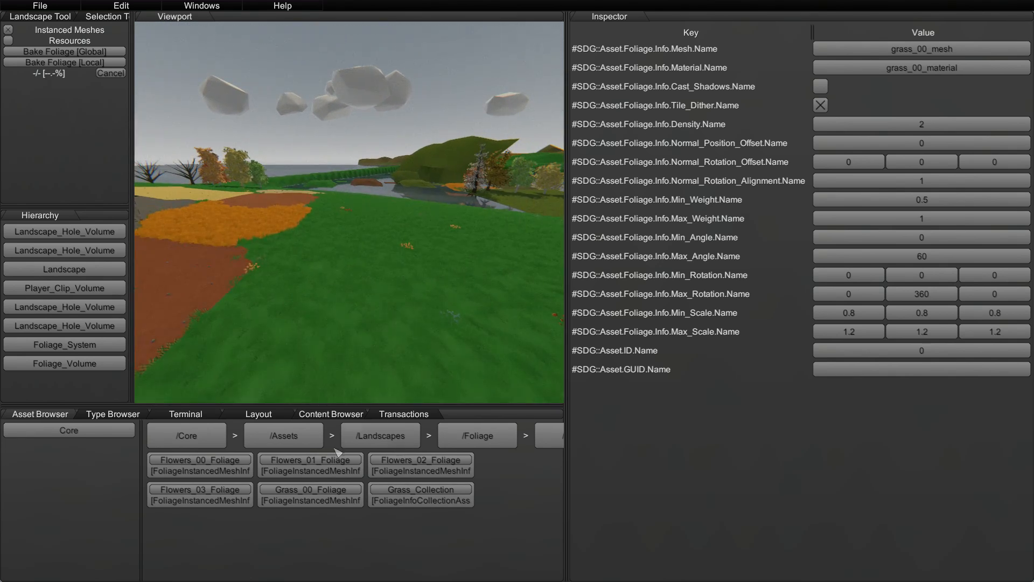
Compare the properties of Flowers_01_Foliage, Grass_00_Foliage and Flowers_00_Foliage, checking flower spacing on the terrain.
left_click(318, 471)
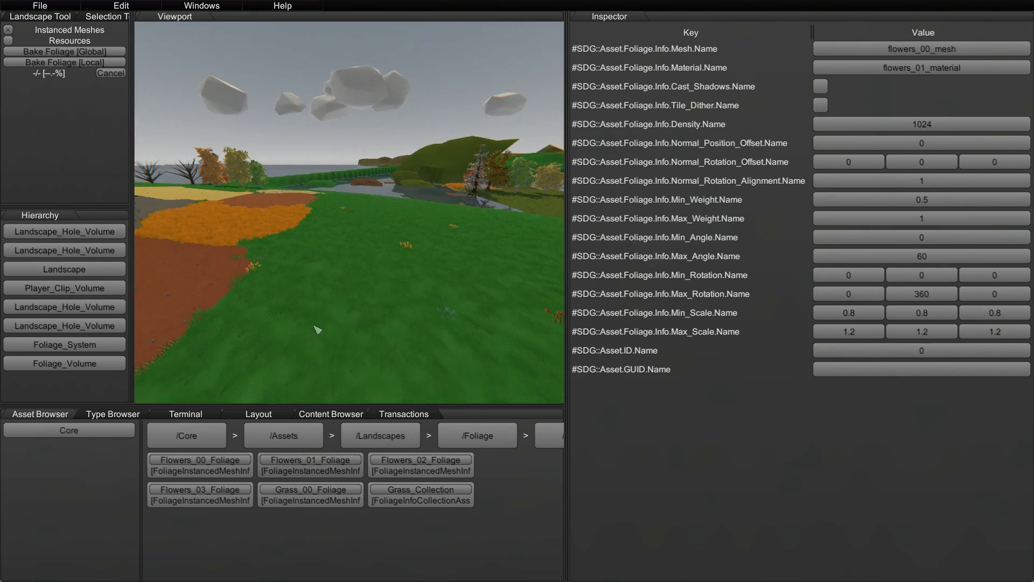
mouse_move(312, 335)
right_mouse_down()
mouse_move(311, 323)
mouse_move(312, 330)
right_mouse_up()
key("w")
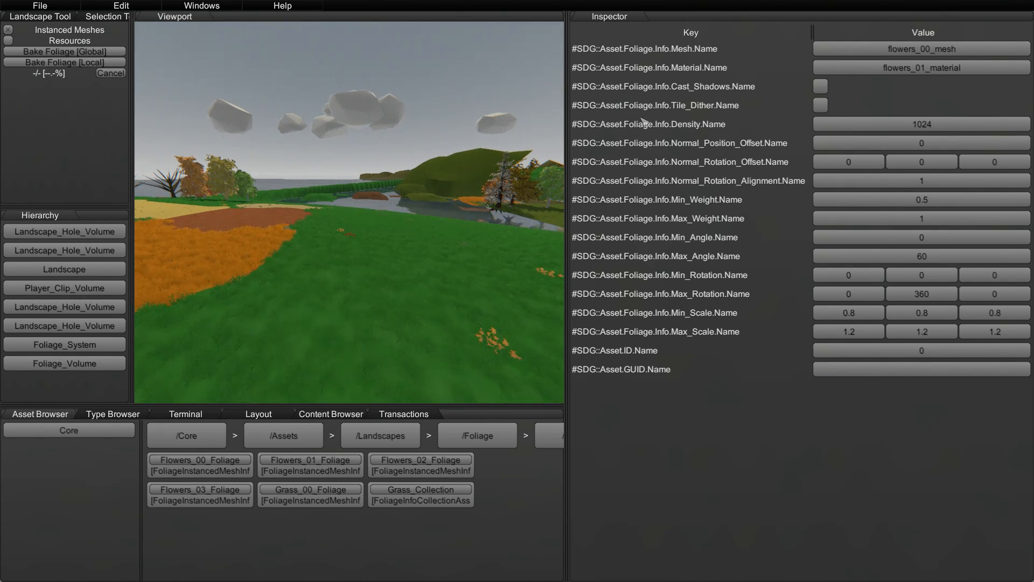
key("w")
right_click_drag(420, 215, 421, 224)
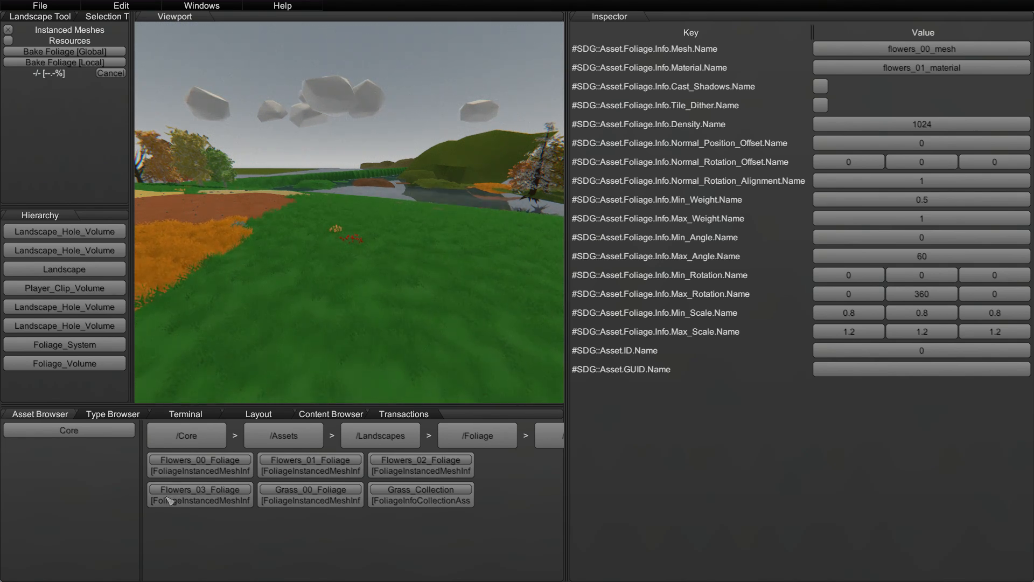
left_click(314, 505)
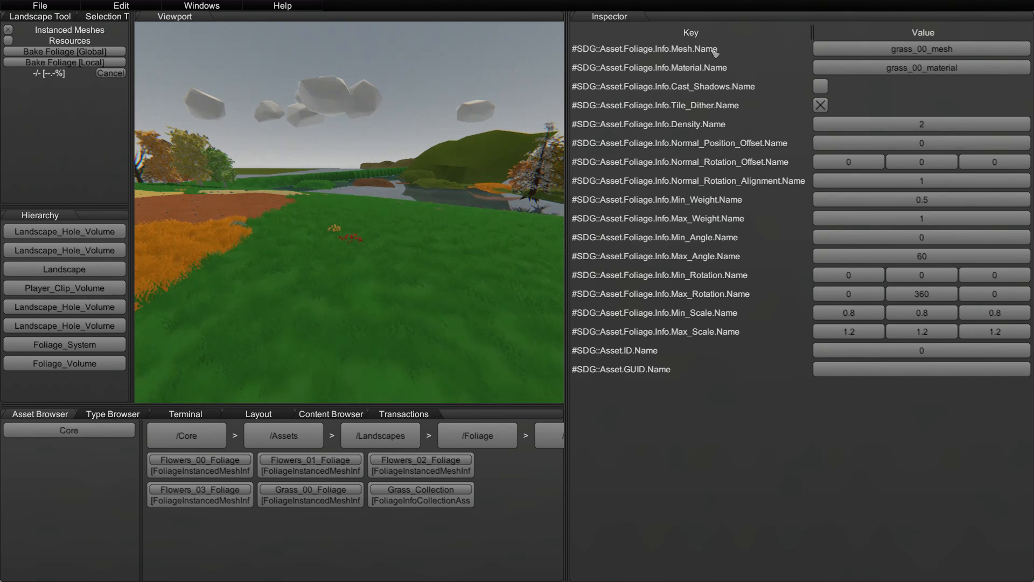
left_click(215, 475)
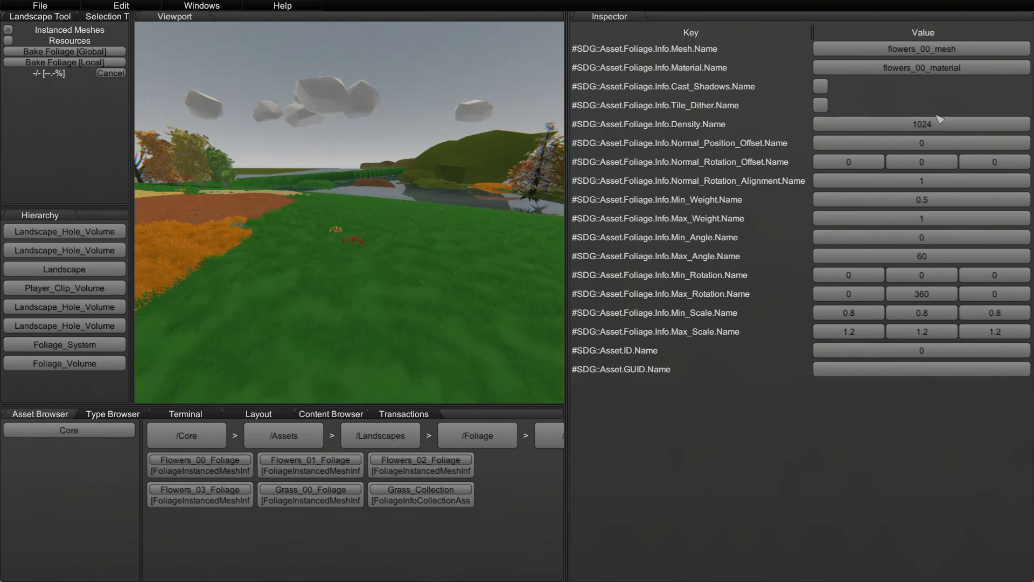
Examine how the grass and flowers sit on the steep hillside beside the tunnel.
right_click_drag(420, 186, 522, 211)
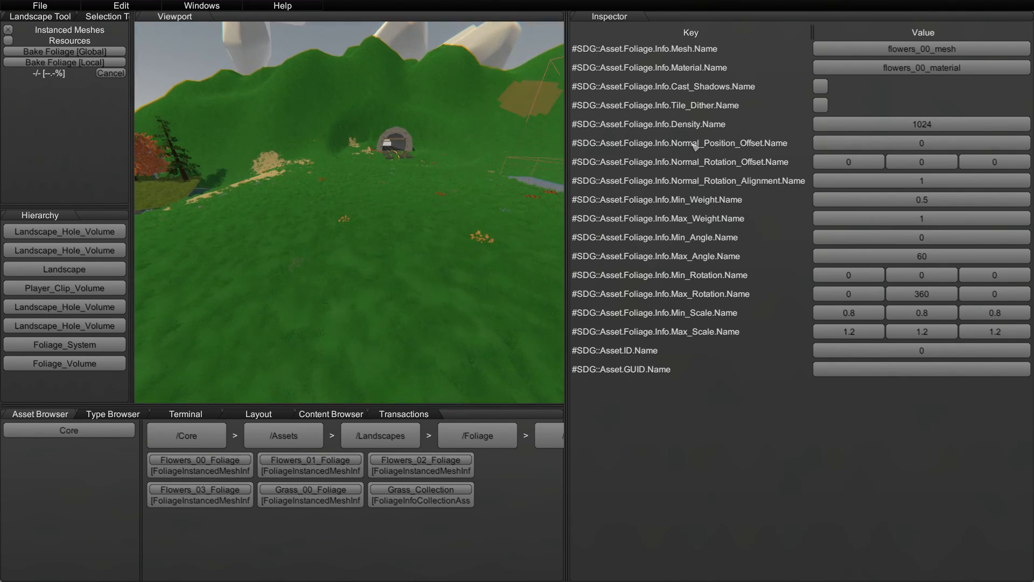
mouse_move(438, 222)
right_mouse_down()
mouse_move(435, 200)
mouse_move(432, 220)
right_mouse_up()
key("w")
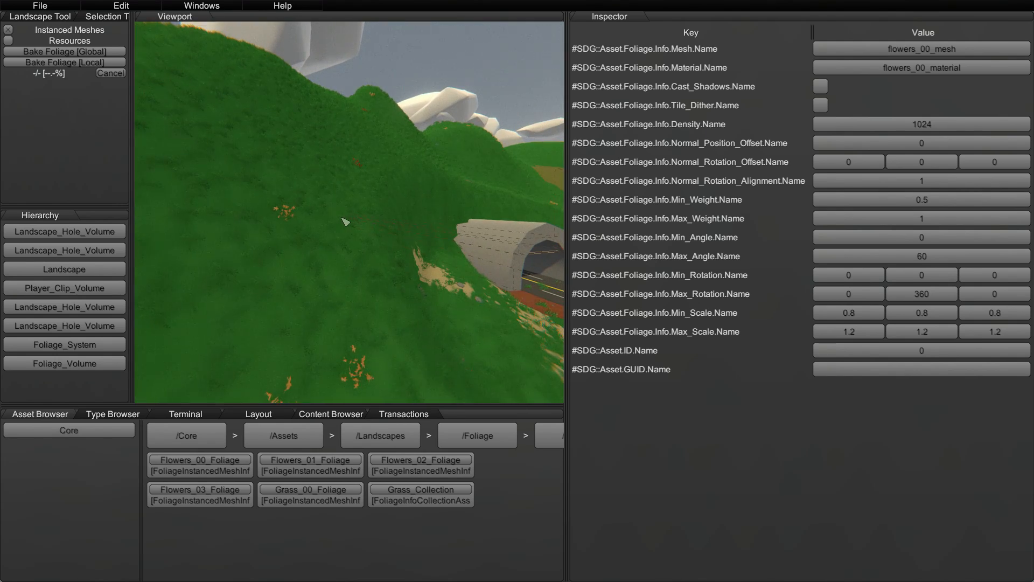
right_click_drag(349, 224, 220, 220)
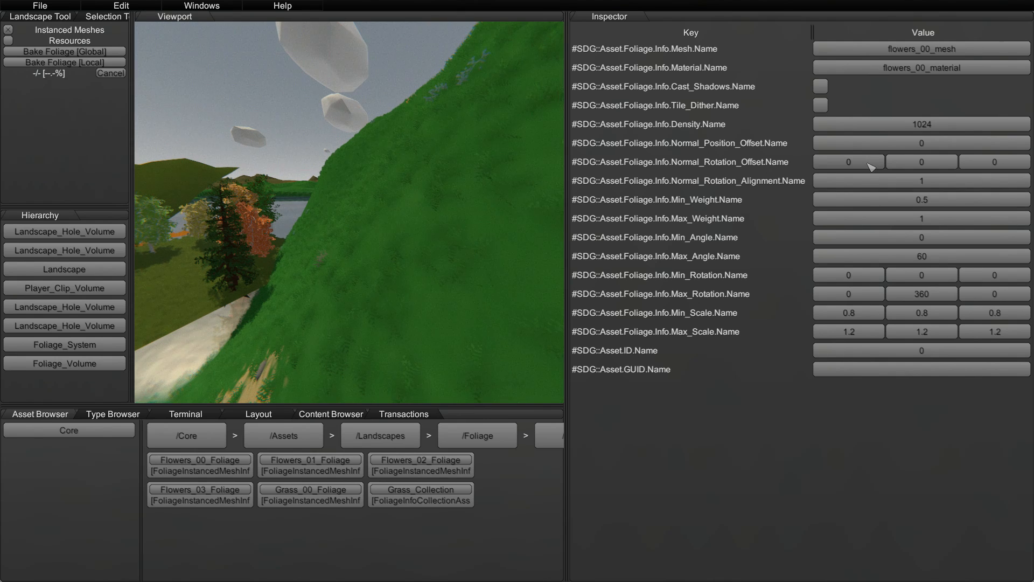
key("s")
right_click_drag(506, 167, 521, 291)
key("a")
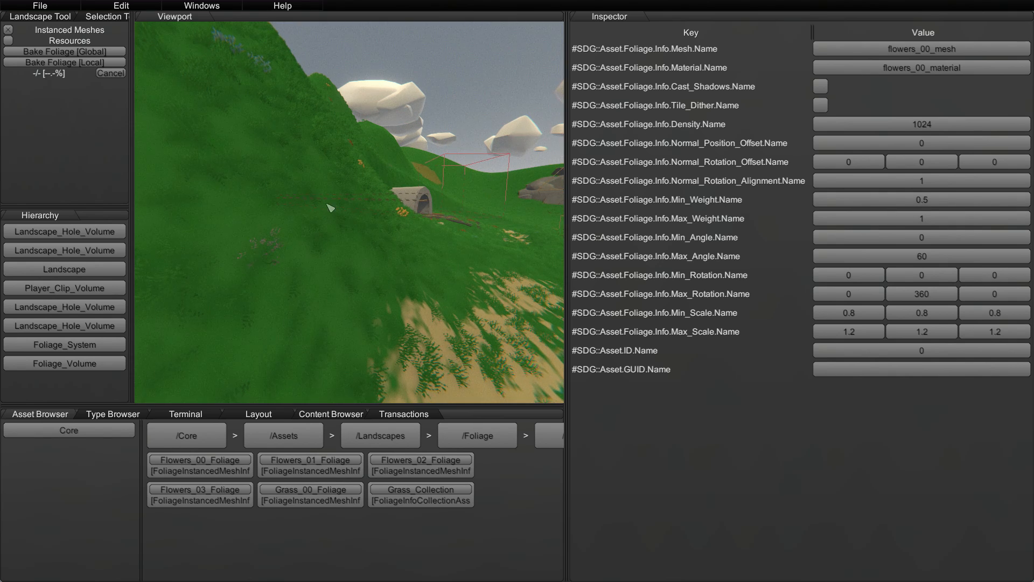
Examine the foliage where the grass material blends into the sand patches near the tunnel.
right_click_drag(327, 204, 497, 271)
key("w")
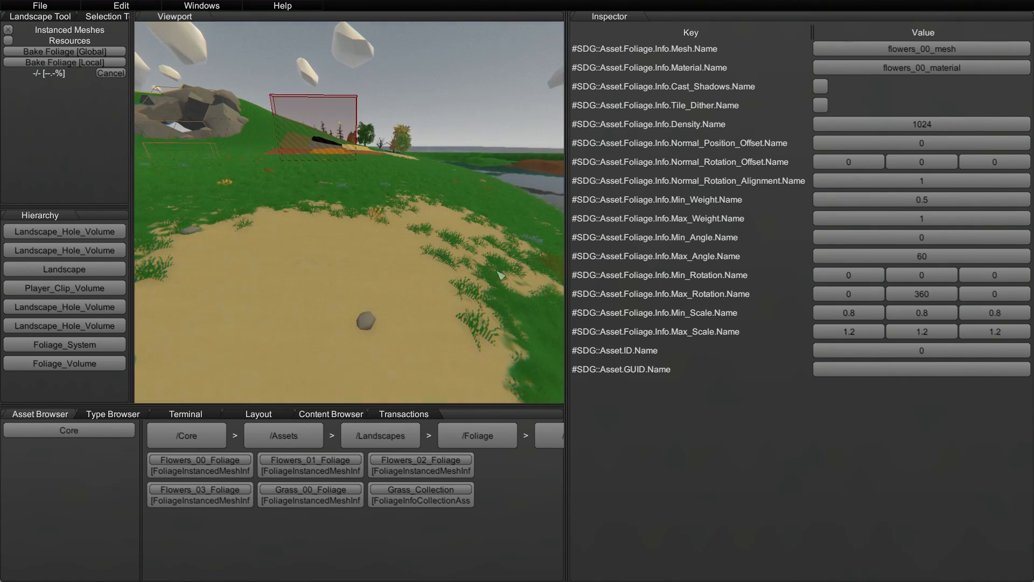
key("d")
right_click_drag(346, 186, 213, 204)
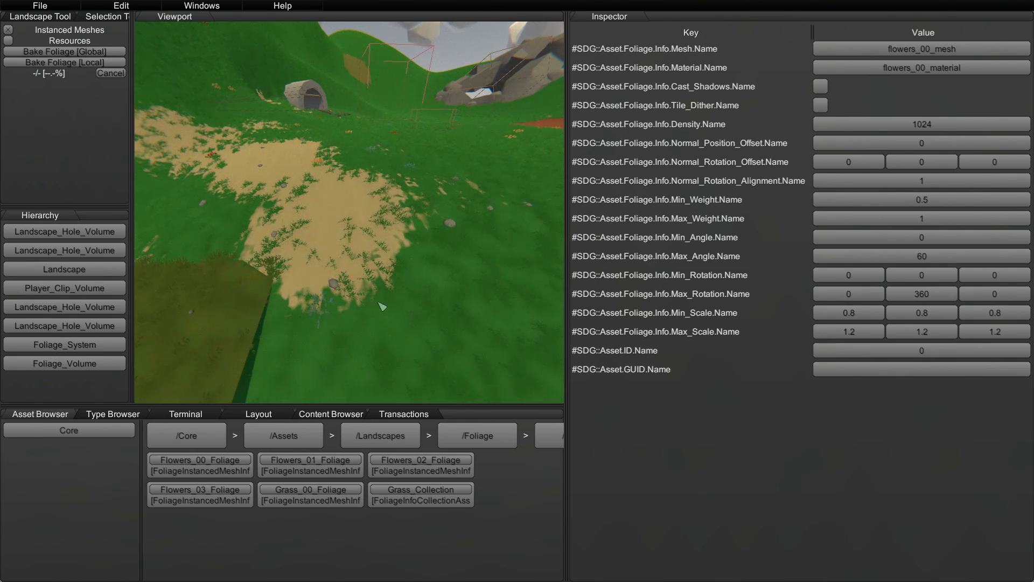
right_click_drag(396, 265, 404, 286)
key("w")
key("s")
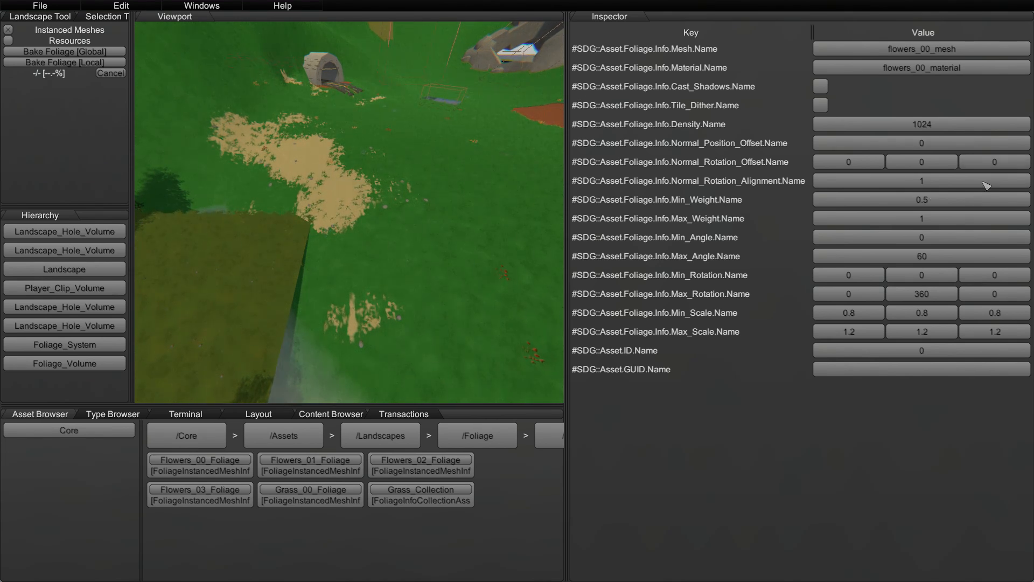
key("w")
right_click_drag(377, 231, 405, 210)
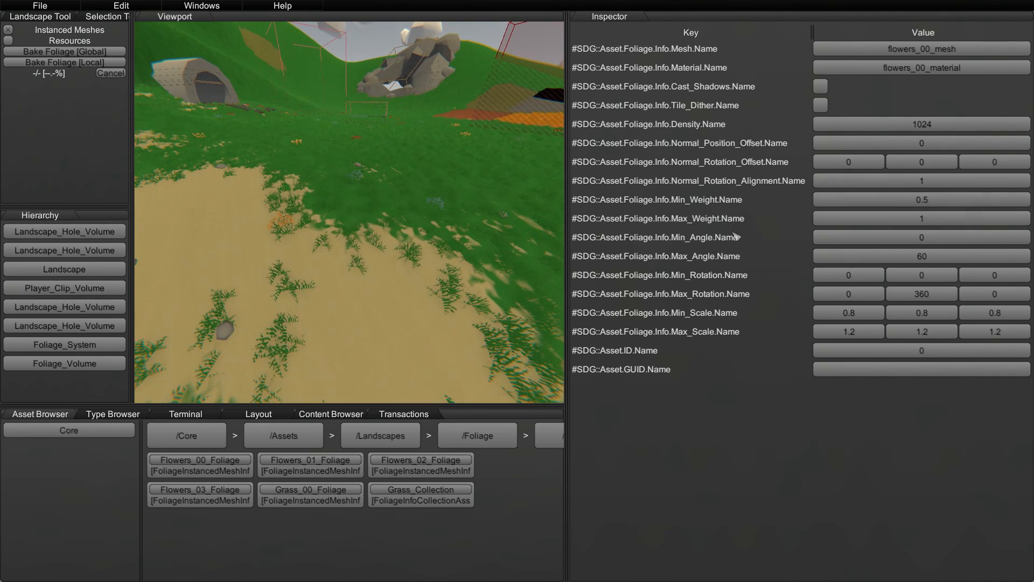
Compare the maximum angle of Flowers_00_Foliage with how flowers and grass cover the steep slopes and surrounding flat ground.
double_click(921, 256)
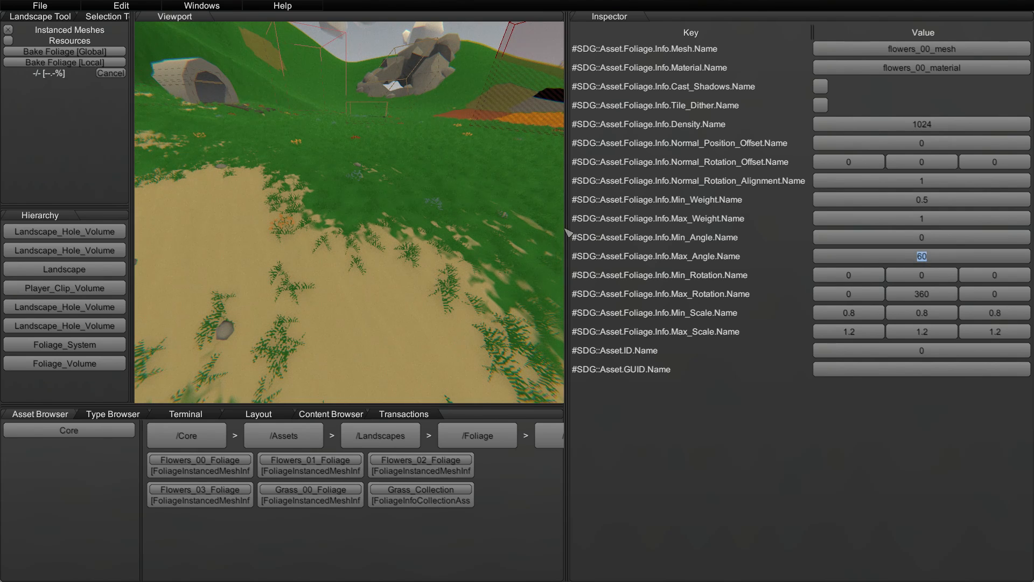
key("s")
right_click_drag(485, 232, 375, 166)
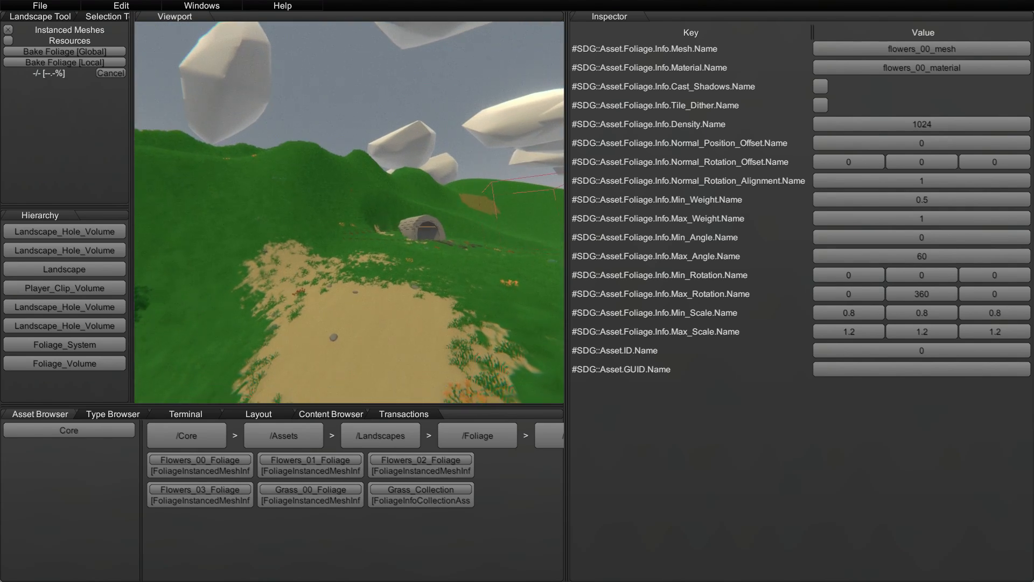
key("w")
right_click_drag(517, 275, 435, 175)
key("s")
key("w")
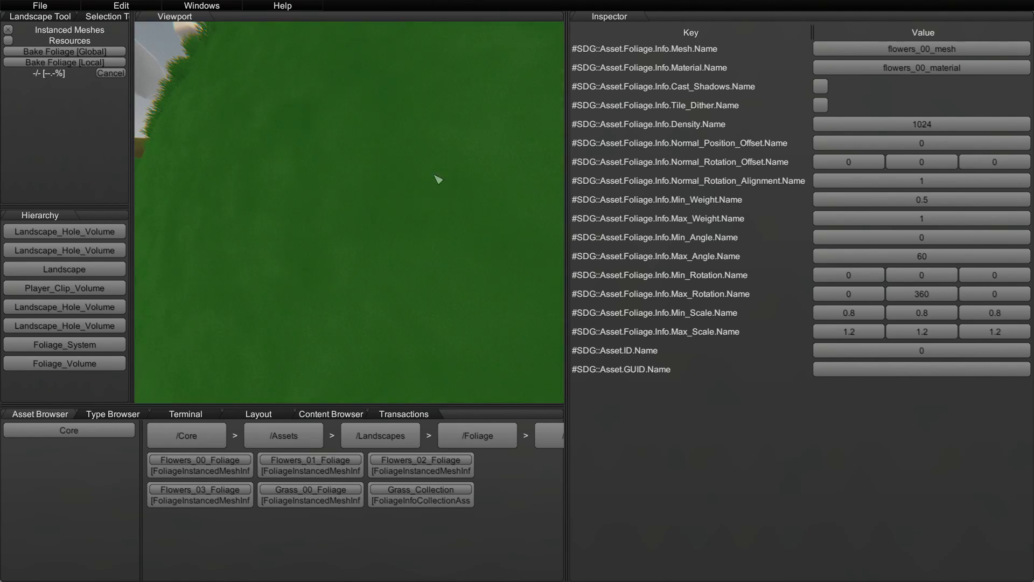
right_click_drag(352, 249, 520, 292)
key("s")
key("d")
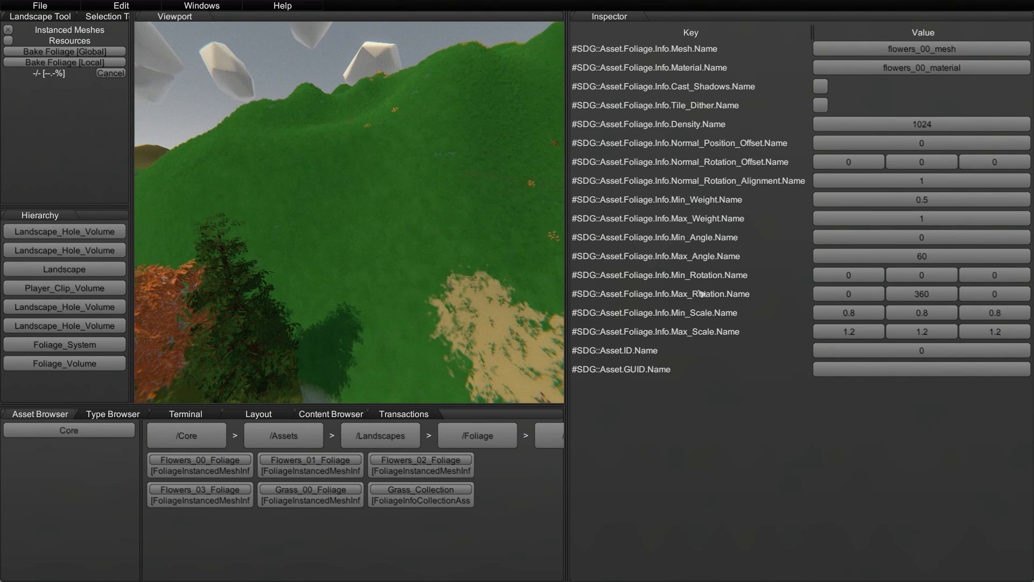
key("w")
right_click_drag(349, 226, 469, 228)
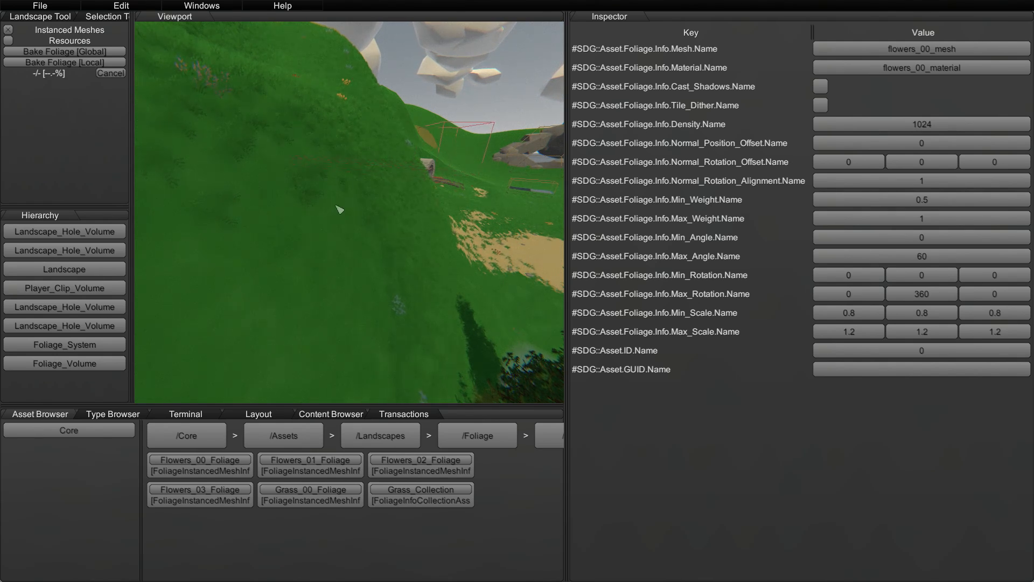
key("w")
right_click_drag(336, 206, 445, 226)
key("w")
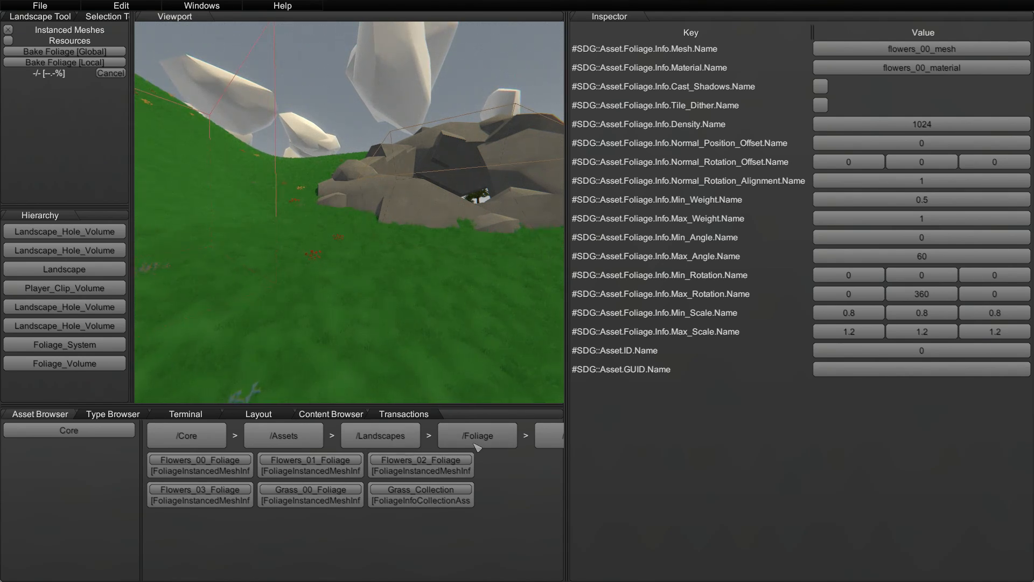
Open the properties of TestResource_Foliage from the Test folder under Foliage.
left_click(451, 441)
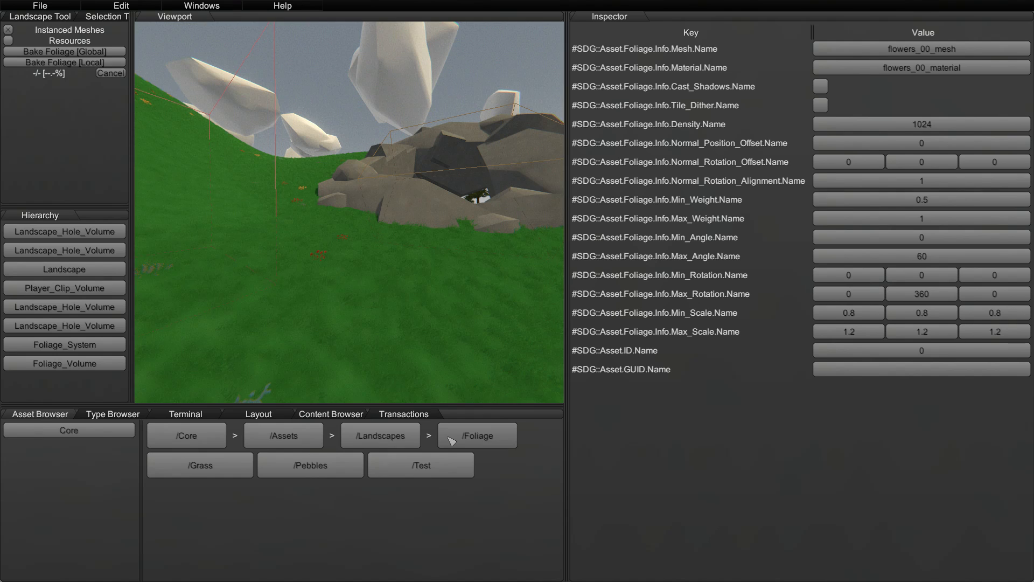
left_click(398, 474)
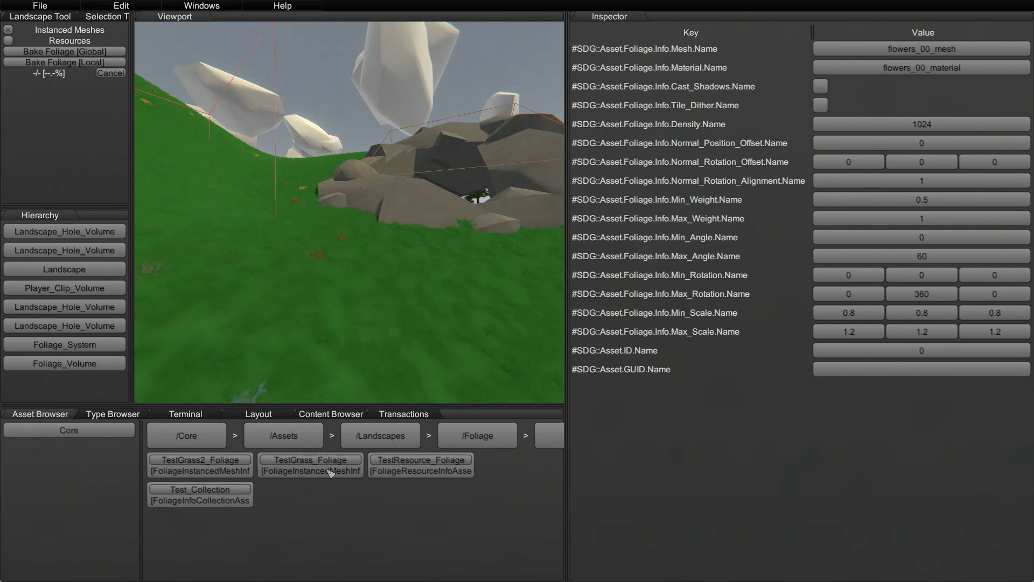
left_click(421, 465)
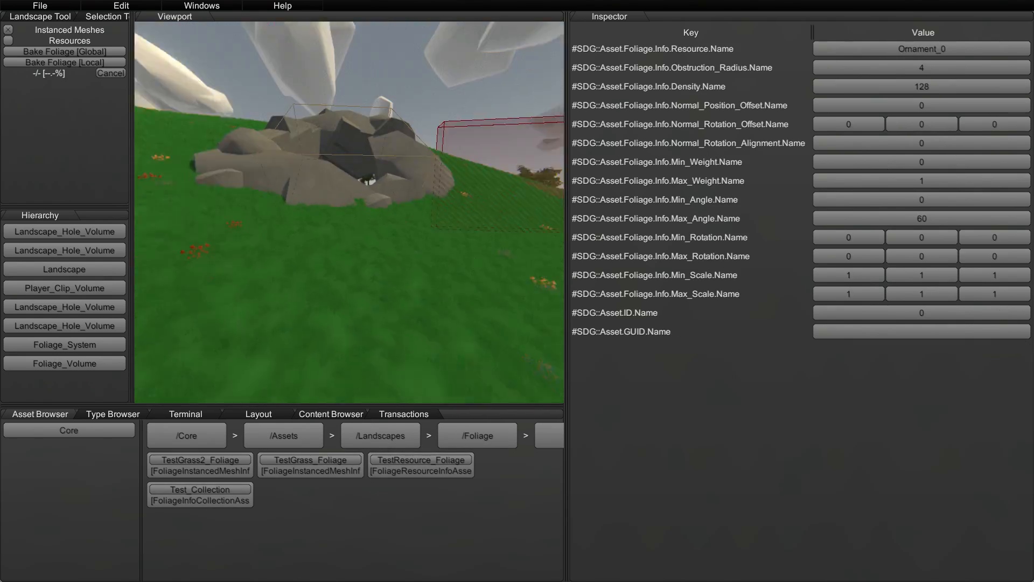
Examine the trees, tunnel, rock formation and open grass on the landscape as candidate areas for resource foliage.
key("s")
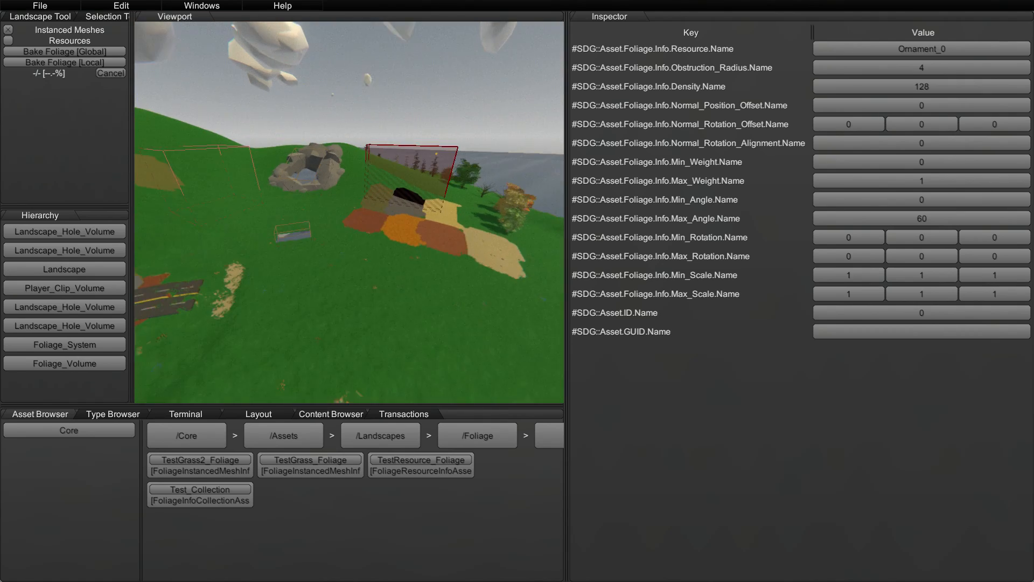
key("w")
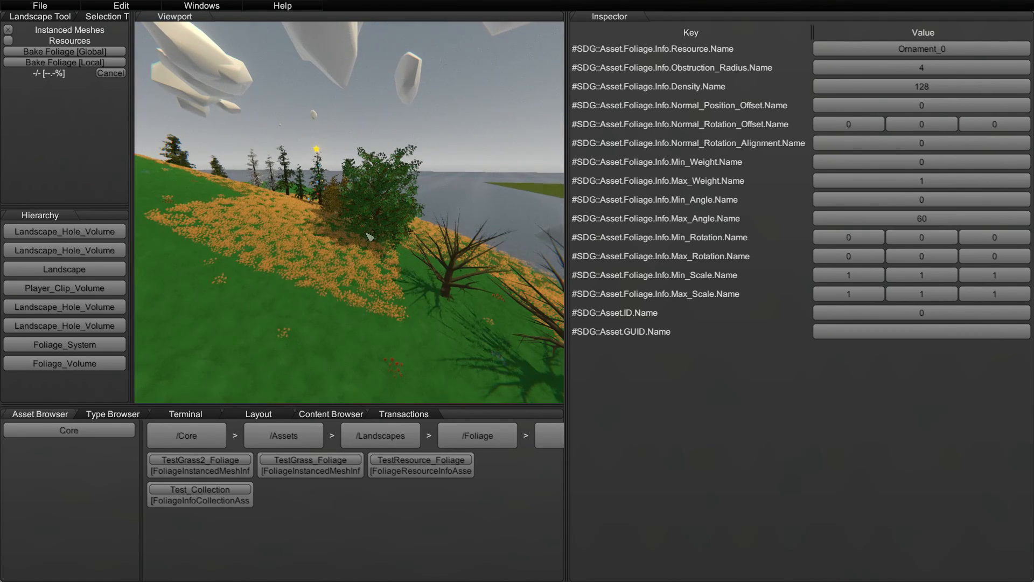
right_click_drag(380, 242, 232, 244)
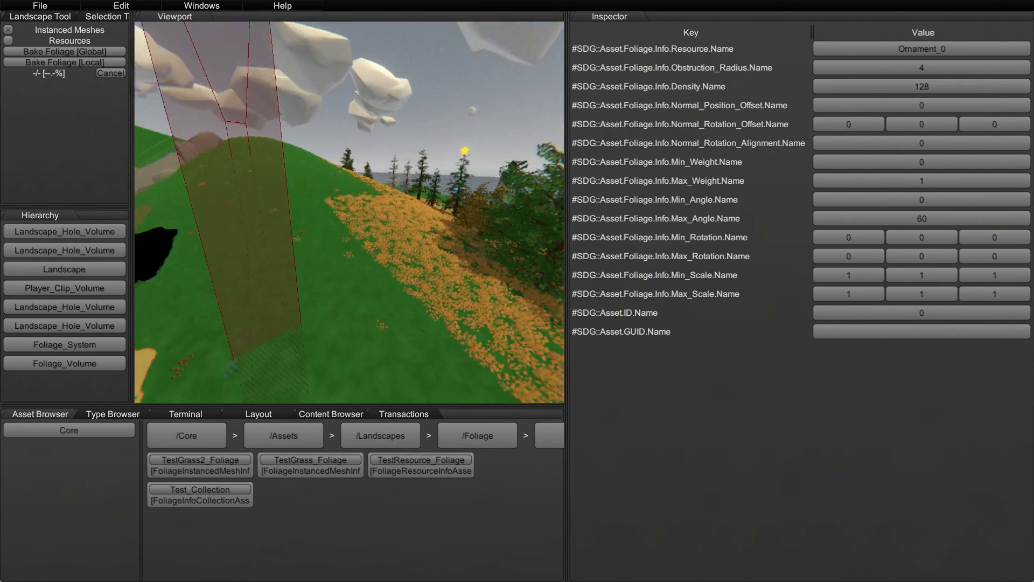
key("w")
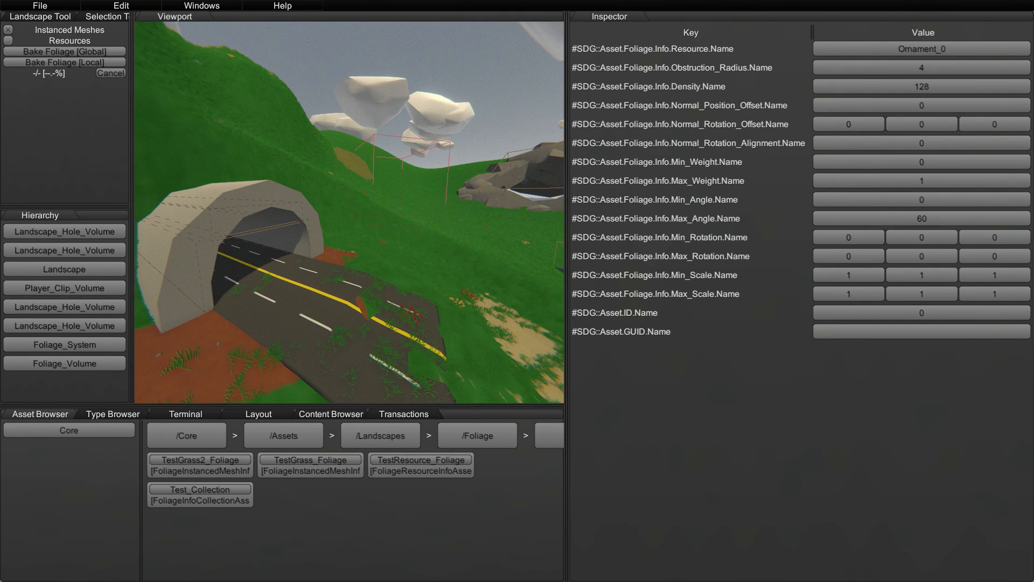
key("s")
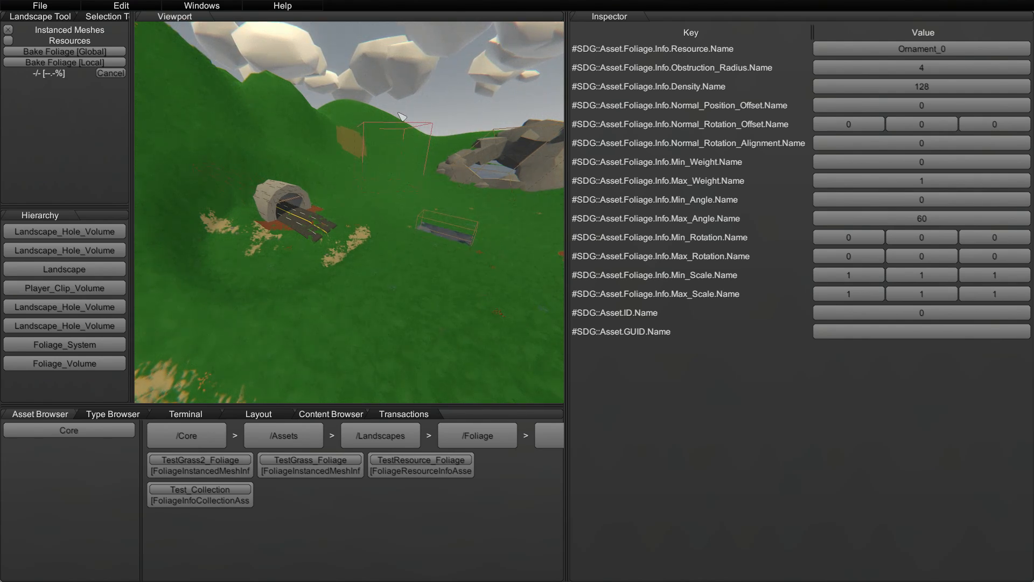
right_click_drag(372, 110, 601, 273)
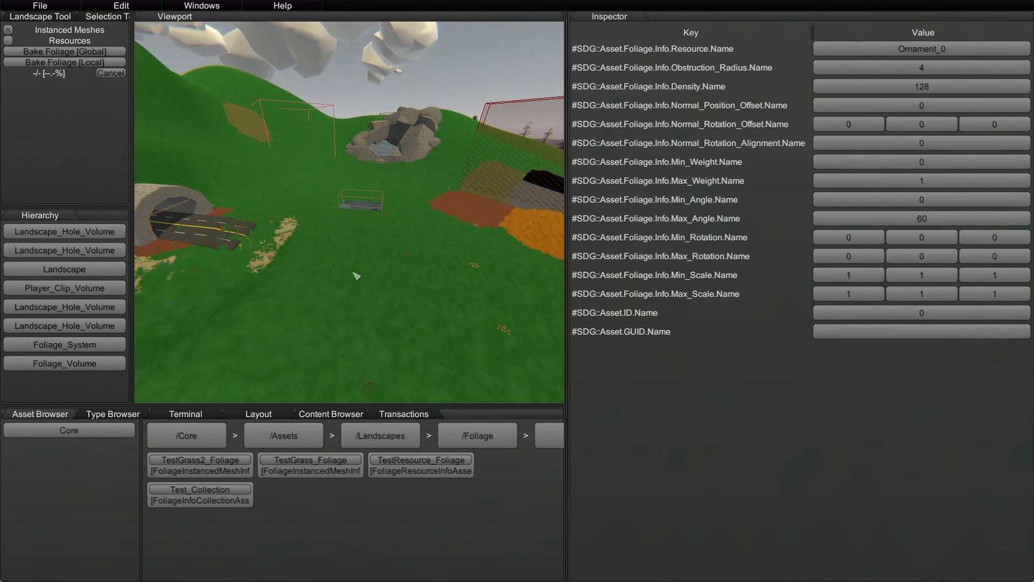
key("w")
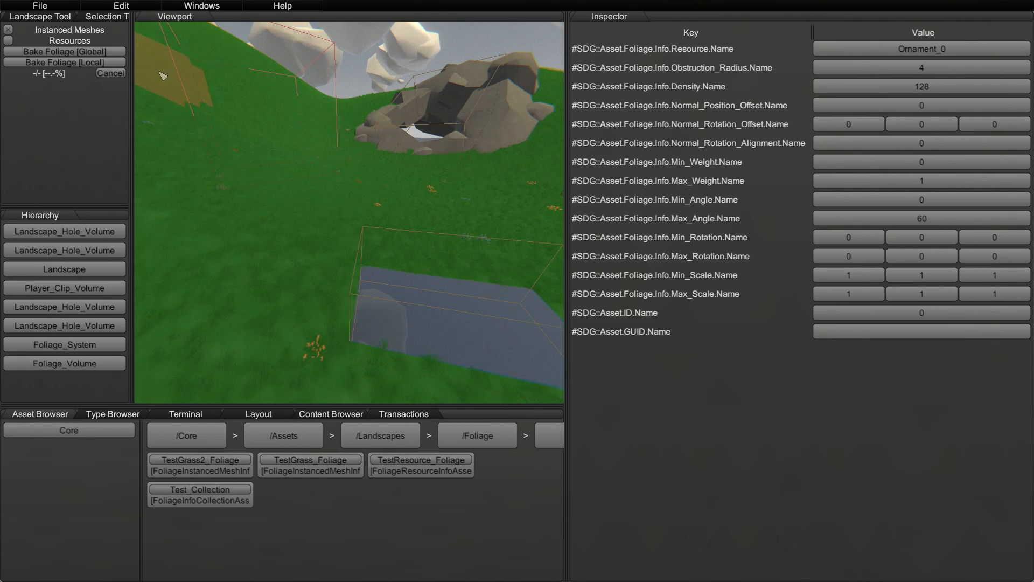
key("s")
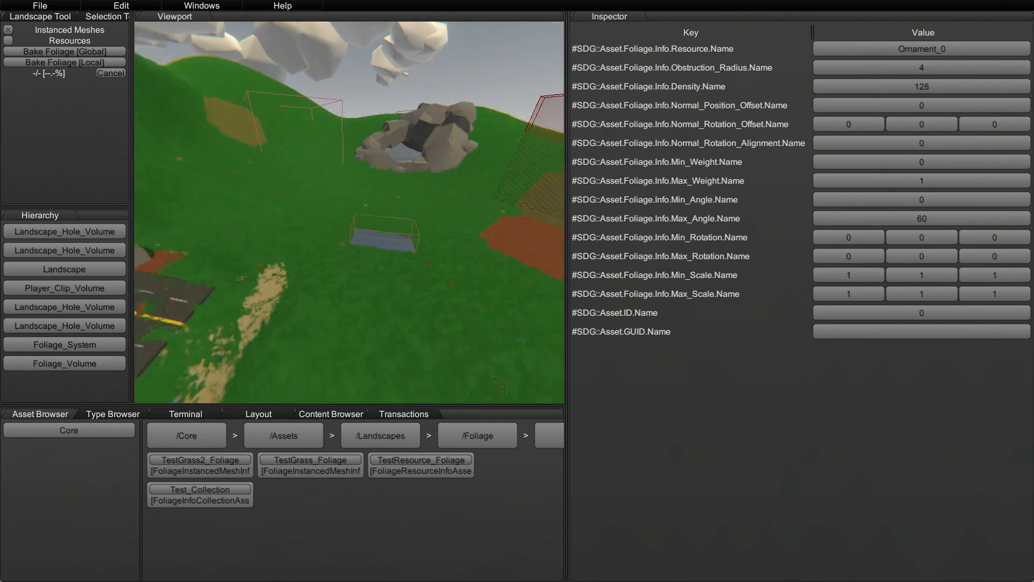
key("w")
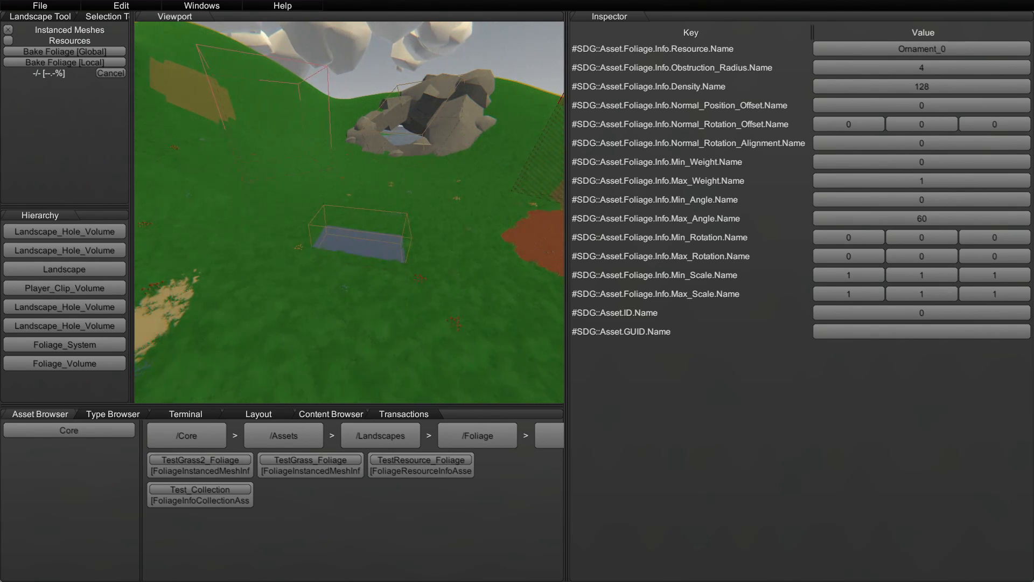
Switch to the file explorer and open Birch_0.dat from the Birch_0 folder under Bundles\Resources.
key("alt+Tab")
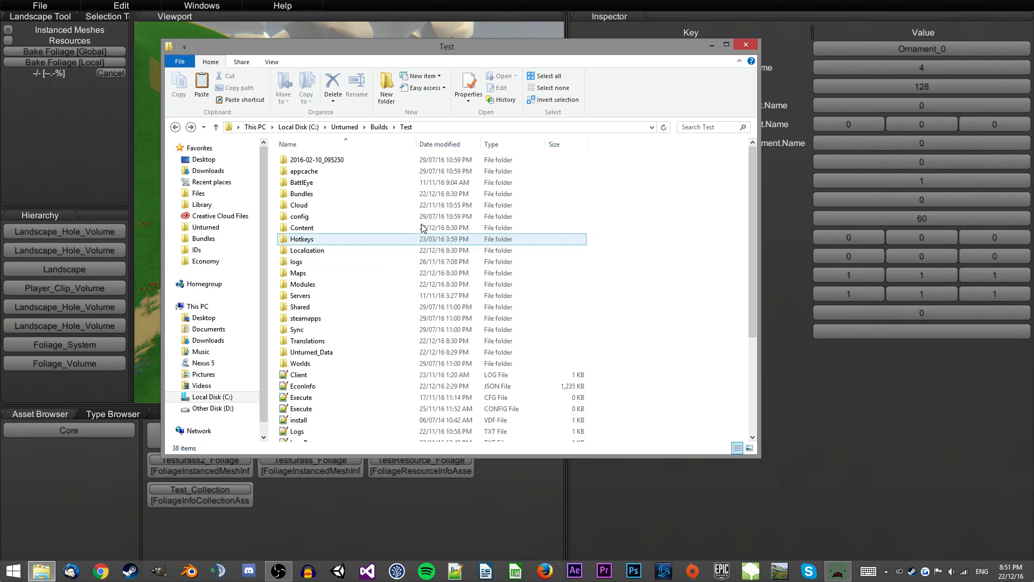
double_click(303, 194)
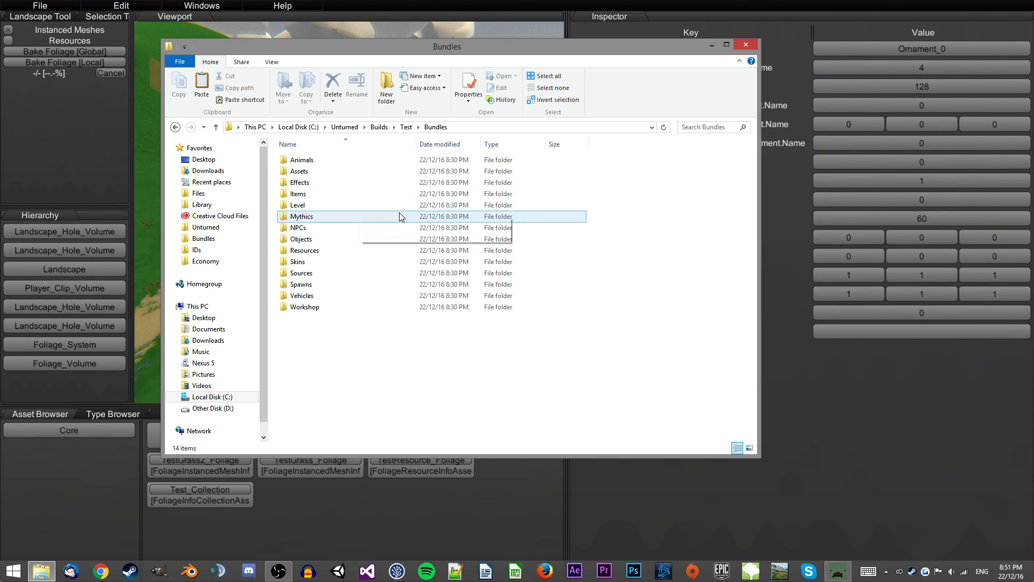
double_click(318, 250)
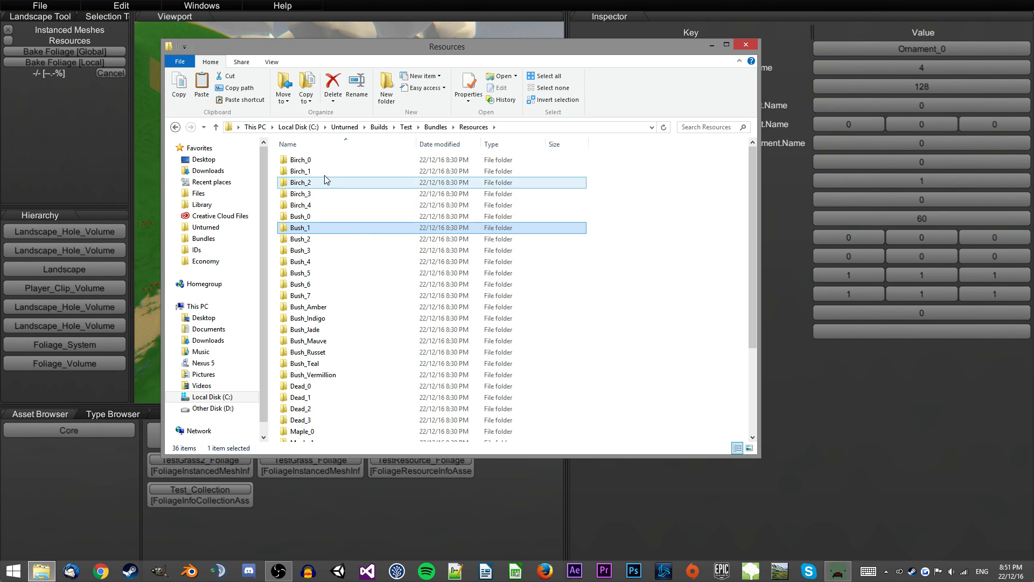
double_click(318, 160)
double_click(325, 161)
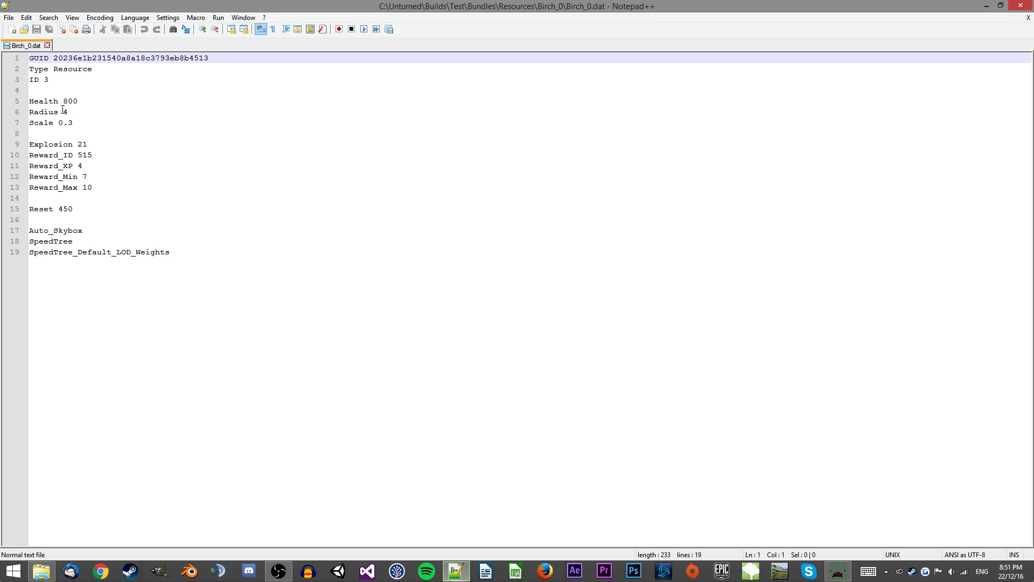
Copy the GUID value of the birch resource from Birch_0.dat.
double_click(80, 58)
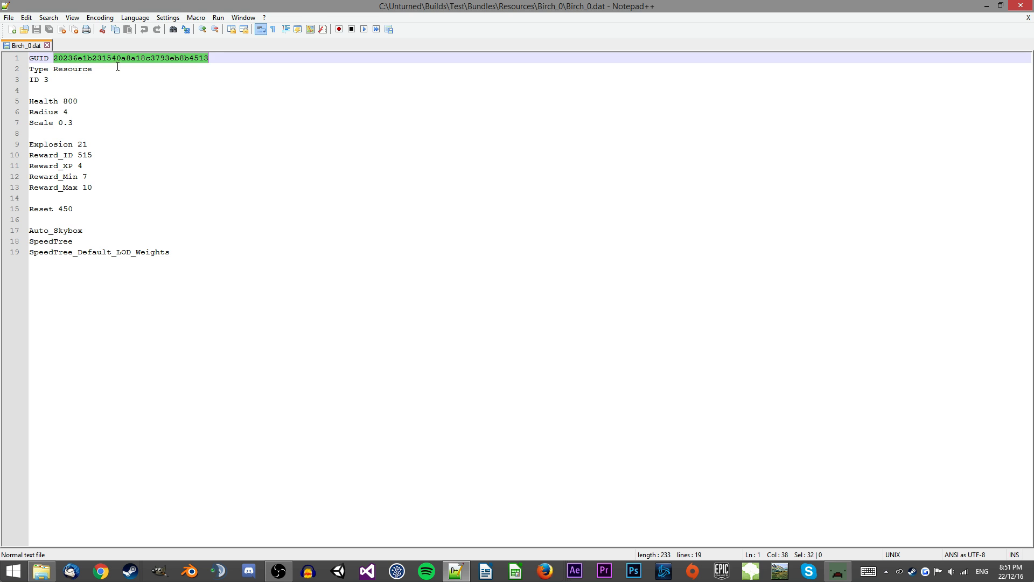
left_click(102, 69)
double_click(87, 58)
double_click(44, 80)
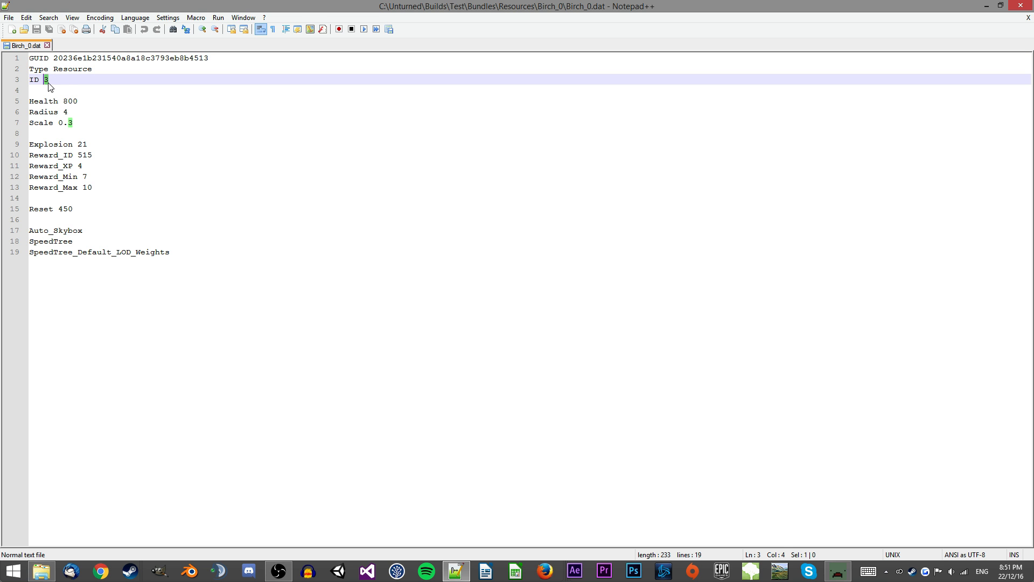
left_click(48, 79)
double_click(70, 58)
right_click(107, 57)
left_click(150, 75)
left_click(244, 100)
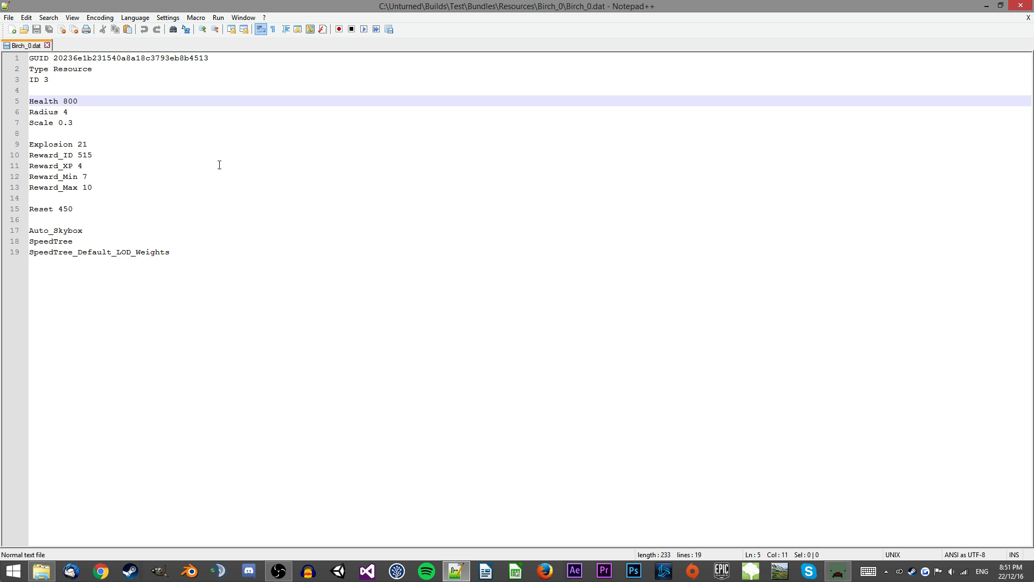
Open TestResource_Foliage.asset from Bundles\Assets\Landscapes\Foliage\Test in the text editor.
left_click(42, 571)
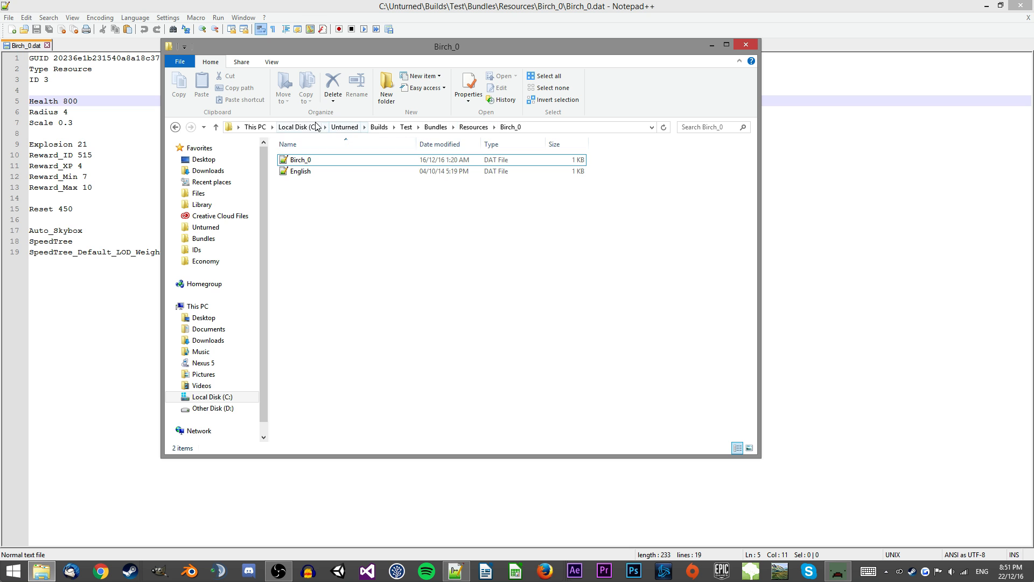
left_click(435, 127)
double_click(333, 171)
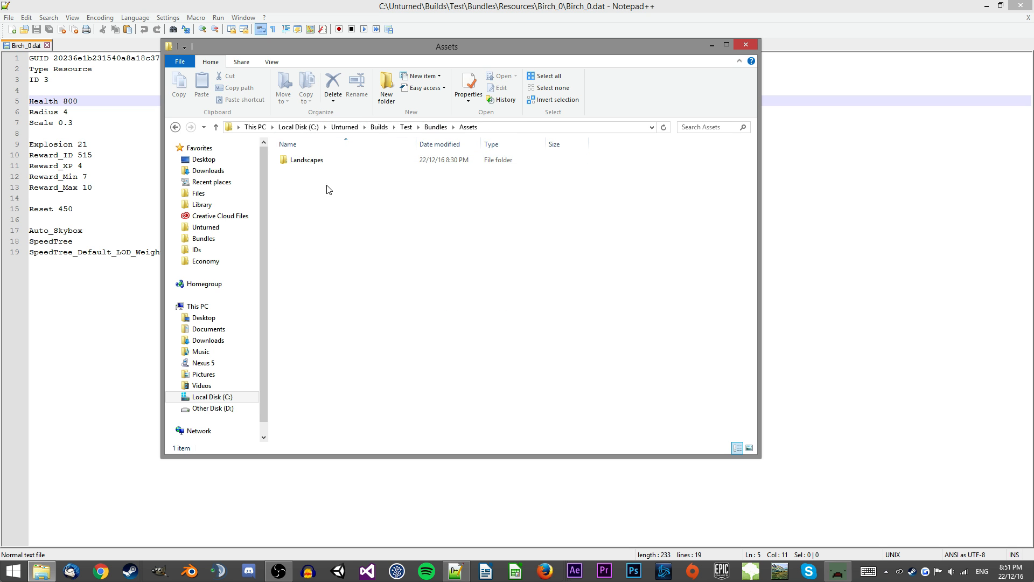
double_click(313, 160)
double_click(313, 160)
double_click(318, 183)
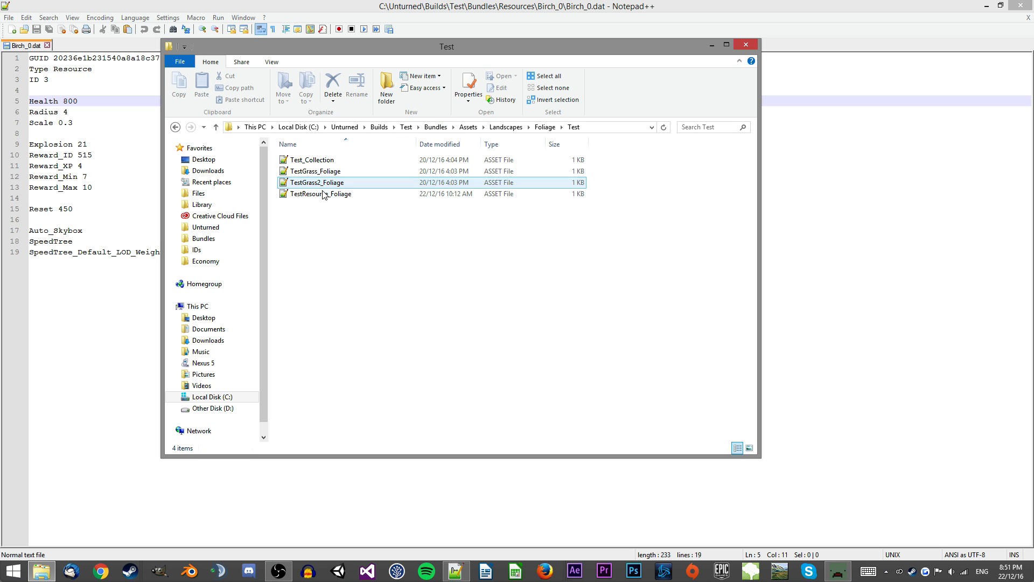
double_click(340, 195)
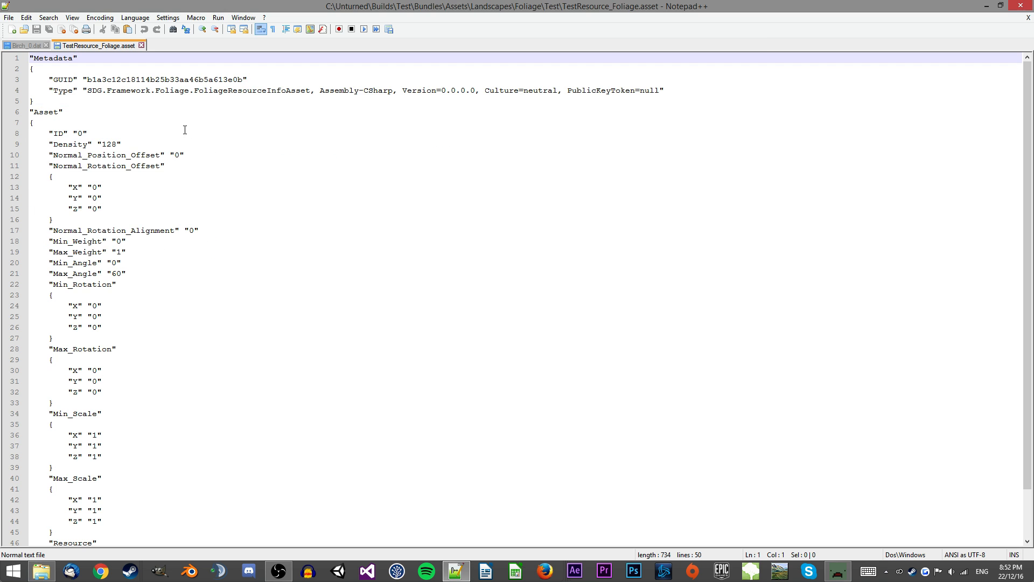
Replace the Resource GUID in TestResource_Foliage.asset with the copied Birch_0 GUID and save the file.
left_click(143, 111)
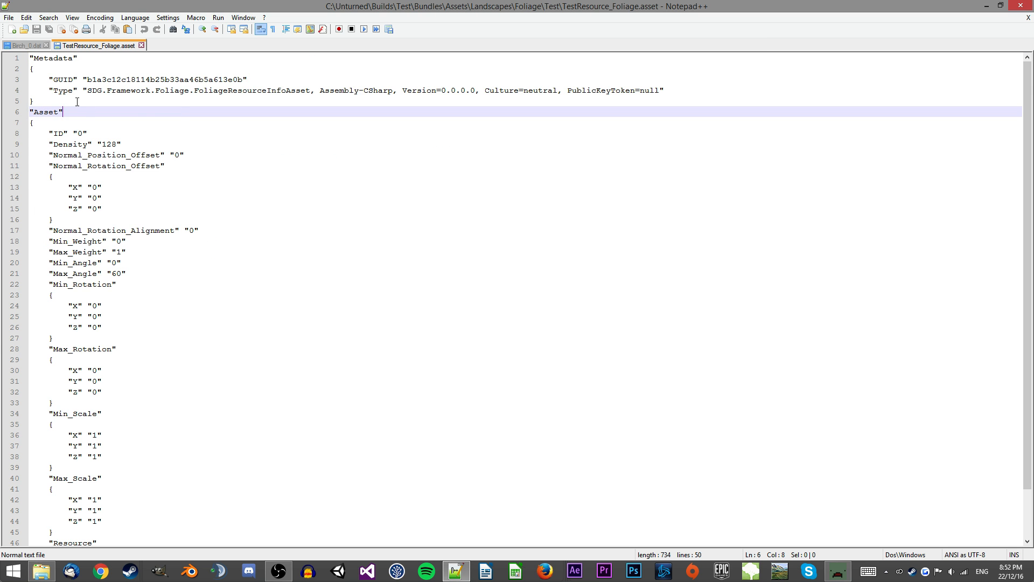
scroll(86, 100, "down", 2)
scroll(89, 80, "up", 2)
scroll(144, 300, "down", 2)
left_click_drag(52, 489, 97, 511)
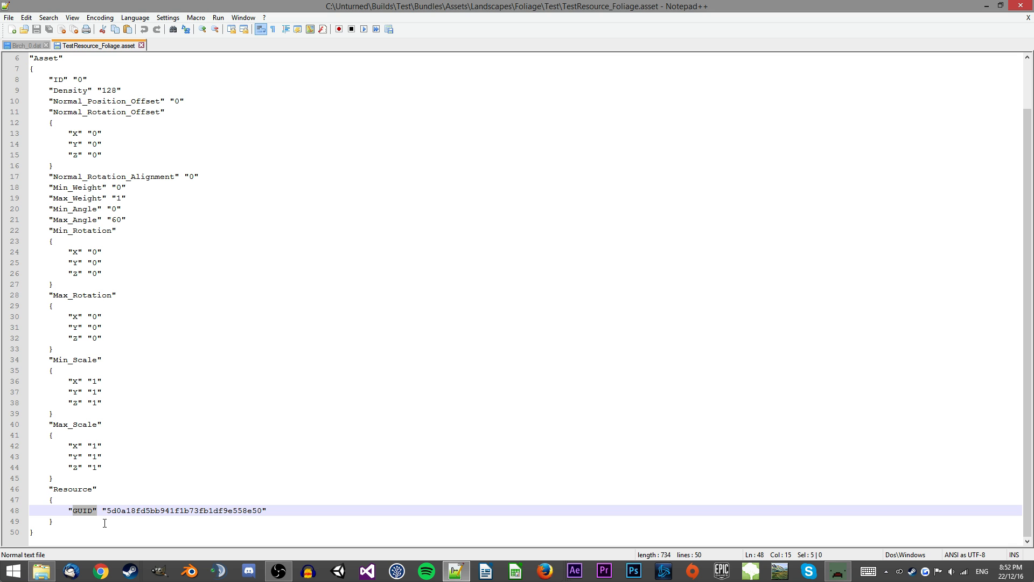
double_click(124, 510)
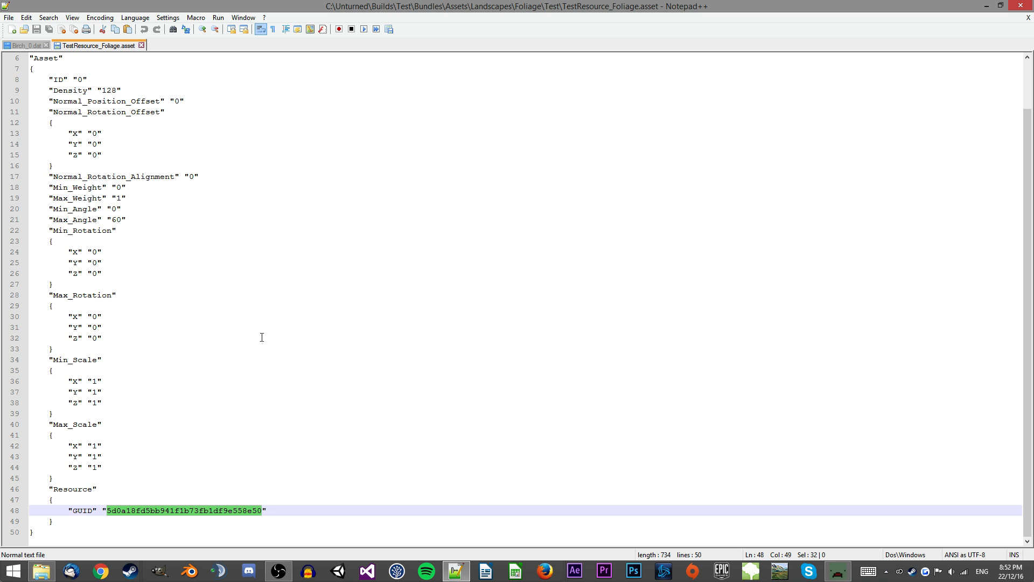
key("ctrl+v")
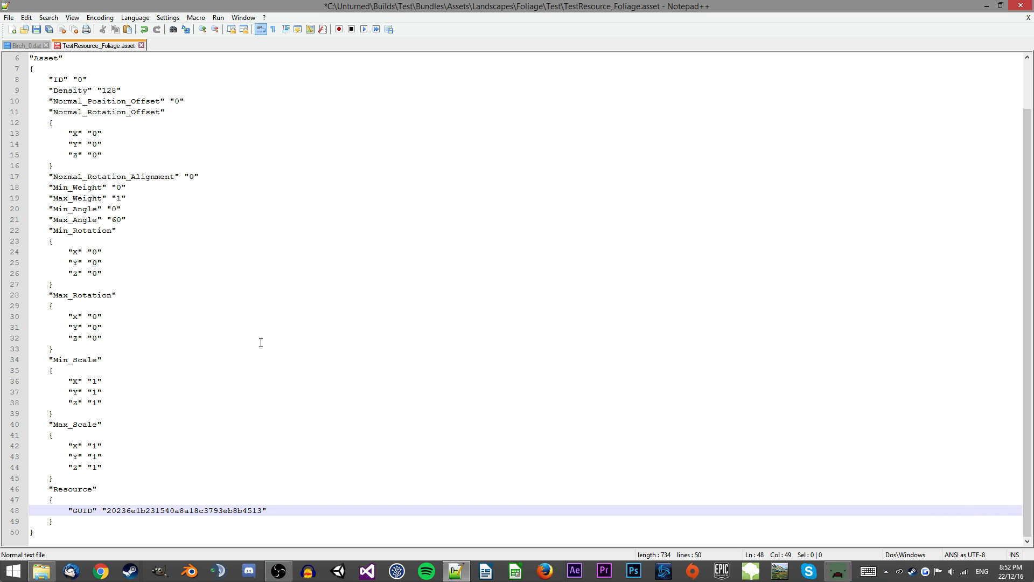
key("ctrl+s")
Switch back to the Unturned editor, activate the Selection Tool and widen the viewport.
key("alt+Tab")
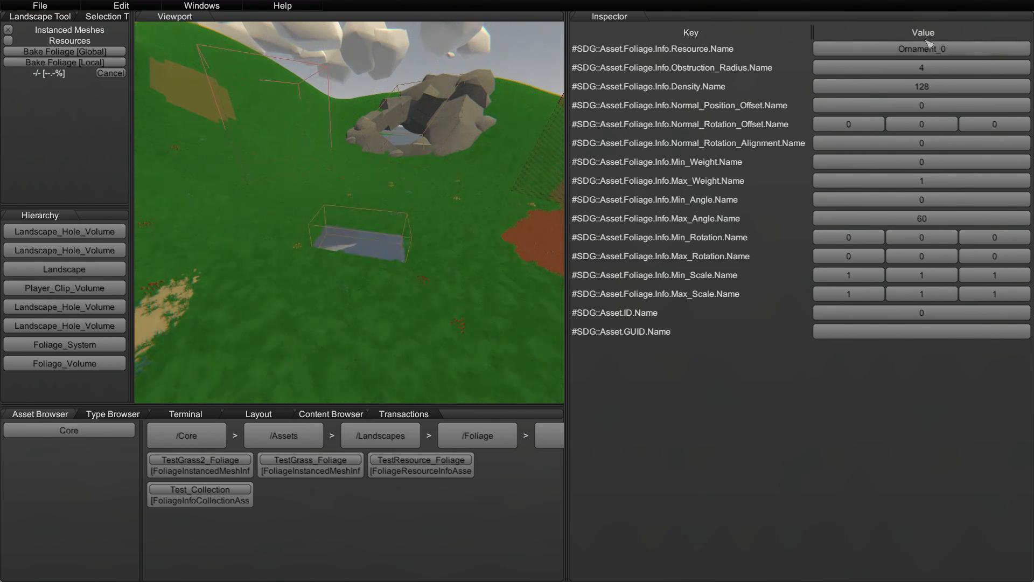
key("s")
right_click_drag(349, 212, 439, 228)
key("w")
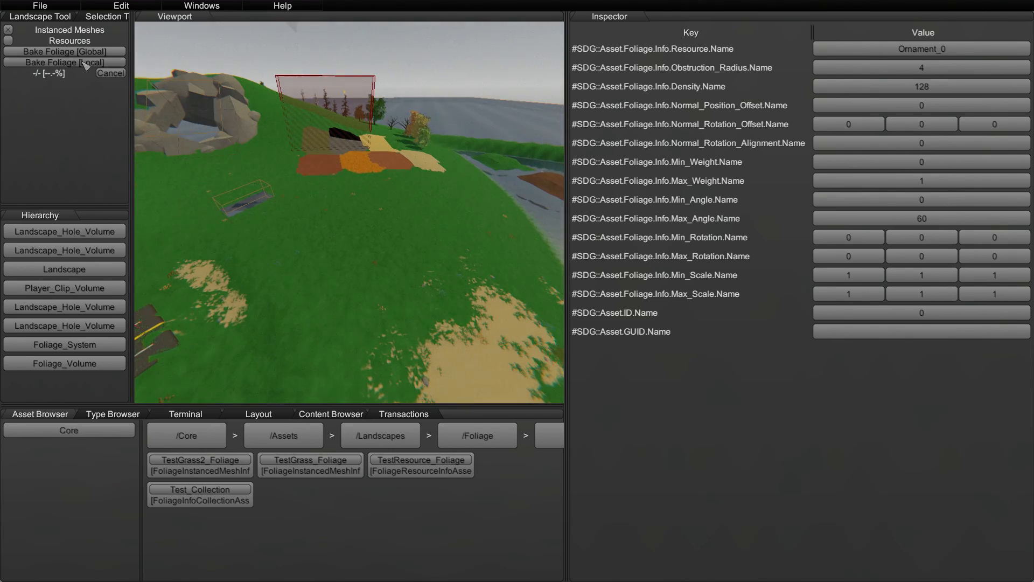
right_click_drag(391, 172, 323, 161)
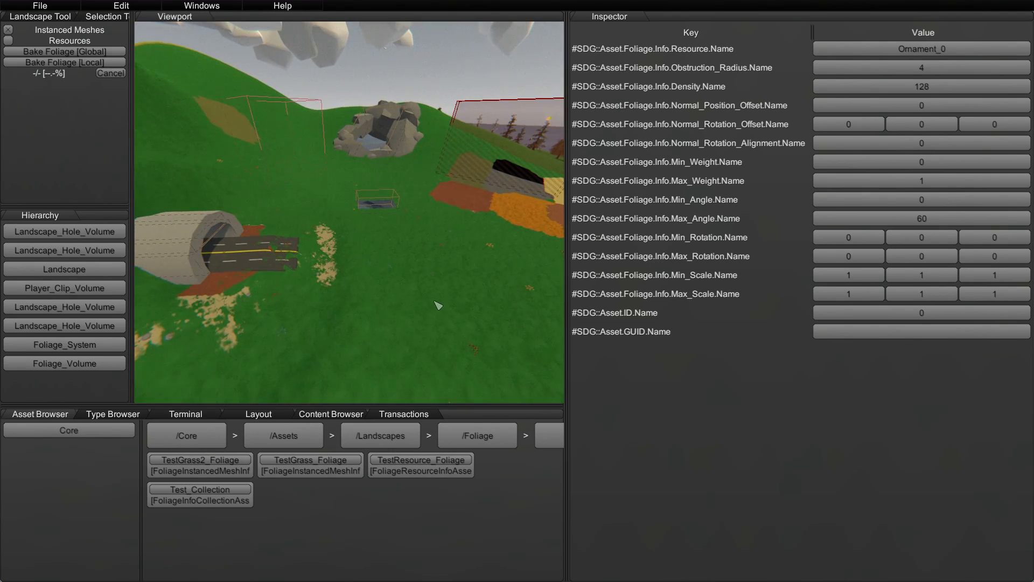
left_click(108, 18)
left_click_drag(573, 197, 713, 196)
left_click_drag(178, 479, 172, 470)
Add a FoliageVolume from the type browser to the grassy area near the tunnel.
left_click(109, 415)
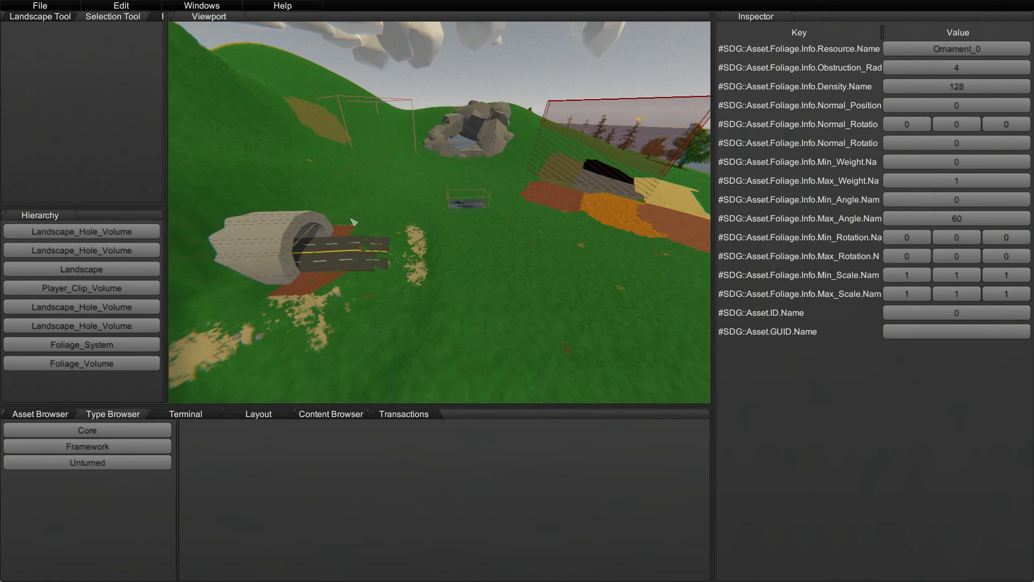
left_click(87, 437)
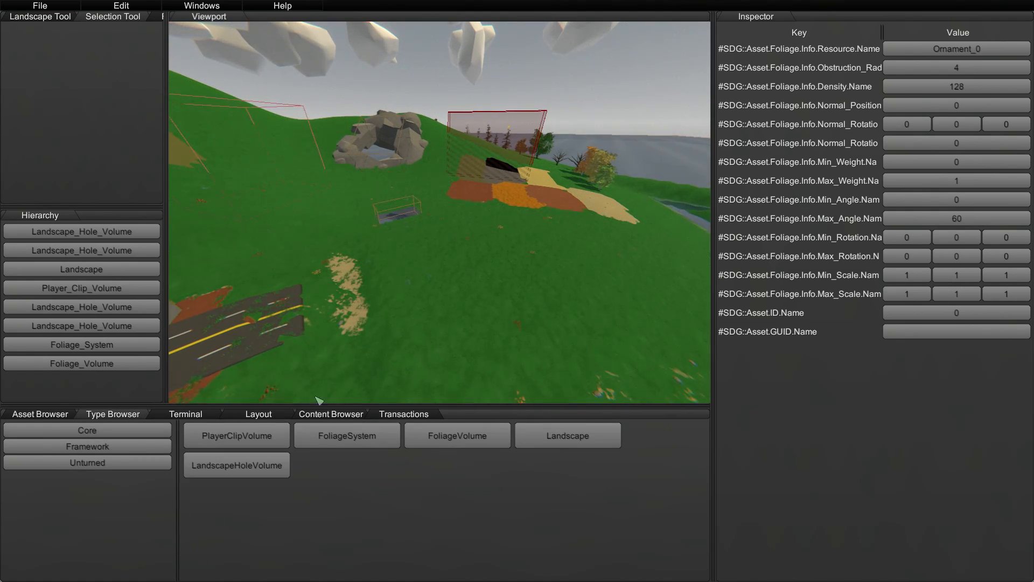
left_click(485, 439)
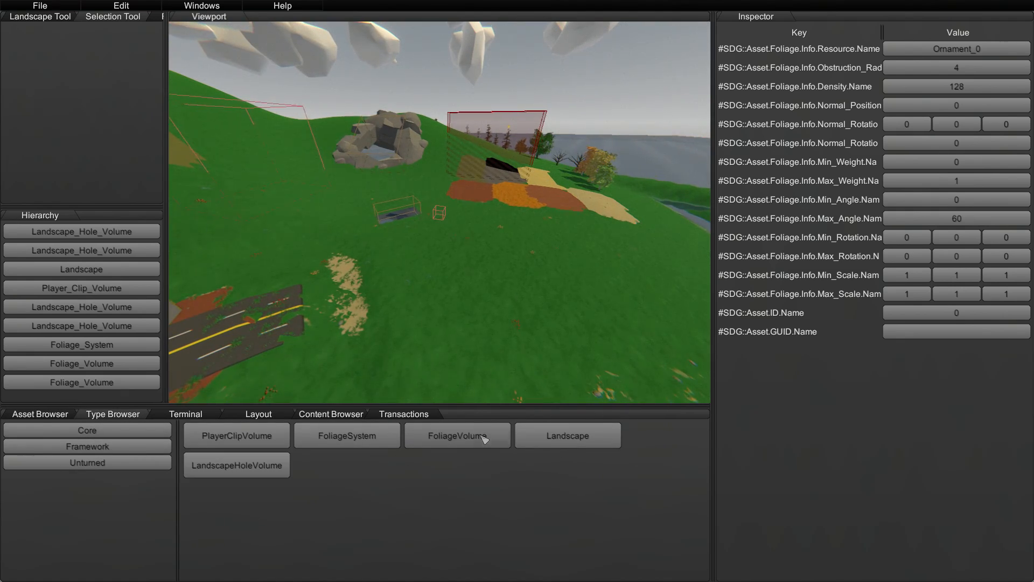
key("d")
right_click_drag(521, 324, 452, 330)
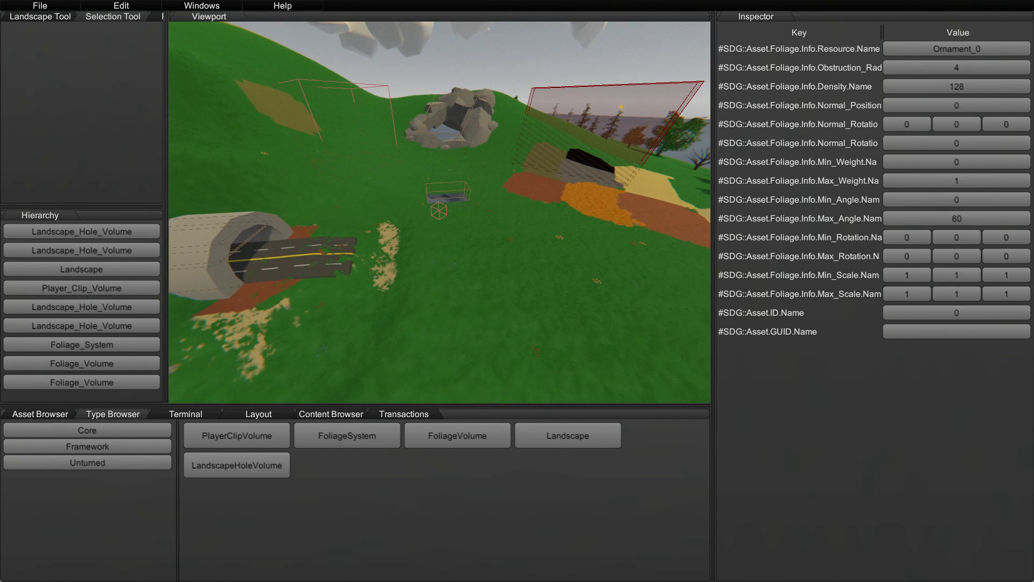
Select the new foliage volume and examine its Mode property and its bounds on the landscape.
left_click(439, 210)
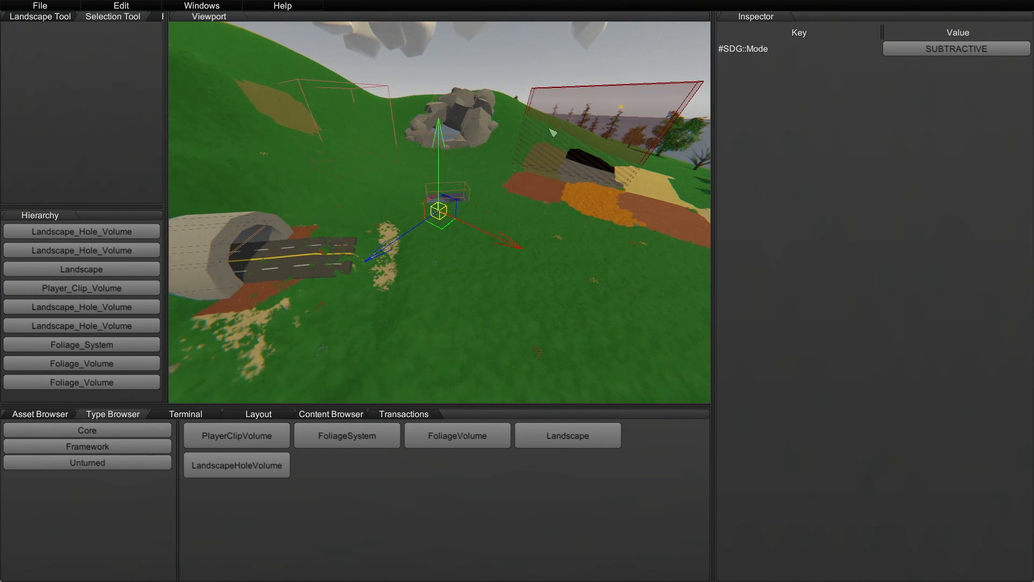
right_click_drag(517, 291, 513, 265)
key("w")
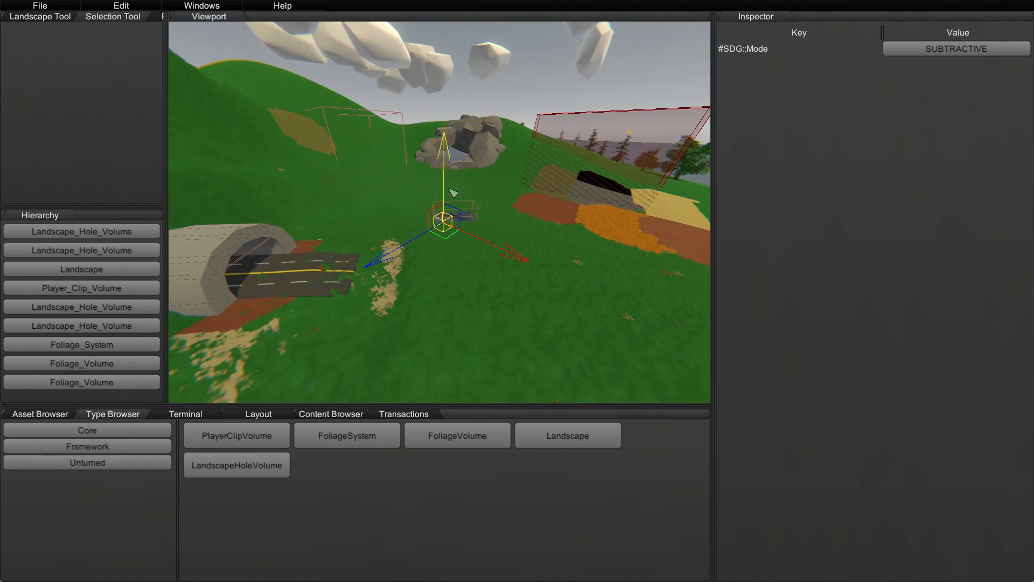
right_click_drag(479, 199, 517, 288)
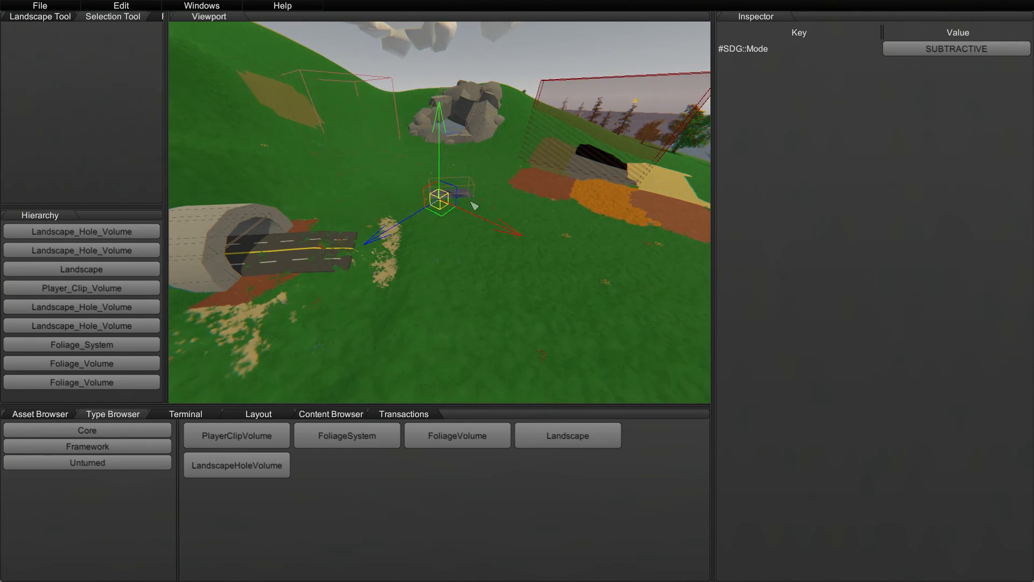
mouse_move(478, 166)
right_mouse_down()
mouse_move(477, 183)
mouse_move(479, 159)
mouse_move(481, 168)
right_mouse_up()
key("w")
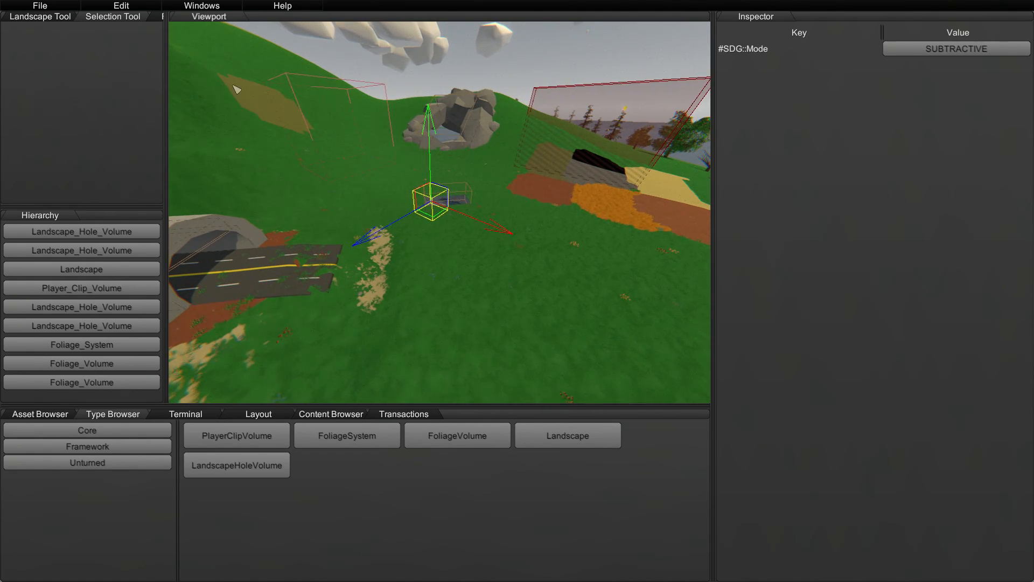
key("a")
right_click_drag(426, 145, 471, 125)
key("s")
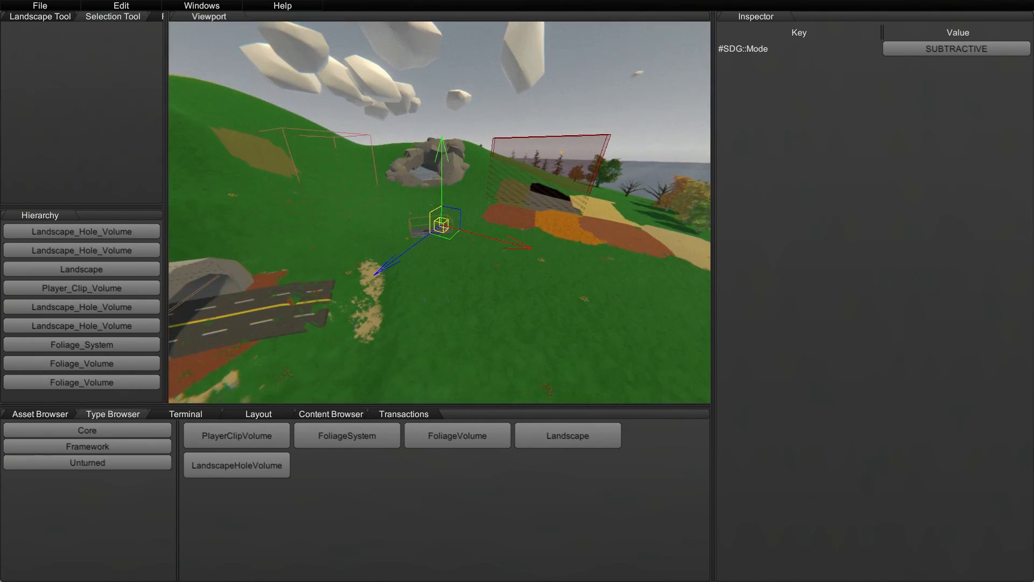
Deselect the new foliage volume and look over the surrounding hillside from several sides.
left_click(543, 343)
key("w")
right_click_drag(543, 342, 474, 380)
left_click(457, 206)
right_click_drag(458, 206, 434, 184)
key("s")
right_click_drag(672, 178, 608, 191)
key("a")
key("d")
key("w")
key("s")
key("w")
key("w")
key("s")
key("s")
key("a")
key("w")
Select the small foliage volume on the hillside and set its mode to ADDITIVE.
left_click(423, 279)
right_click_drag(423, 279, 422, 184)
key("s")
key("w")
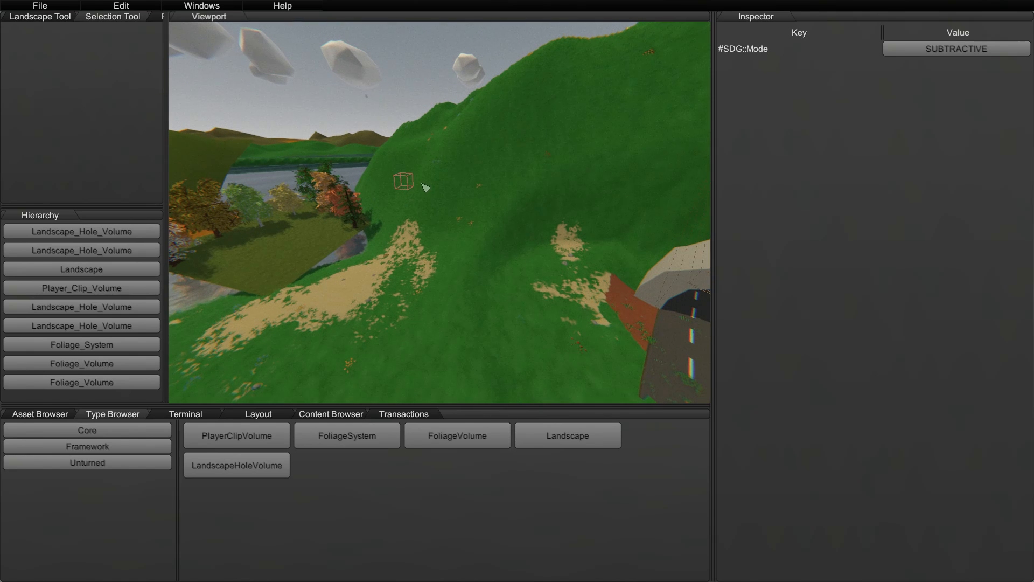
left_click(405, 182)
left_click(918, 53)
Scale the additive foliage volume up uniformly until it encloses the tunnel and the nearby sand patches, and return to the move gizmo.
key("s")
right_click_drag(549, 205, 584, 220)
key("w")
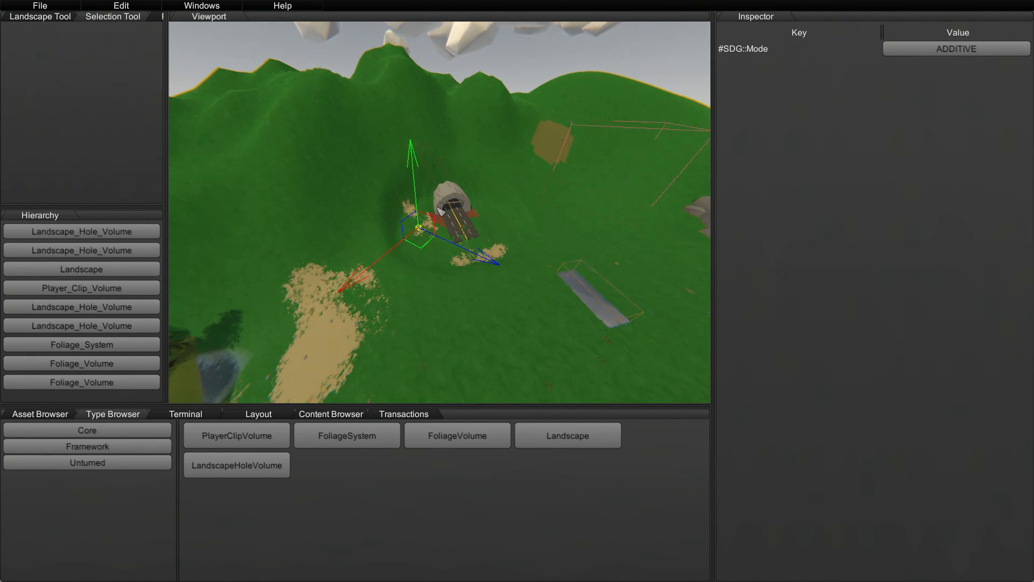
key("w")
right_click_drag(437, 201, 466, 205)
key("s")
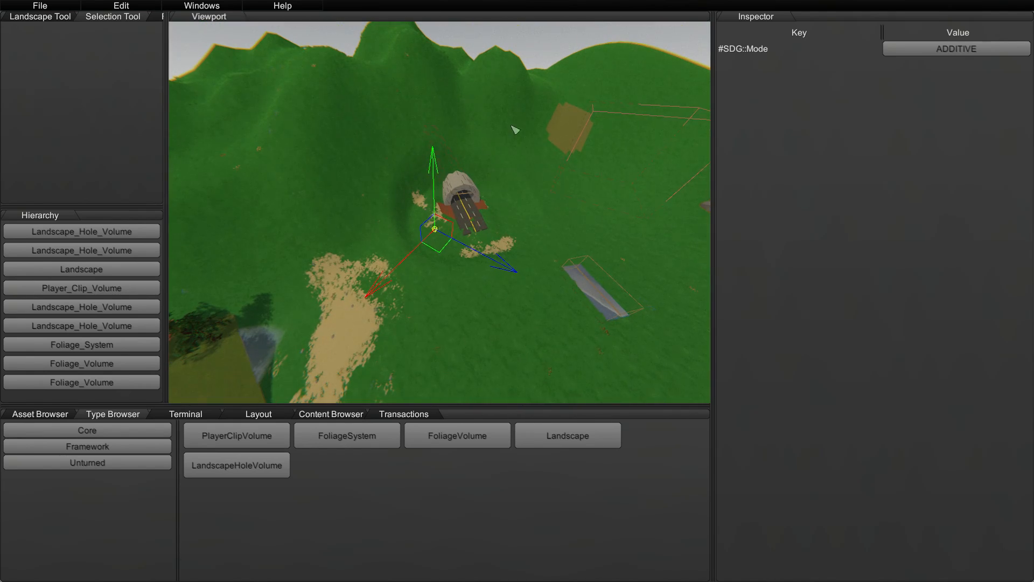
key("r")
left_click_drag(436, 232, 820, 163)
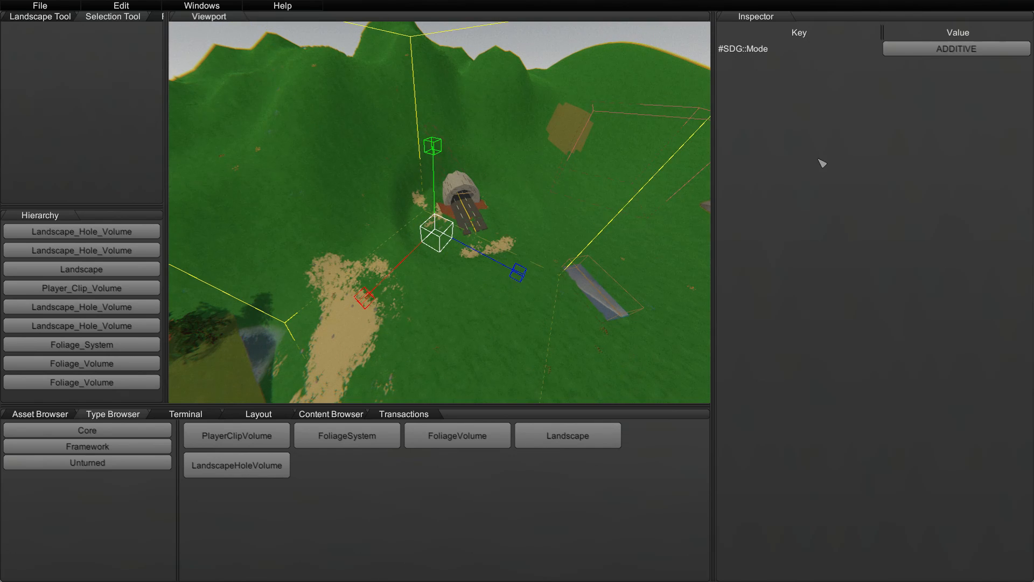
key("q")
key("s")
right_click_drag(455, 233, 479, 215)
key("w")
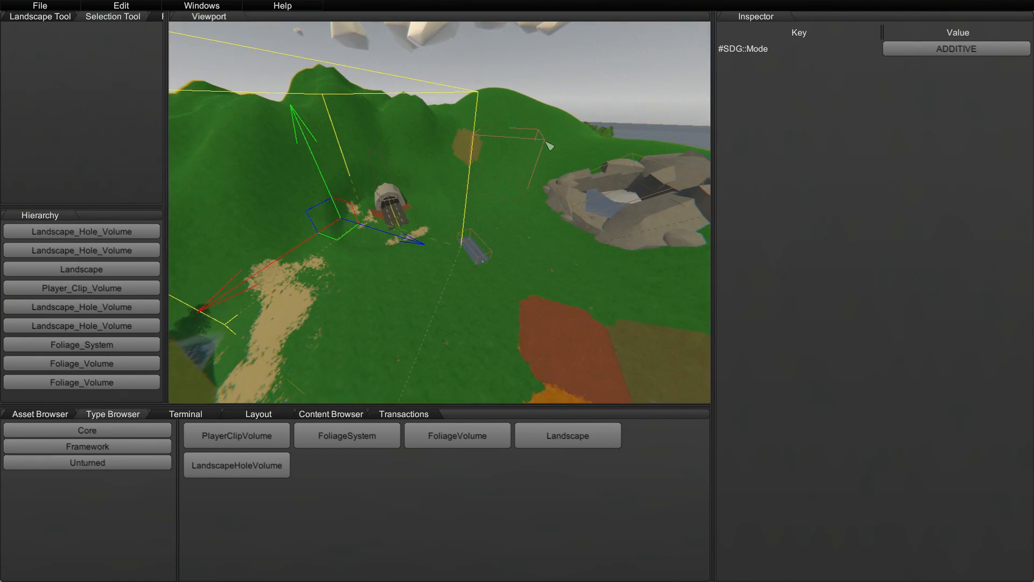
Compare the modes of the older foliage volume near the rocks and the large volume around the tunnel.
left_click(525, 171)
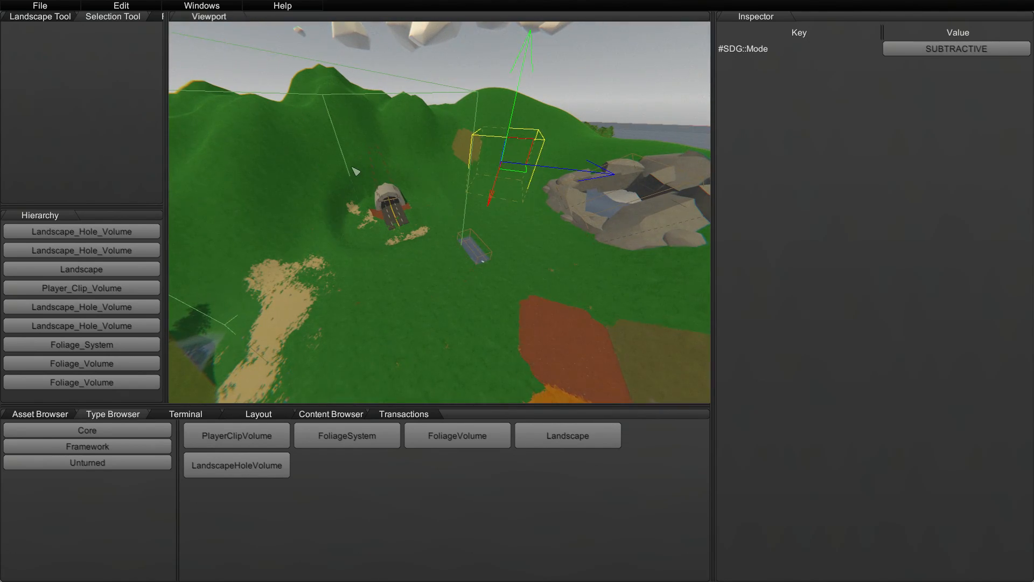
key("s")
right_click_drag(328, 58, 285, 65)
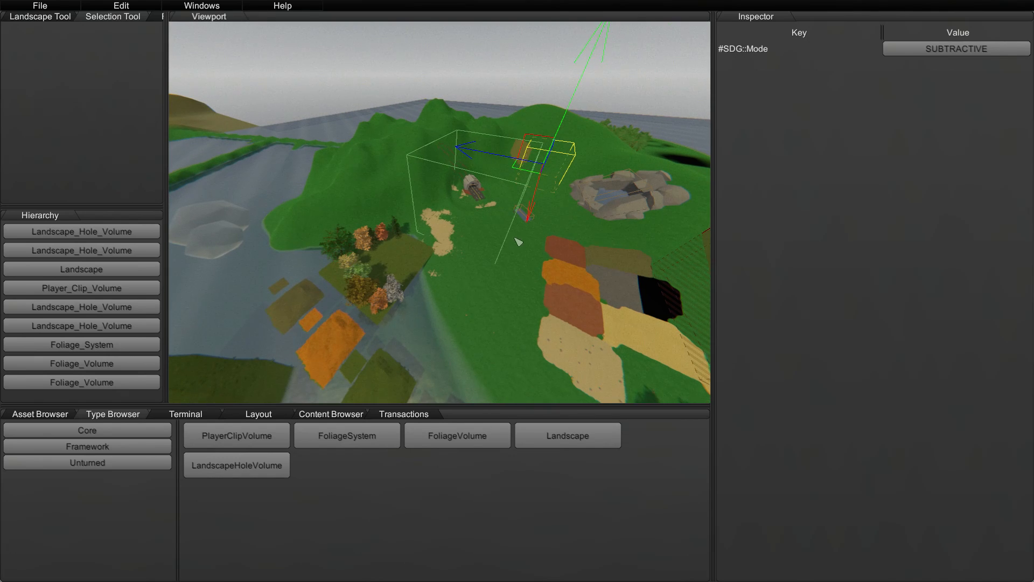
left_click(457, 168)
key("w")
right_click_drag(457, 168, 493, 164)
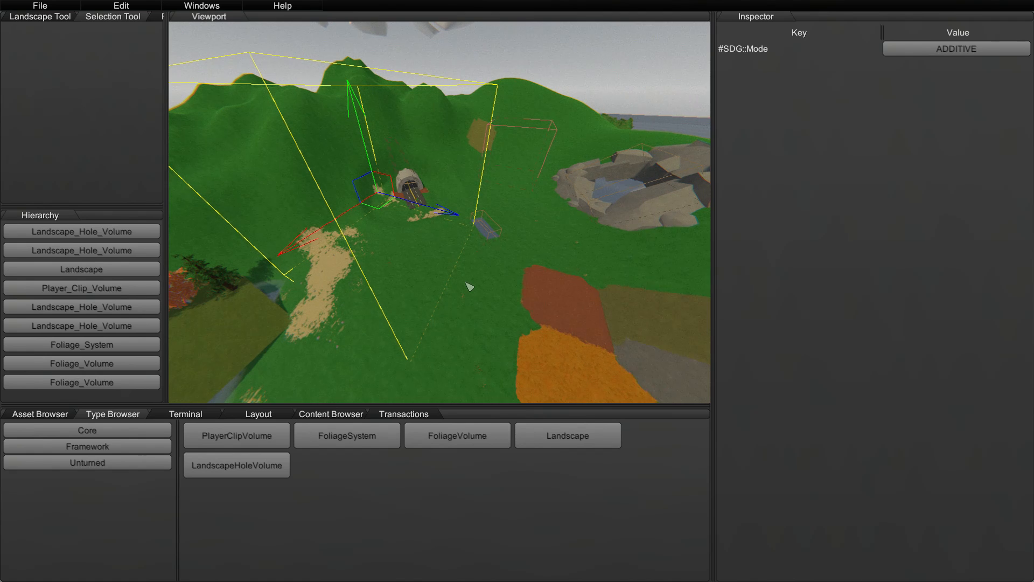
Deselect the large foliage volume and examine which part of the island it covers from several angles.
left_click(496, 276)
key("d")
right_click_drag(496, 275, 522, 296)
key("s")
key("a")
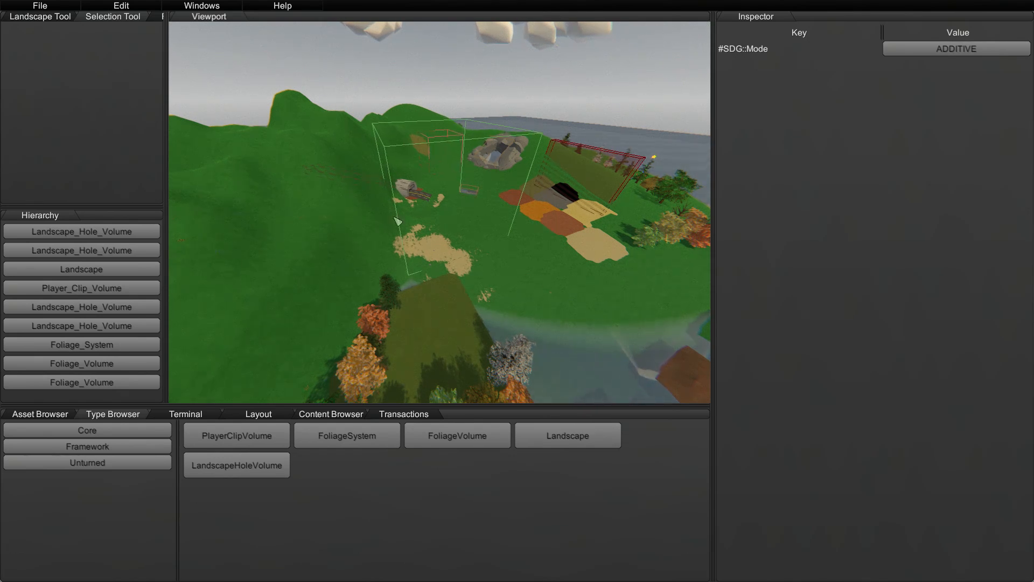
key("d")
right_click_drag(472, 195, 527, 285)
key("w")
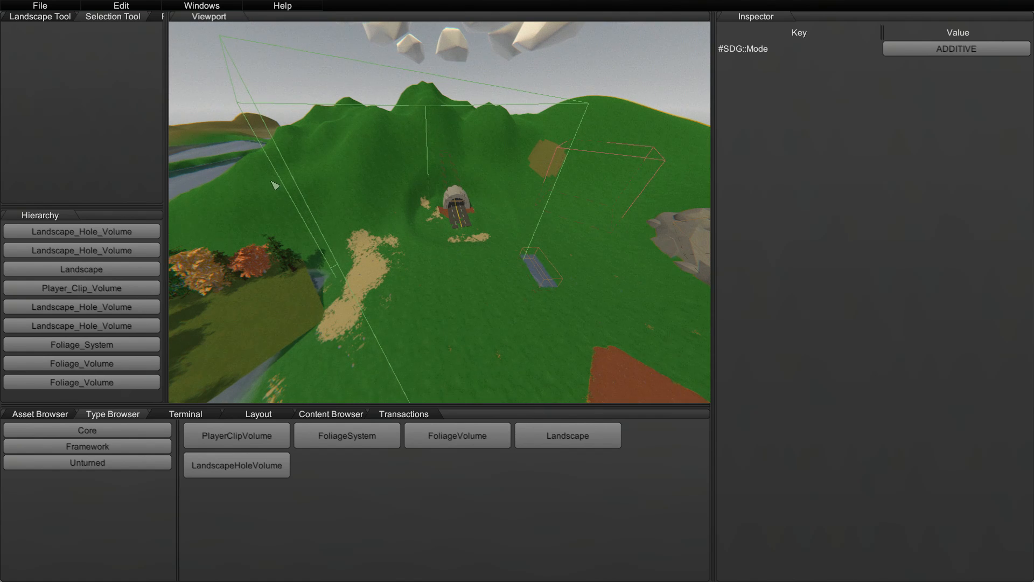
Scale the additive foliage volume up uniformly to span the whole map and move it closer to the island's center.
left_click(369, 136)
key("s")
right_click_drag(370, 135, 543, 289)
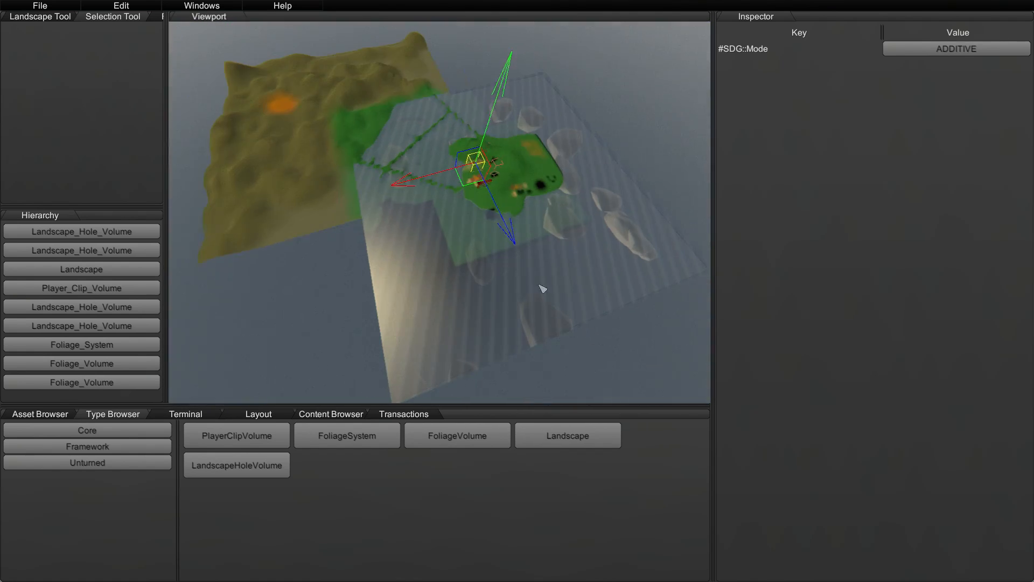
left_click_drag(582, 202, 727, 209)
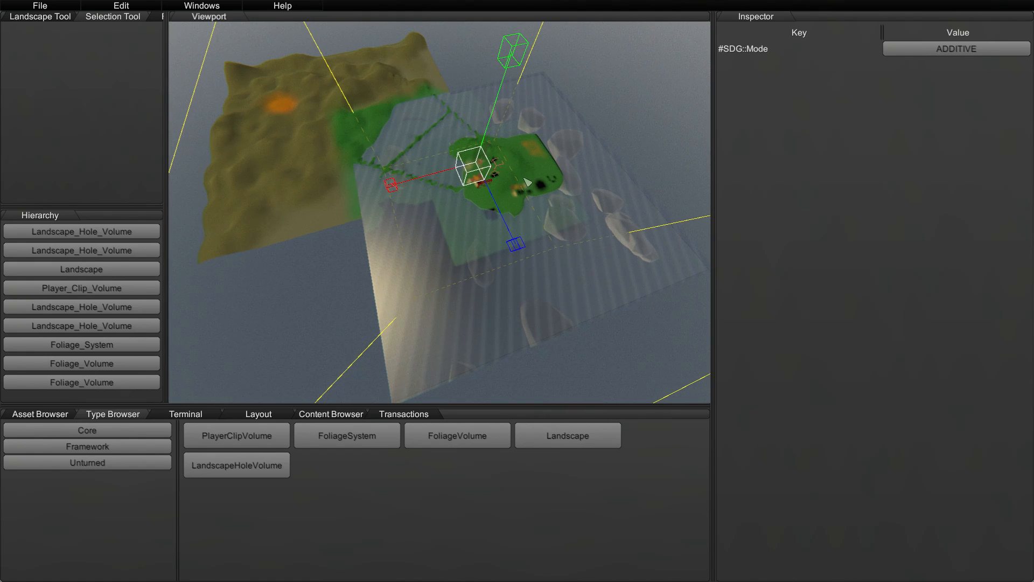
key("w")
key("q")
left_click_drag(476, 178, 509, 199)
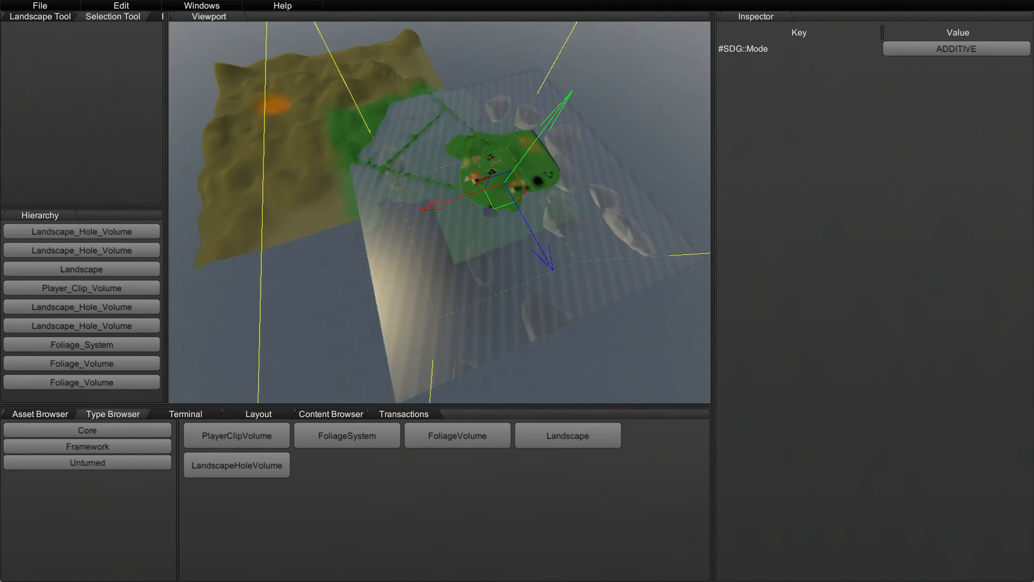
Examine the extent of the enlarged additive volume from outside the map and from within the island.
key("d")
right_click_drag(509, 199, 442, 135)
right_click_drag(531, 223, 495, 207)
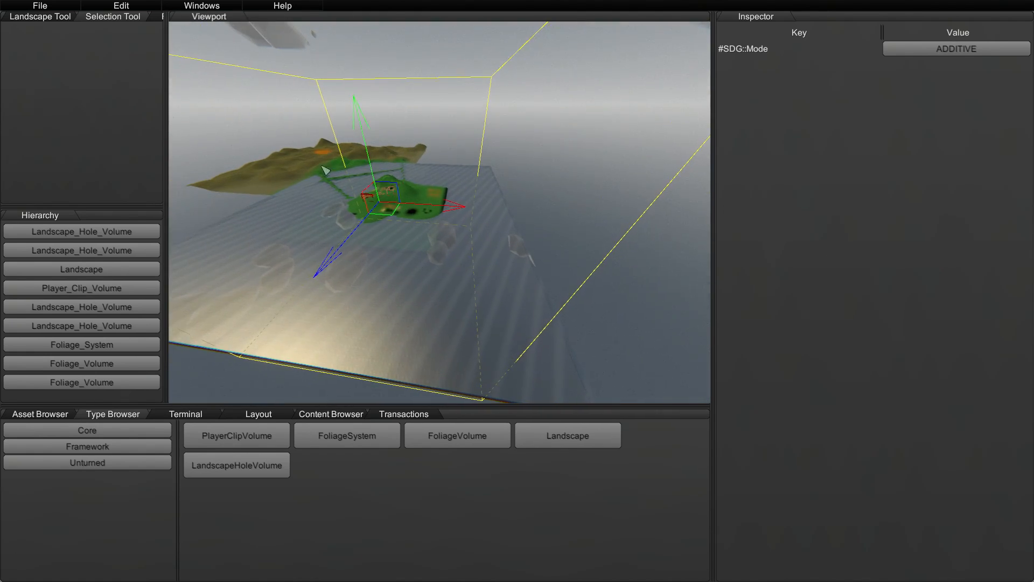
key("d")
right_click_drag(322, 166, 356, 142)
key("a")
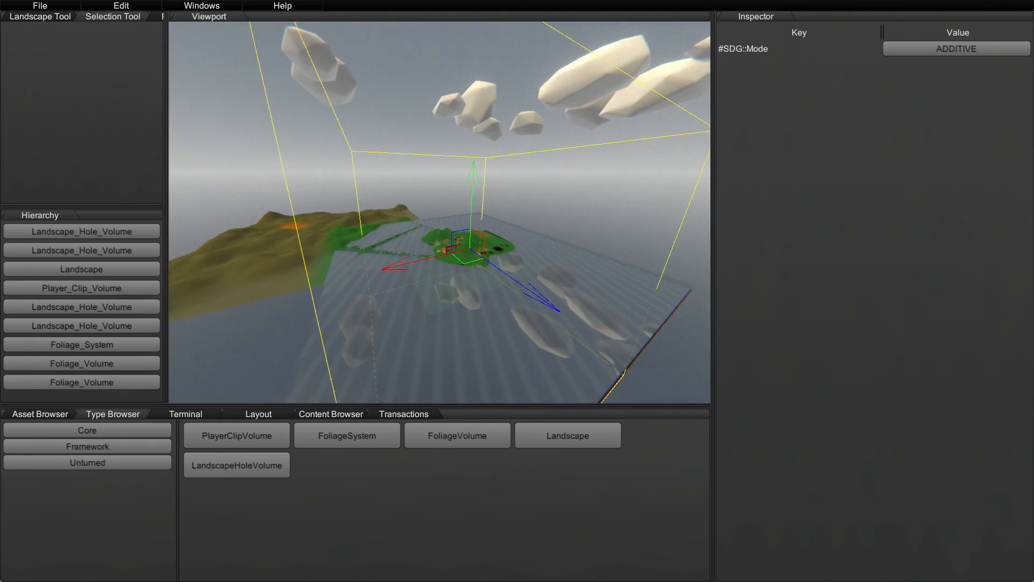
key("w")
right_click_drag(440, 213, 481, 279)
key("w")
key("w")
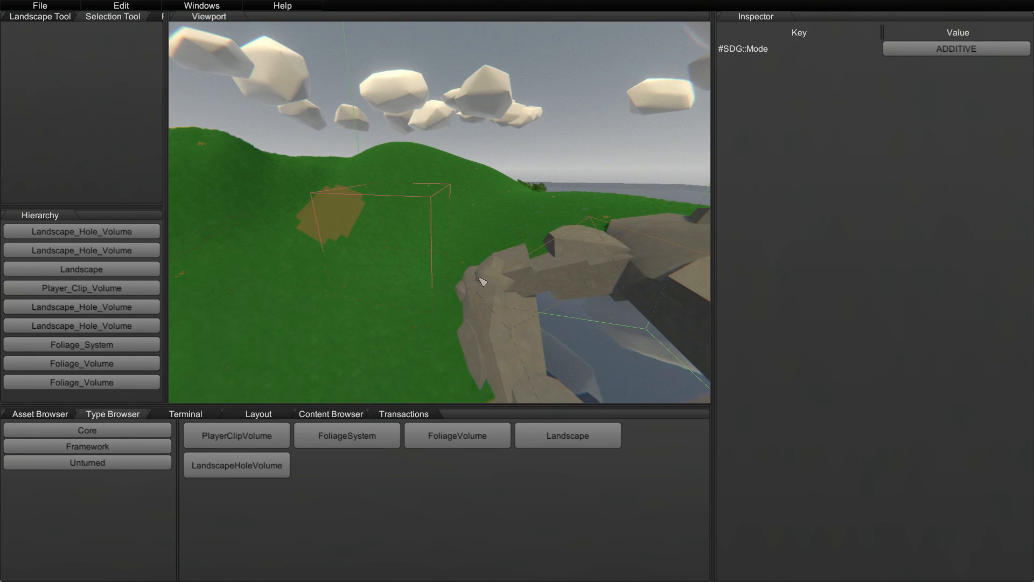
Inspect the older foliage volume between the dirt patch and the rock formation, comparing it selected and deselected.
left_click(418, 211)
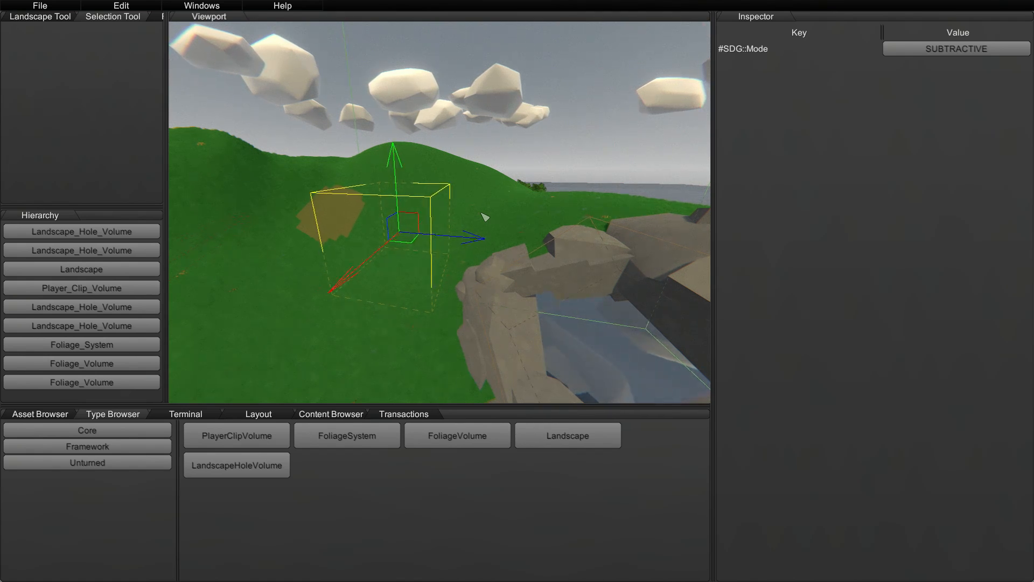
right_click_drag(440, 205, 517, 291)
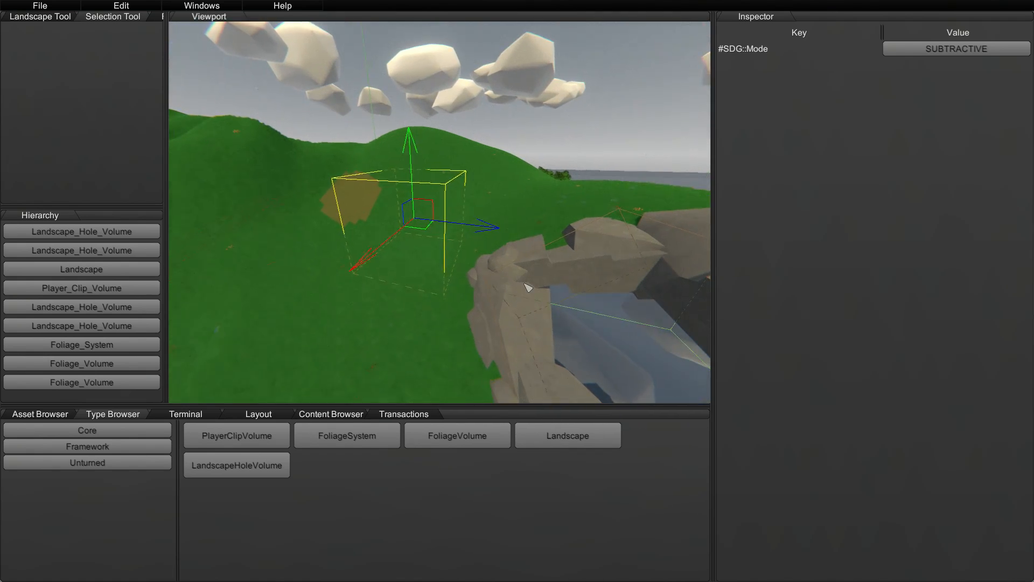
right_click_drag(552, 232, 517, 291)
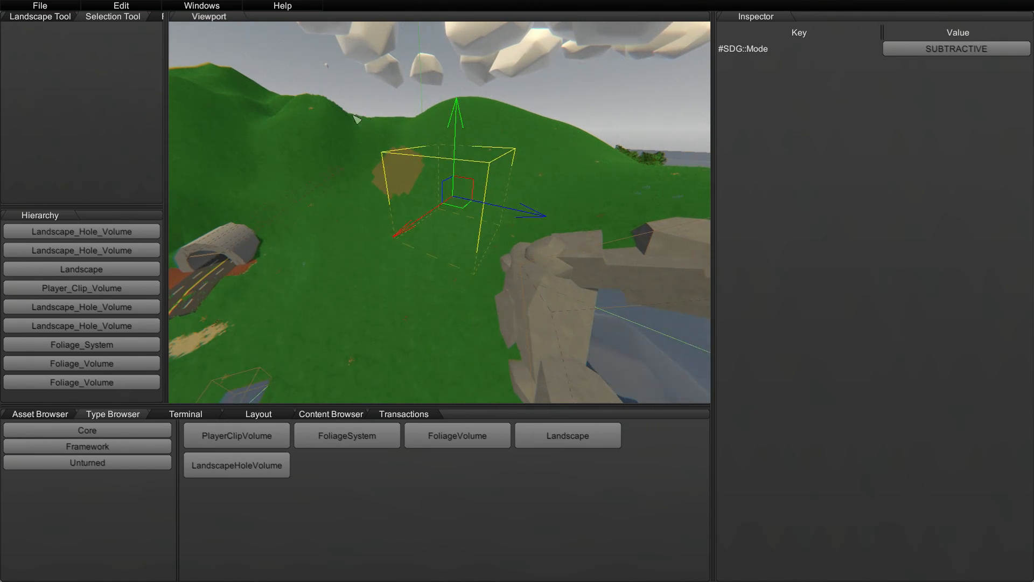
left_click(574, 165)
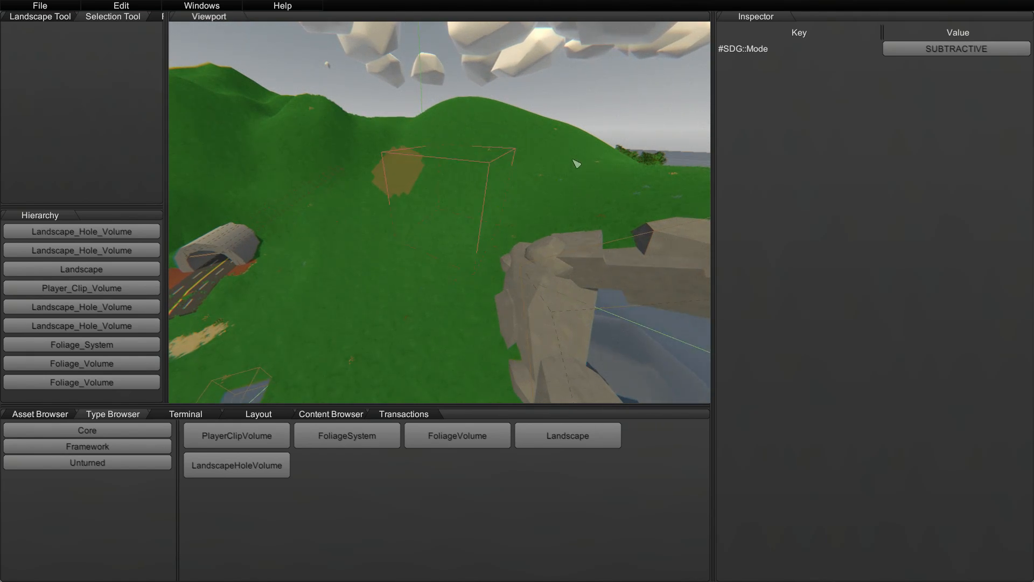
key("a")
right_click_drag(576, 164, 657, 173)
key("s")
mouse_move(517, 291)
right_mouse_down()
mouse_move(571, 297)
mouse_move(517, 291)
right_mouse_up()
key("w")
left_click(415, 235)
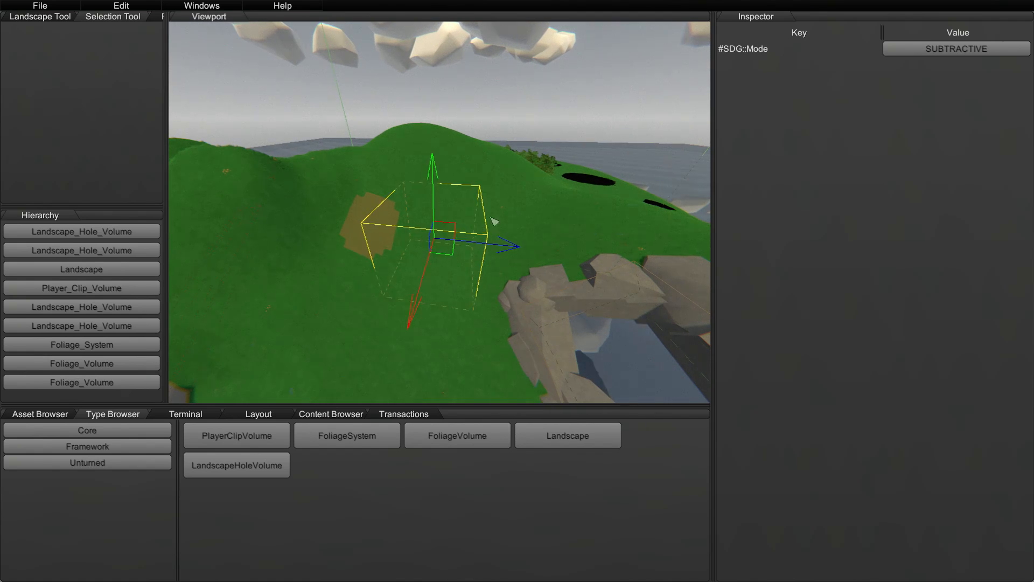
left_click(523, 217)
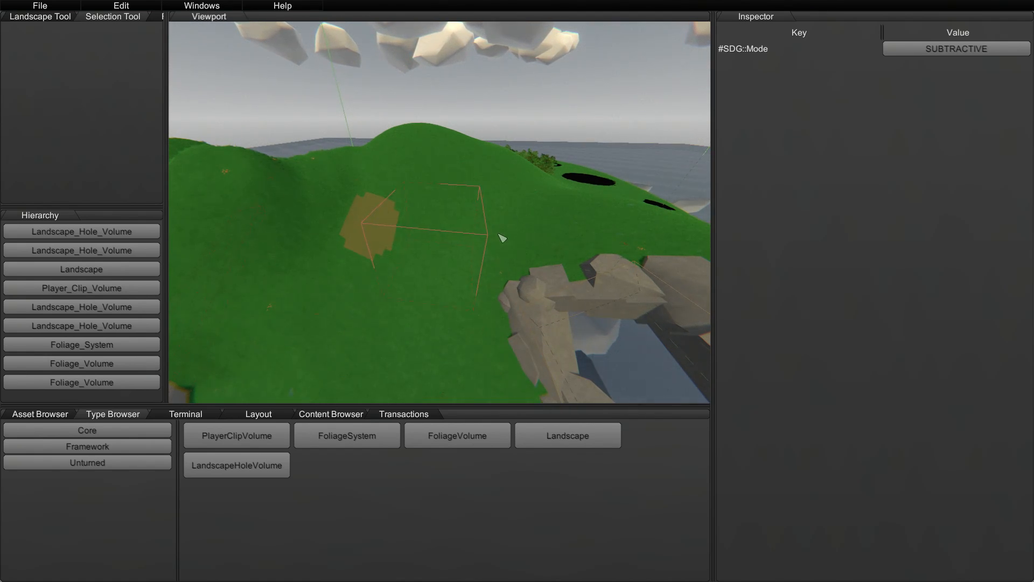
left_click(434, 224)
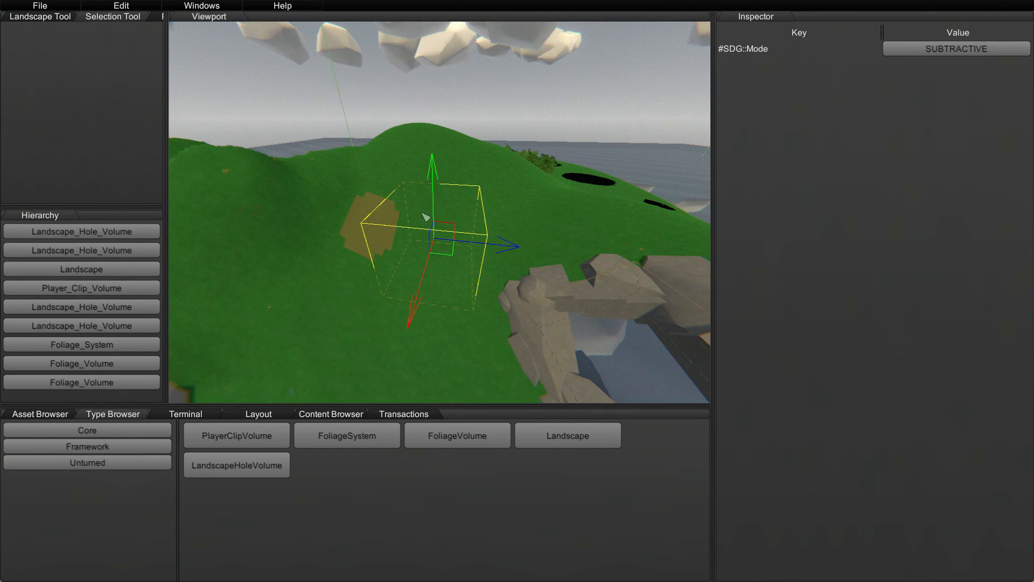
Delete the selected subtractive foliage volume and switch to the Landscape Tool.
key("Delete")
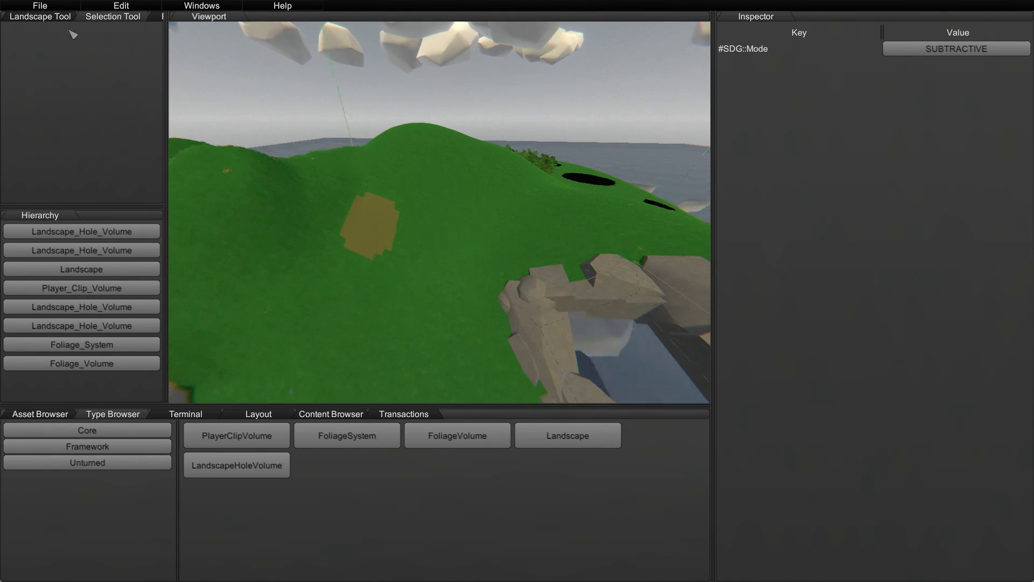
left_click(54, 18)
Open the Ground Upgrade wizard in a floating window over the viewport and look through its tile materials list.
left_click(210, 8)
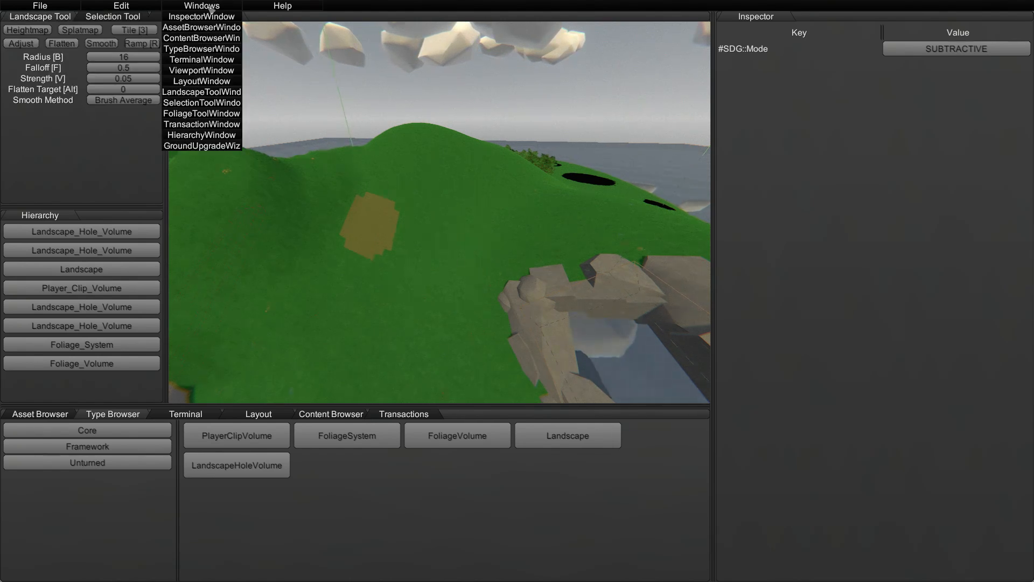
left_click(210, 146)
left_click_drag(480, 419, 522, 245)
left_click_drag(272, 85, 443, 80)
scroll(920, 164, "down", 2)
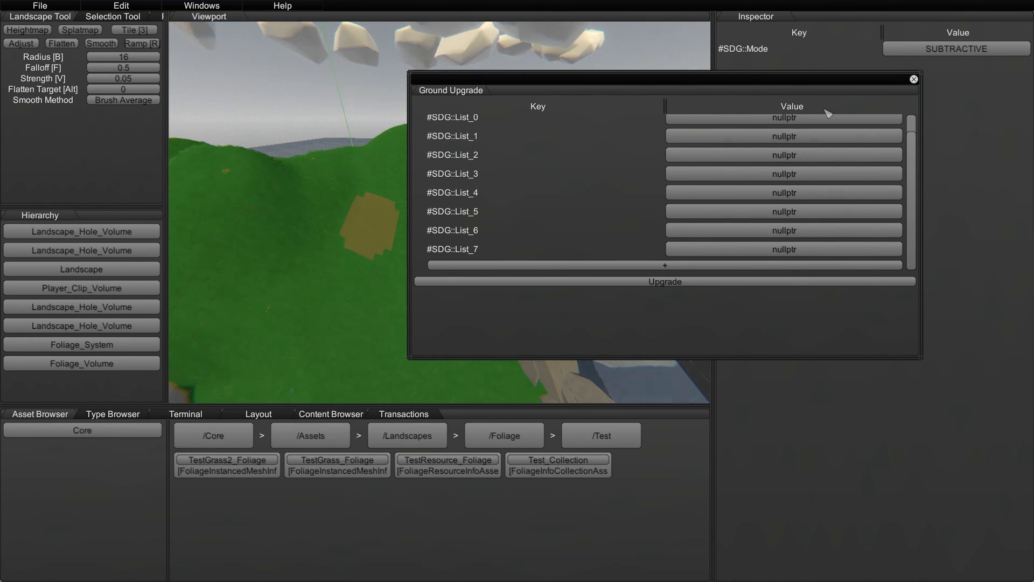
scroll(916, 181, "up", 2)
scroll(916, 181, "down", 2)
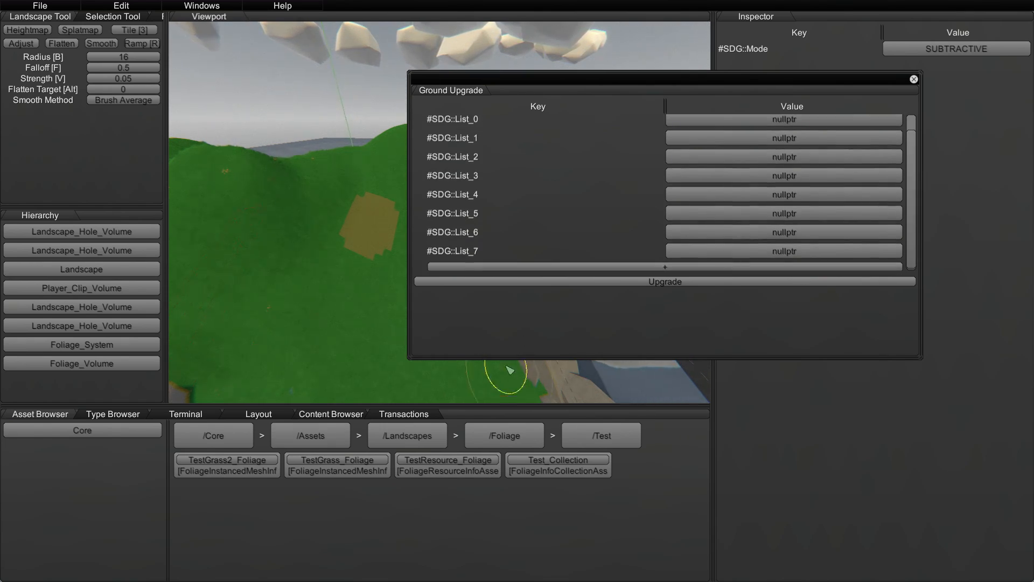
In the Ground Upgrade wizard, assign the PEI landscape materials Dirt_00_Material to List_0 and Farm_Wheat_00_Material to List_1.
left_click(340, 434)
left_click(242, 473)
left_click(349, 474)
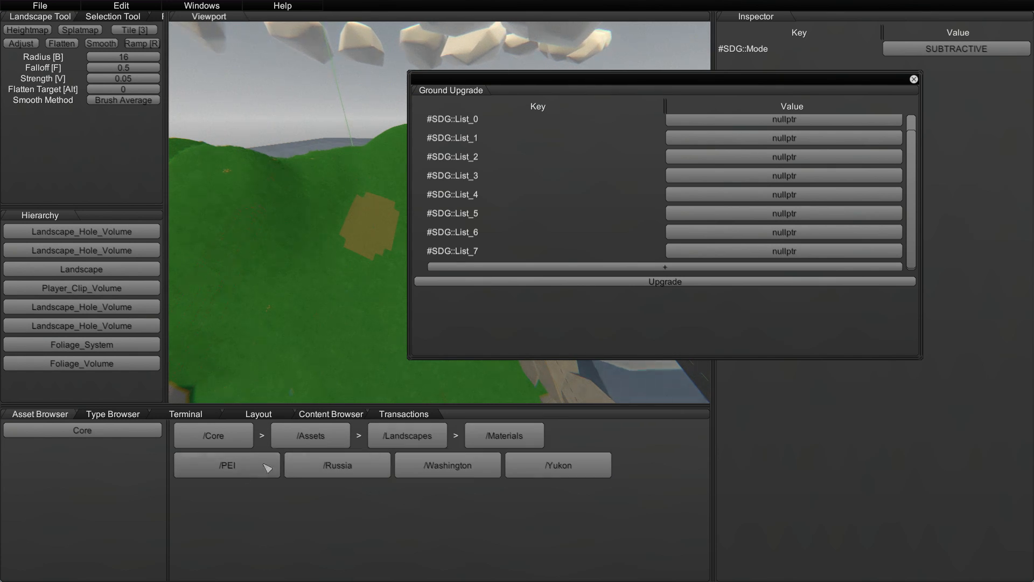
left_click(265, 466)
left_click_drag(259, 474, 746, 119)
left_click_drag(350, 477, 747, 138)
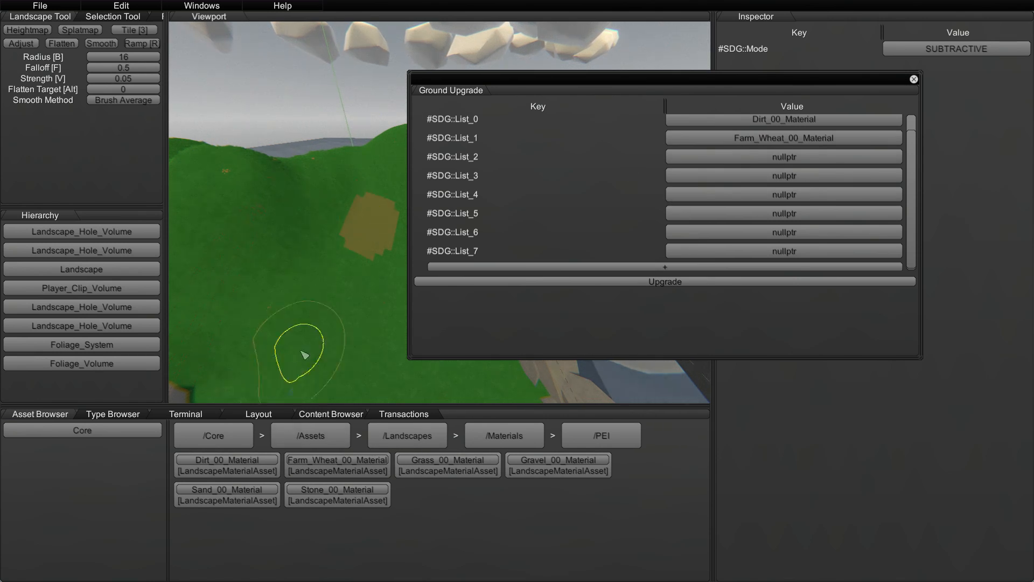
Review the Ground Upgrade tile materials list and close the wizard without running the upgrade.
scroll(911, 180, "up", 1)
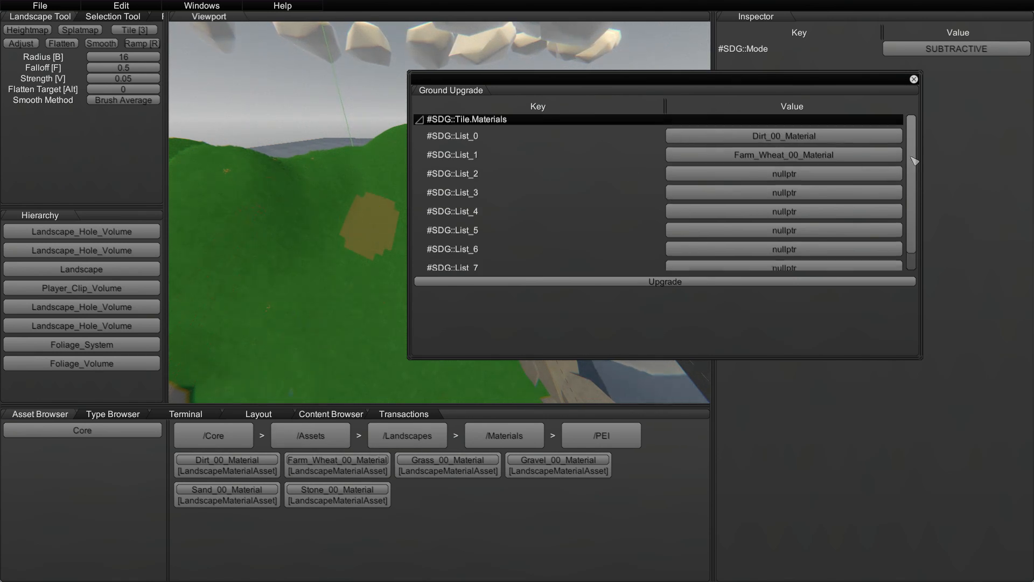
scroll(919, 178, "down", 1)
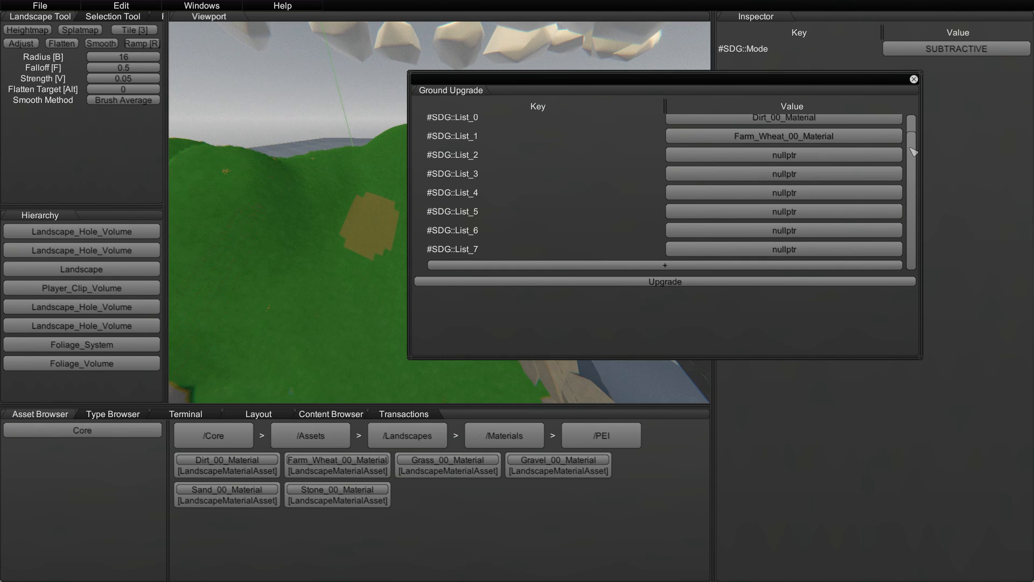
left_click(157, 415)
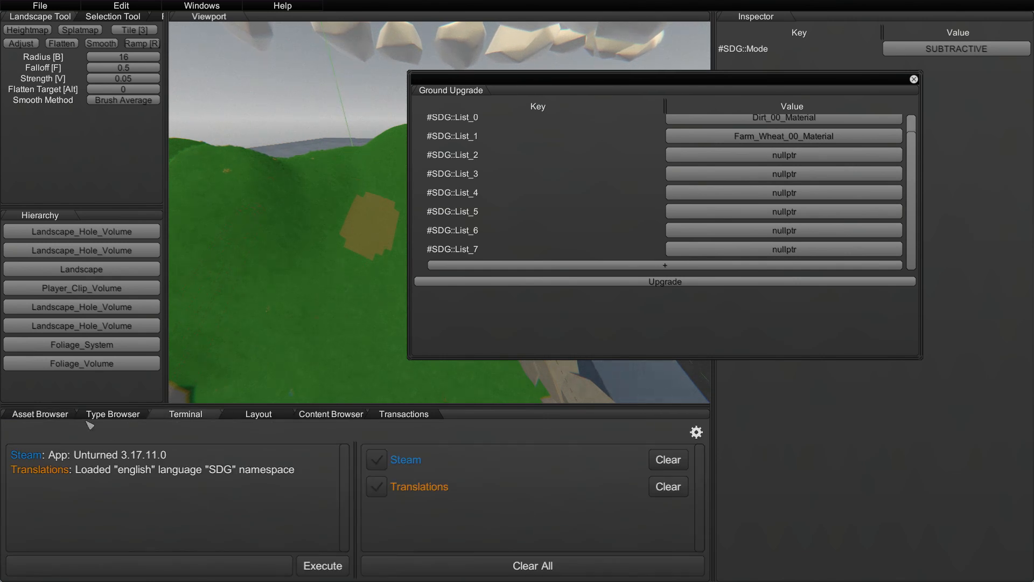
left_click(105, 415)
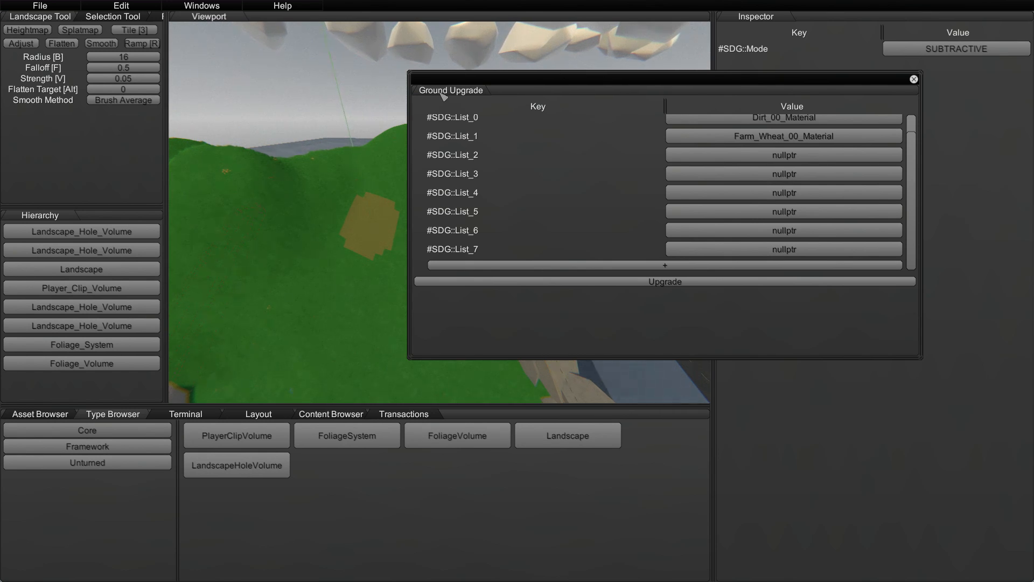
left_click_drag(441, 94, 469, 93)
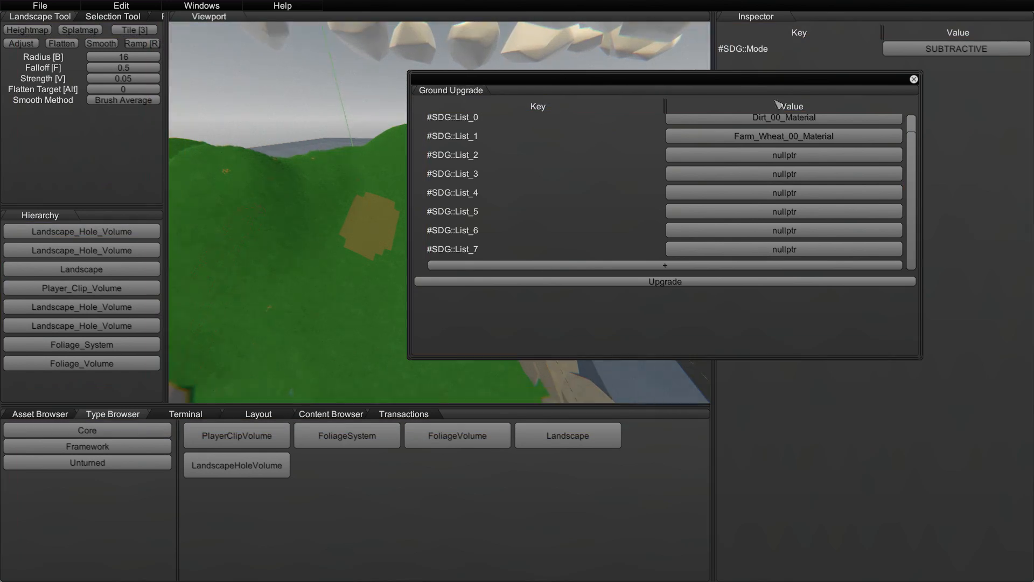
left_click(914, 79)
Browse the Core assets to the PEI landscape materials and inspect the properties of Dirt_00_Material.
right_click_drag(480, 207, 412, 200)
key("a")
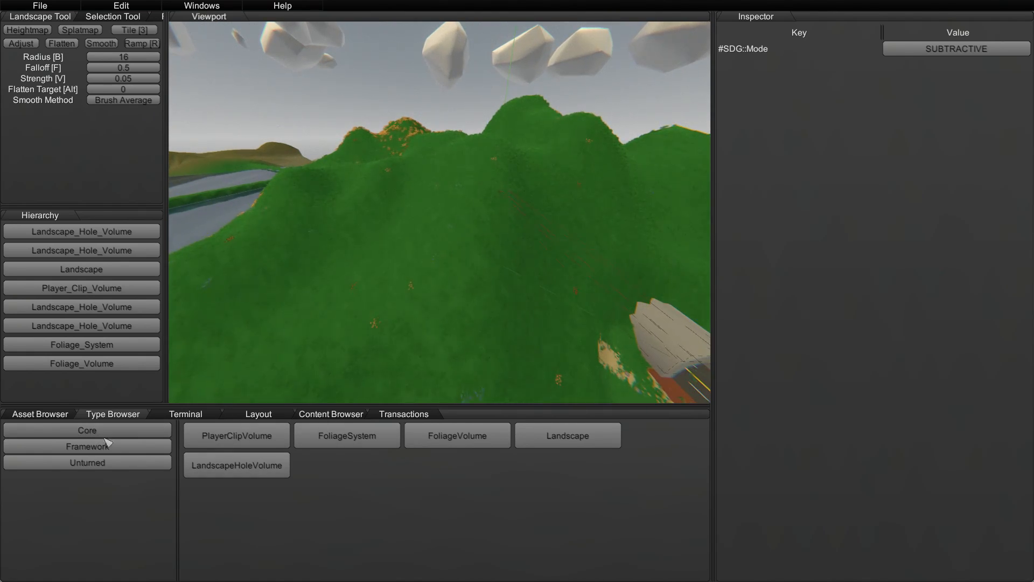
left_click(60, 415)
left_click(102, 431)
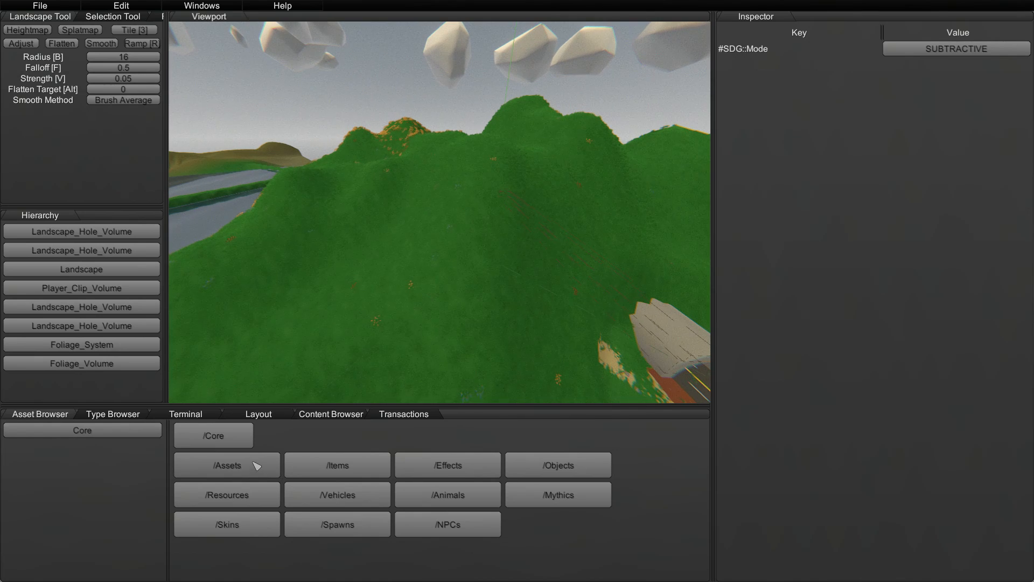
left_click(259, 466)
left_click(279, 477)
left_click(345, 479)
left_click(237, 468)
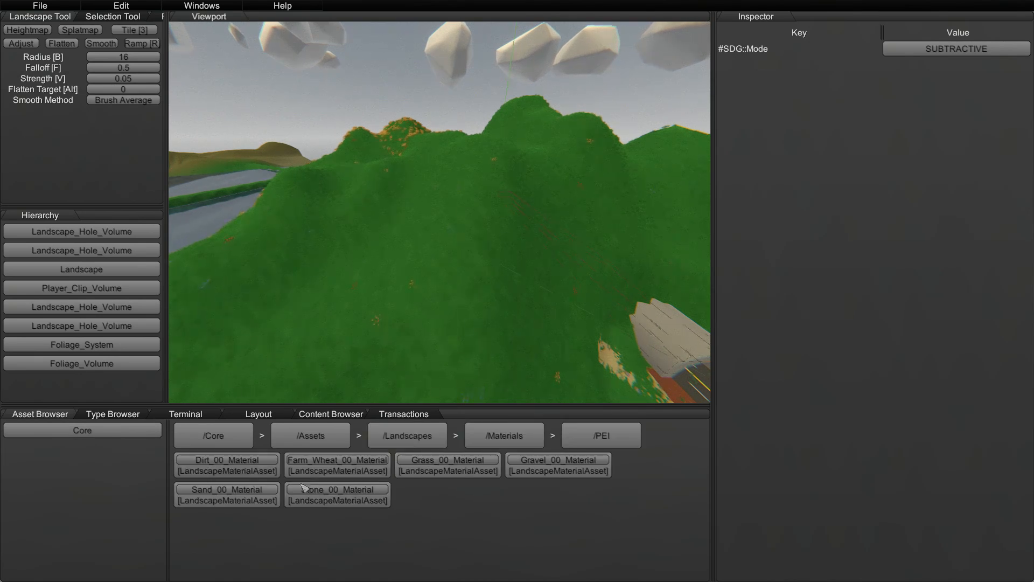
left_click(249, 475)
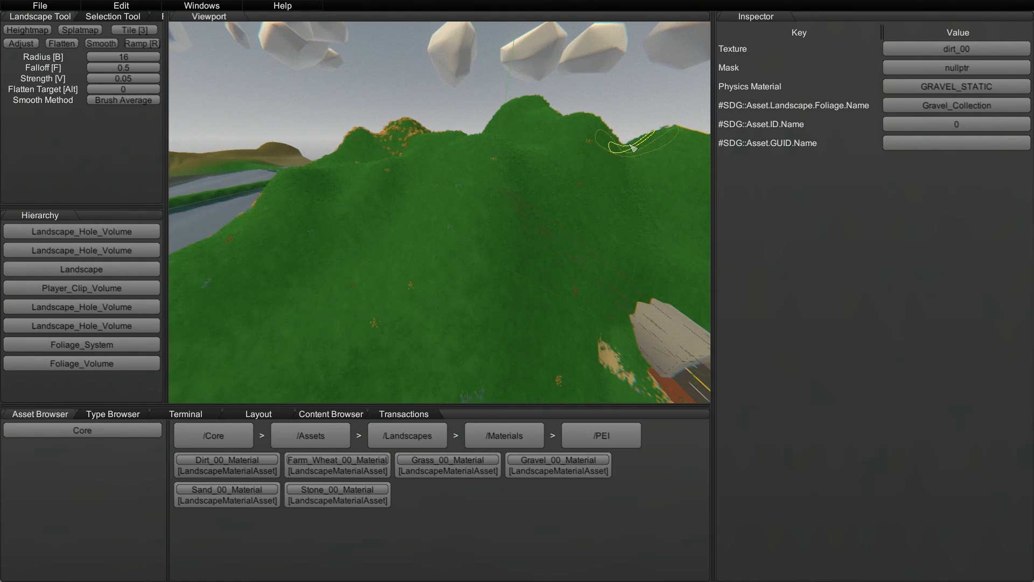
Examine the landscape around the tunnel, sand patches, rock formation and painted material samples from several angles.
right_click_drag(560, 199, 547, 232)
key("s")
key("w")
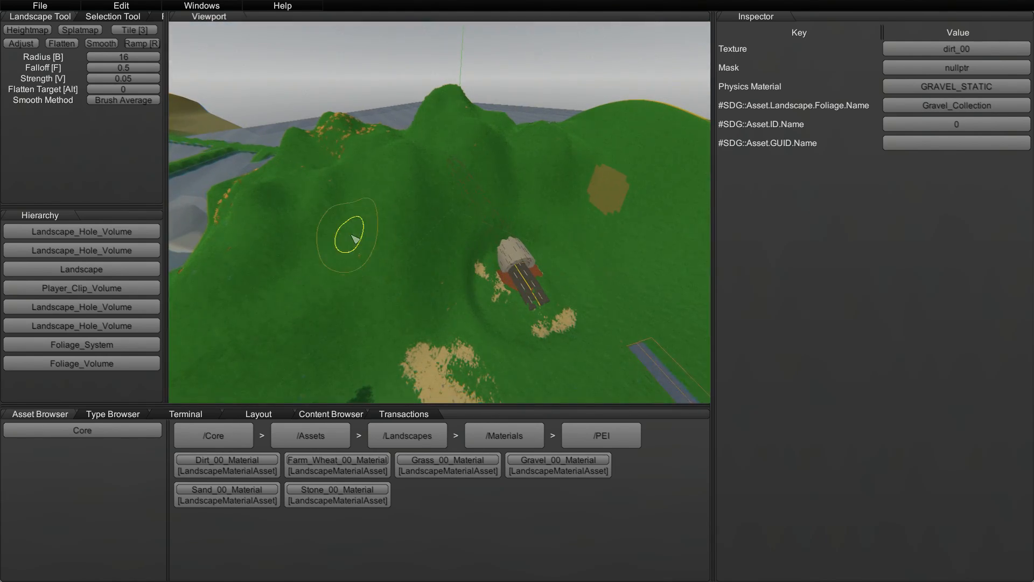
mouse_move(314, 239)
right_mouse_down()
mouse_move(436, 226)
mouse_move(350, 261)
mouse_move(329, 232)
mouse_move(297, 229)
right_mouse_up()
key("w")
key("w")
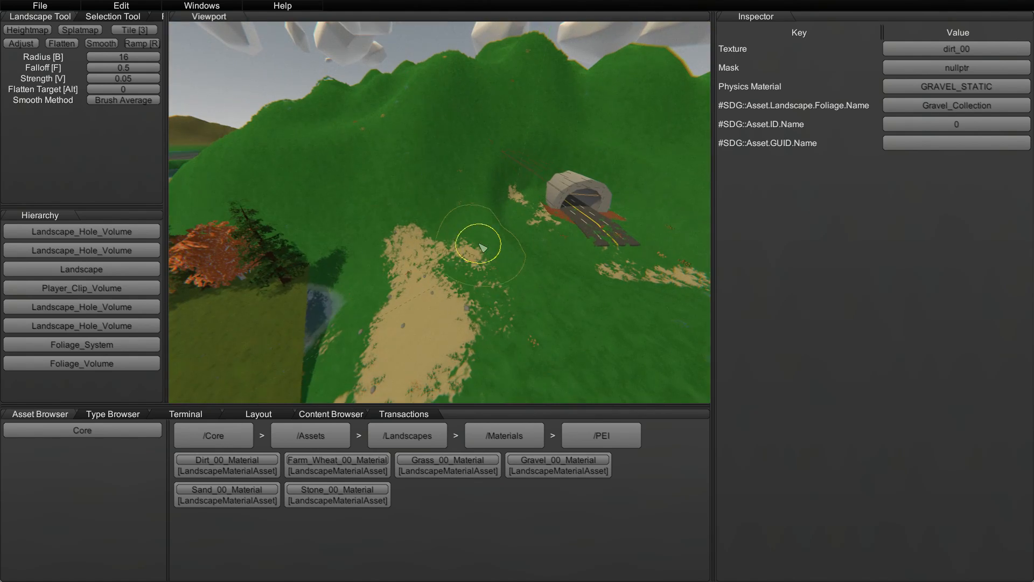
right_click_drag(472, 246, 518, 291)
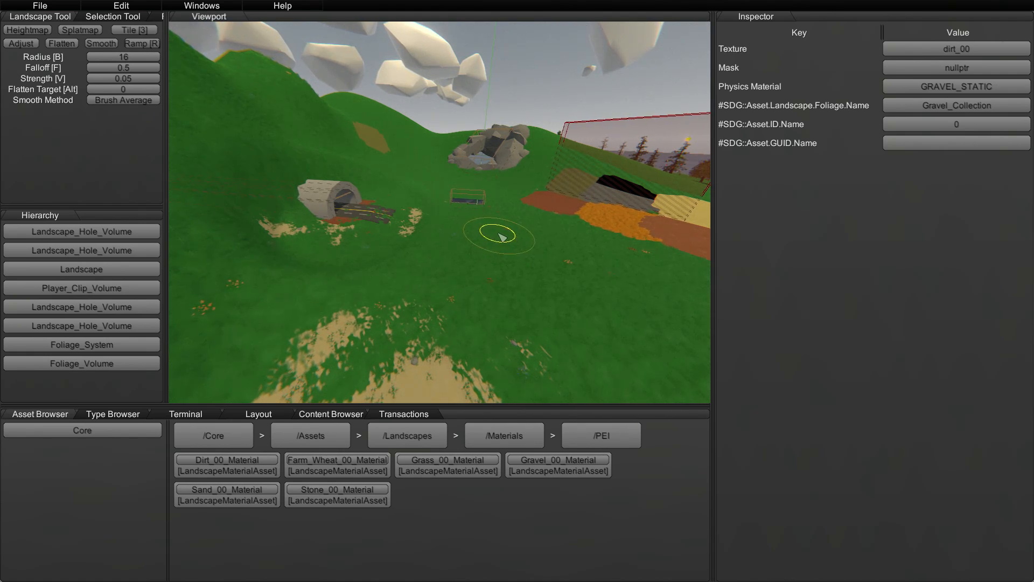
key("w")
right_click_drag(499, 224, 510, 206)
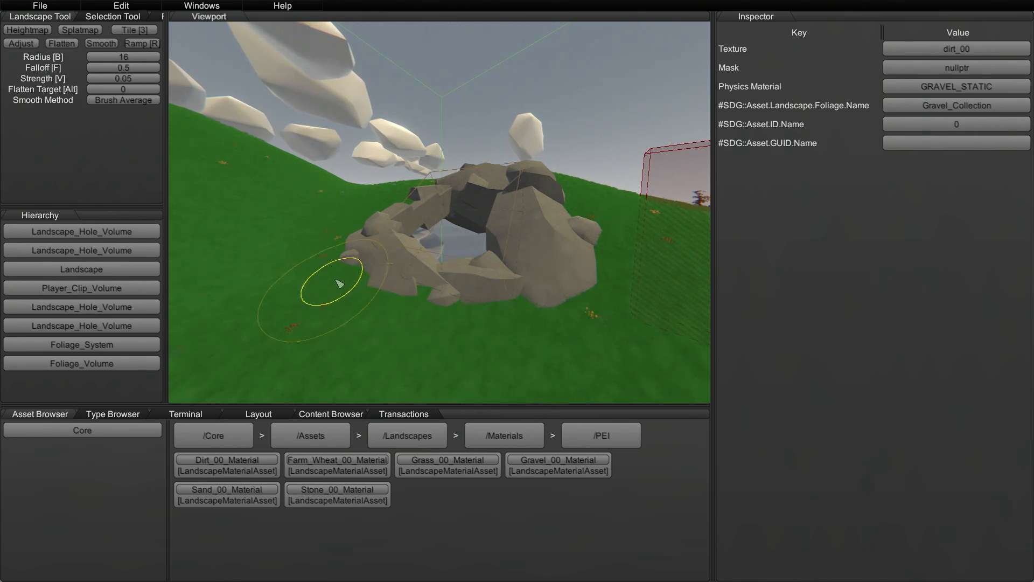
key("s")
mouse_move(432, 269)
right_mouse_down()
mouse_move(401, 294)
mouse_move(431, 288)
mouse_move(443, 302)
right_mouse_up()
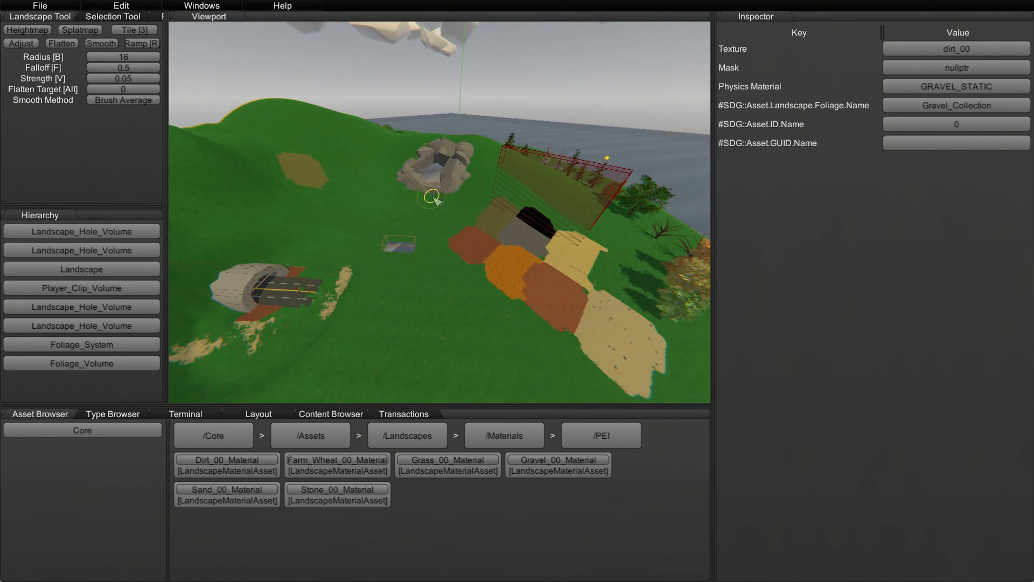